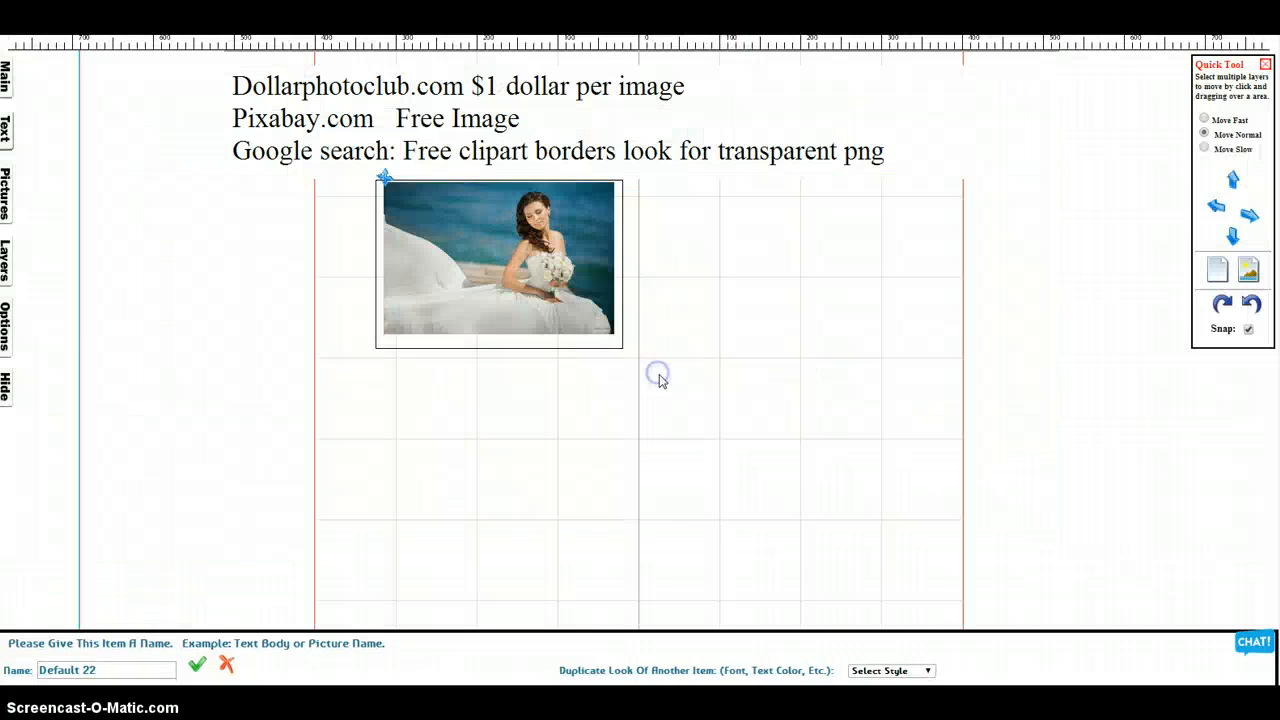
Move the bride picture left and enlarge it until it extends past both red page guides
mouse_move(560, 287)
mouse_down()
mouse_move(492, 296)
mouse_move(375, 341)
mouse_move(400, 340)
mouse_move(424, 369)
mouse_up()
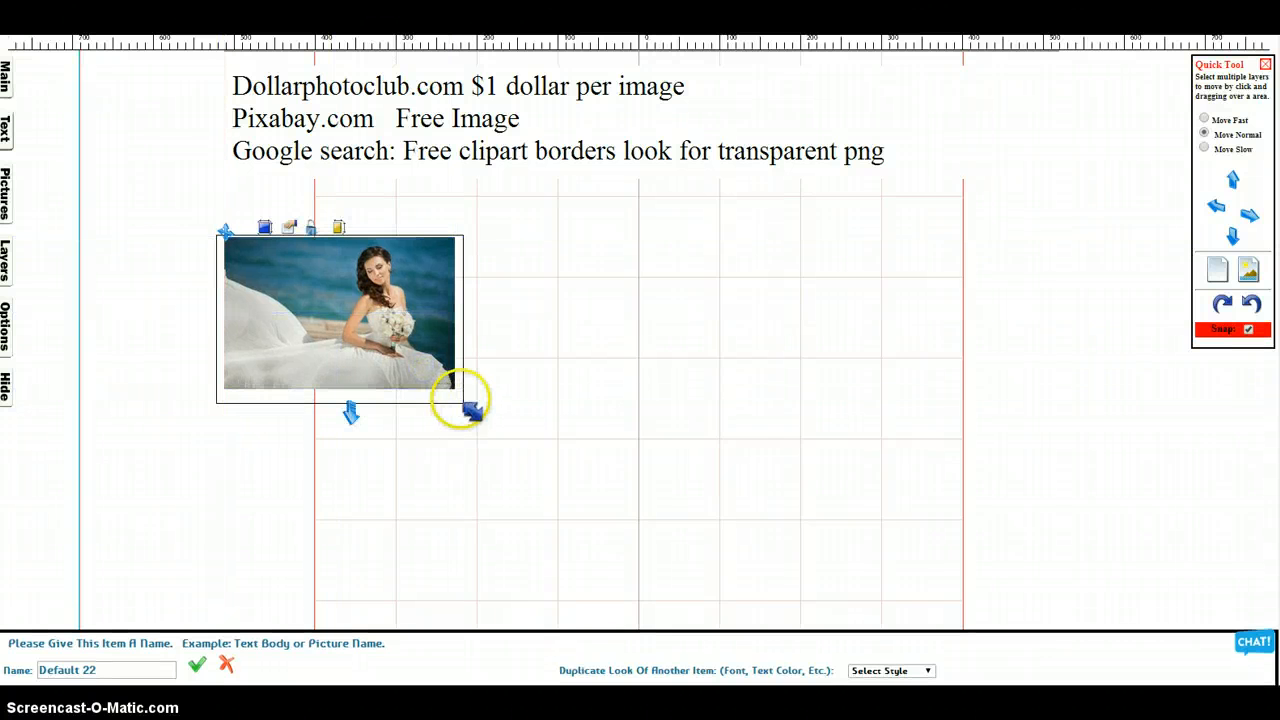
click(925, 555)
drag(469, 410, 1057, 610)
scroll(1143, 434, down, 2)
click(1140, 420)
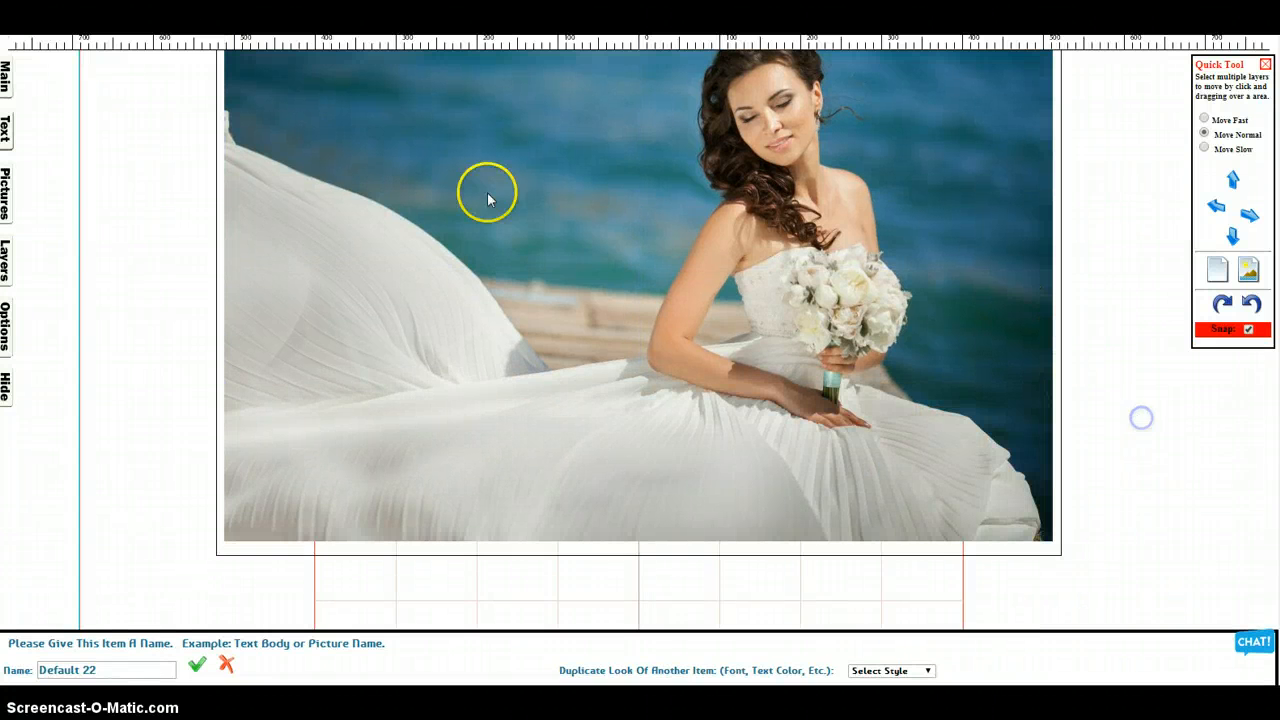
click(79, 174)
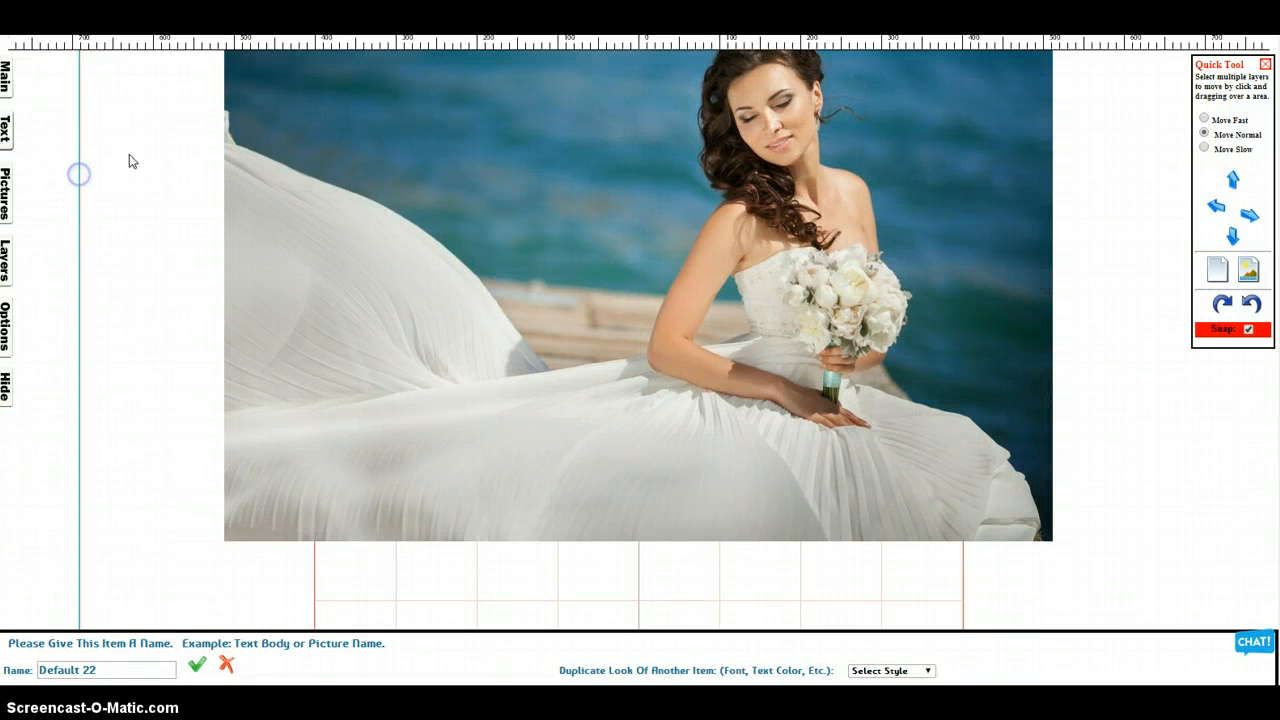
Add a text box, fit it over the left half of the bride picture, and clear its placeholder text
click(5, 128)
click(45, 55)
click(471, 278)
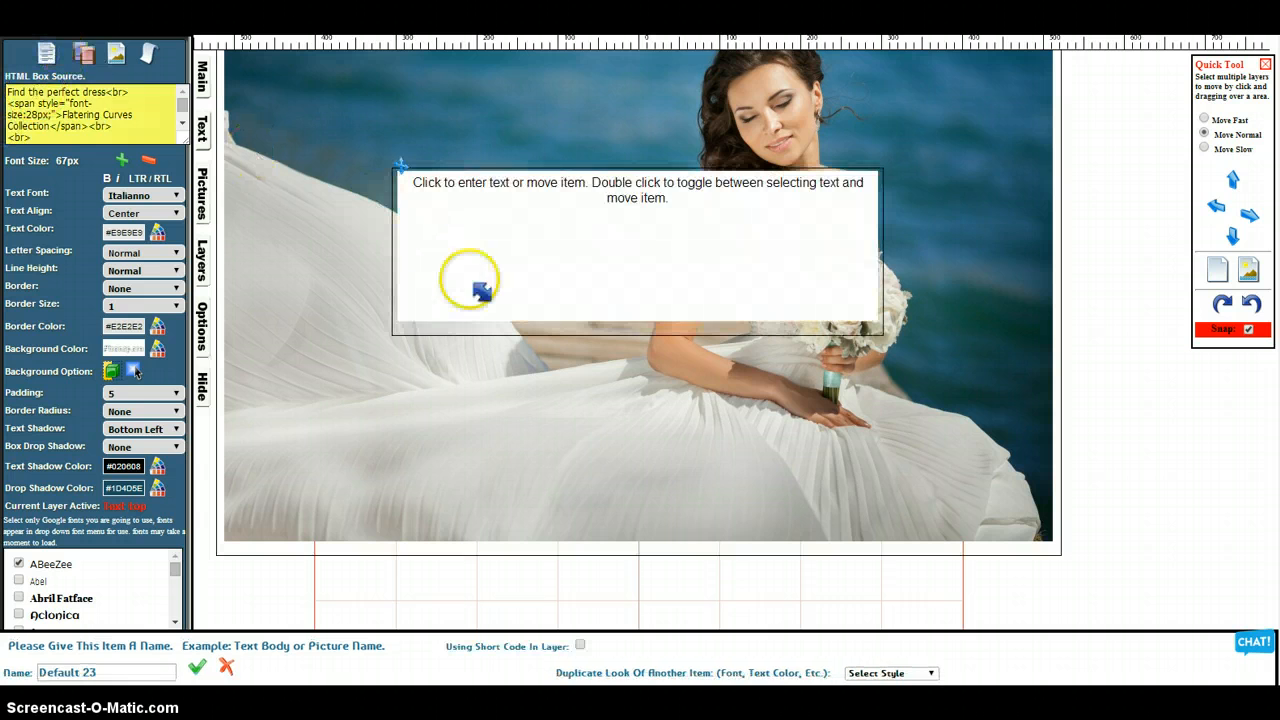
click(400, 170)
drag(396, 163, 237, 55)
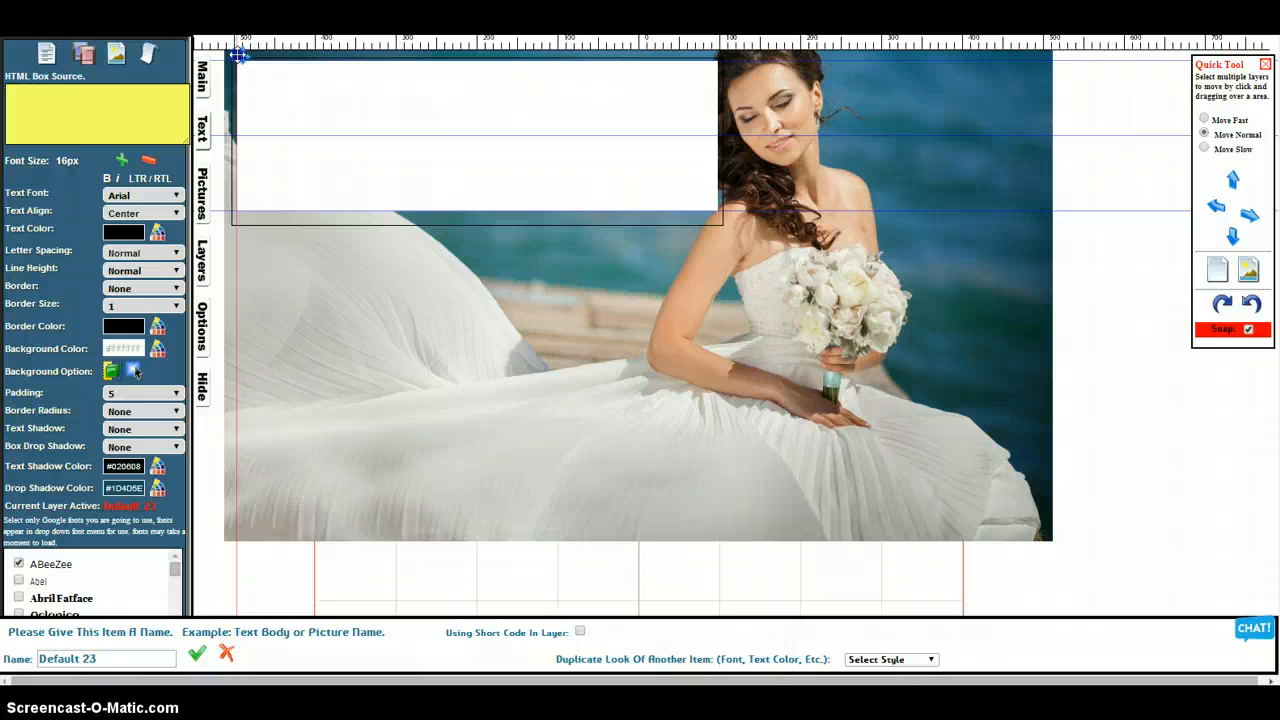
drag(720, 222, 640, 551)
click(457, 241)
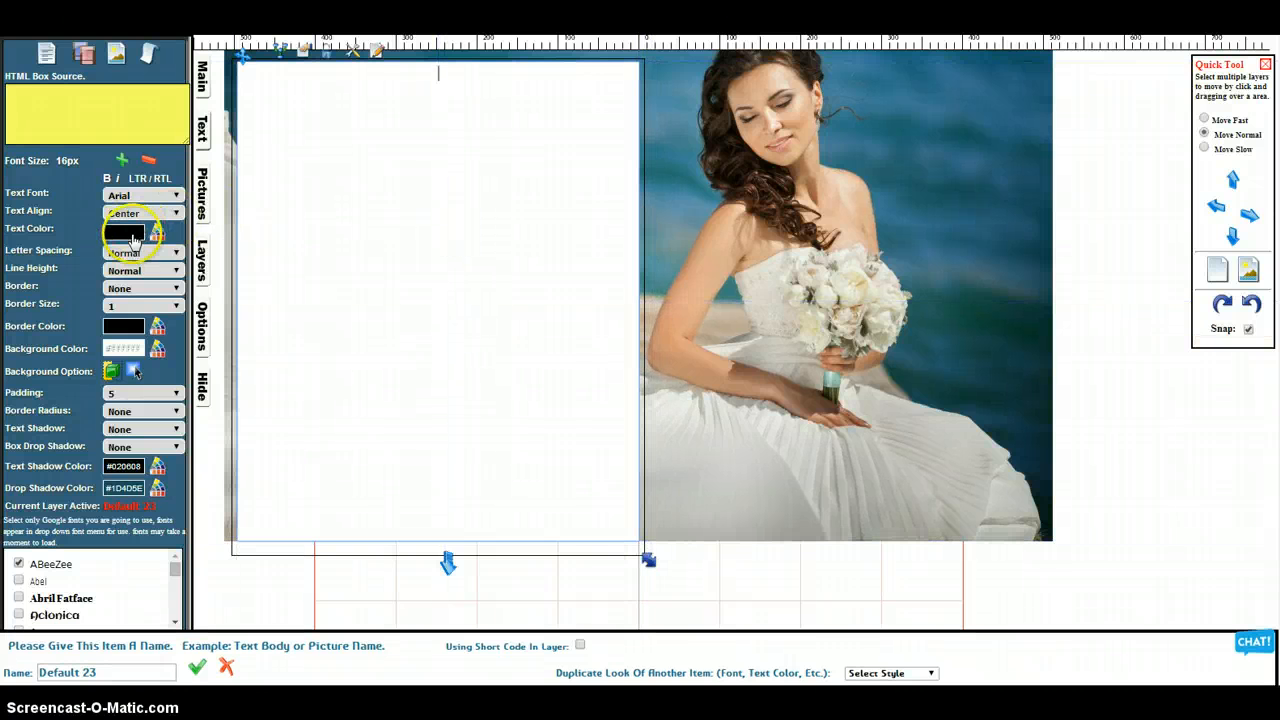
Fill the text box background with black (#000000) and shorten the box slightly from below
click(157, 348)
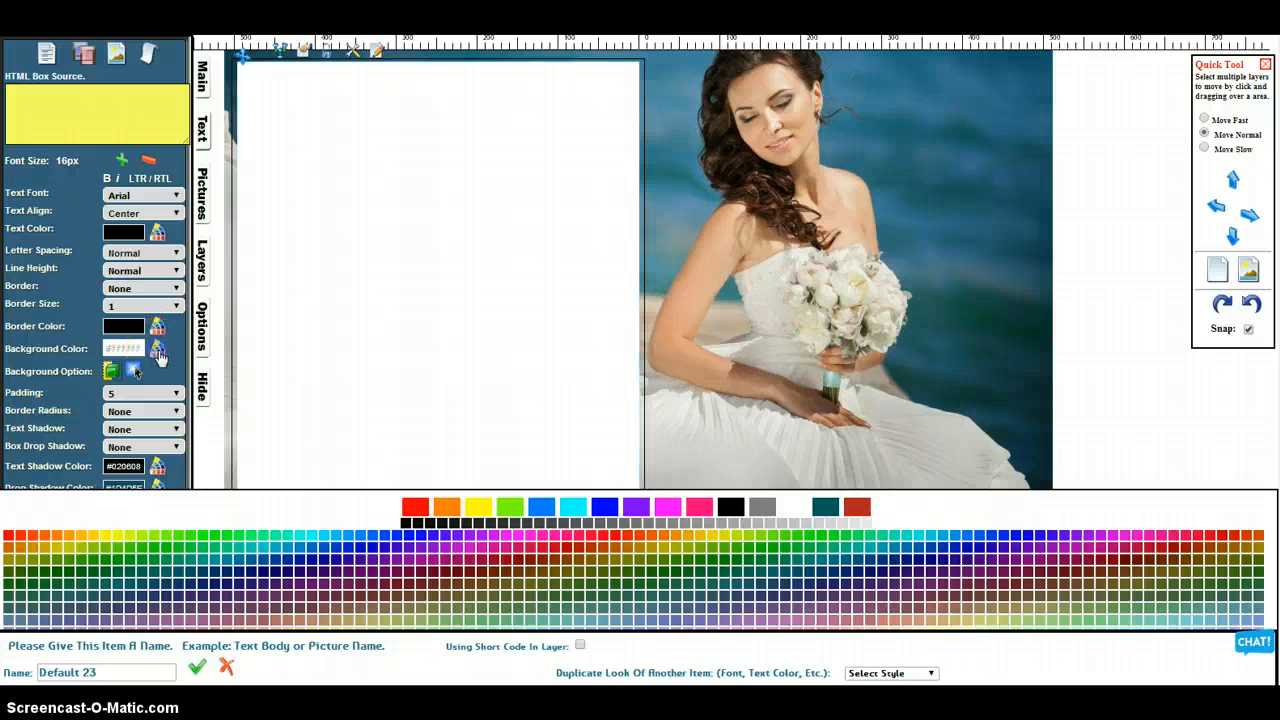
click(405, 521)
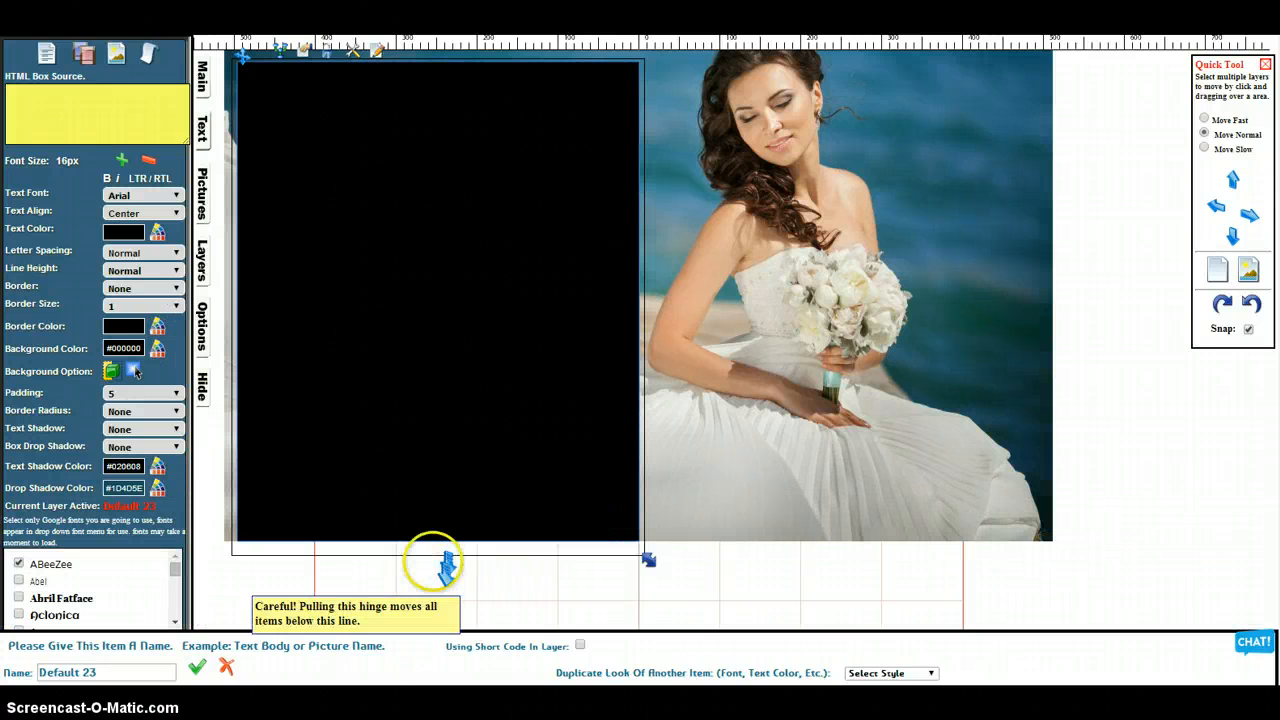
drag(447, 563, 443, 557)
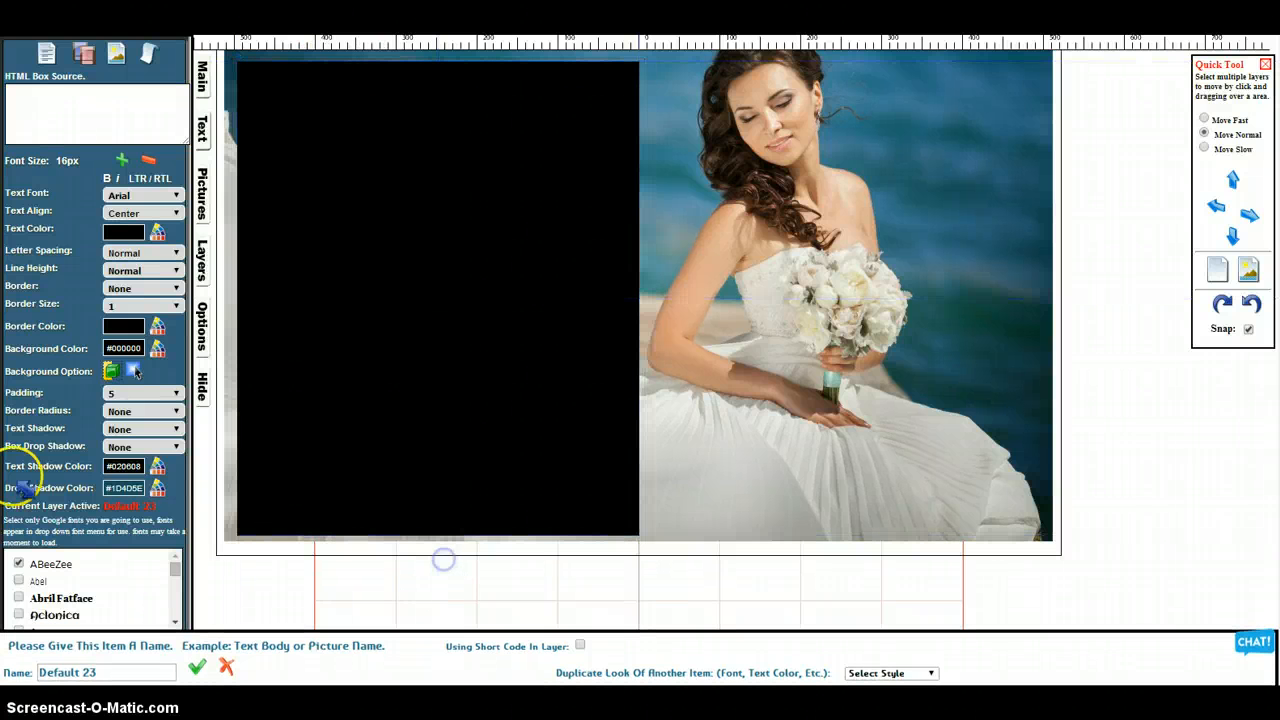
Increase the black box's layer transparency in several increments until the photo shows through it
click(207, 255)
click(104, 478)
click(93, 345)
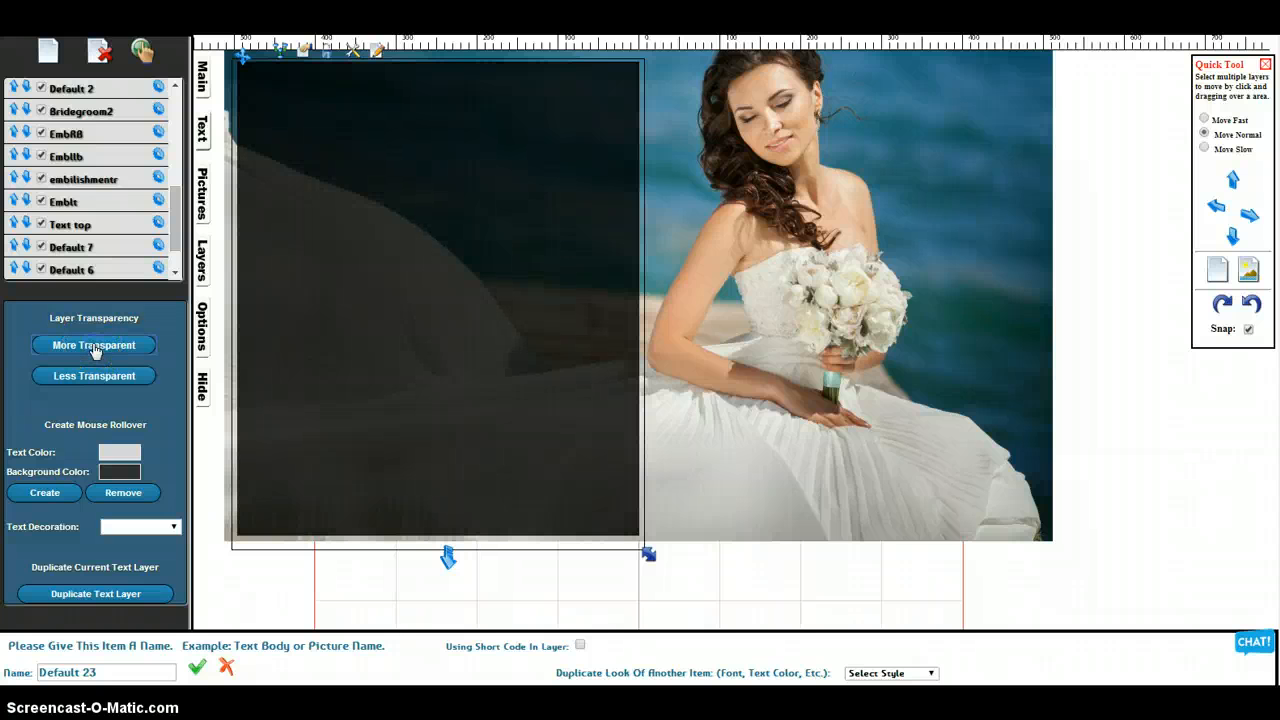
click(93, 346)
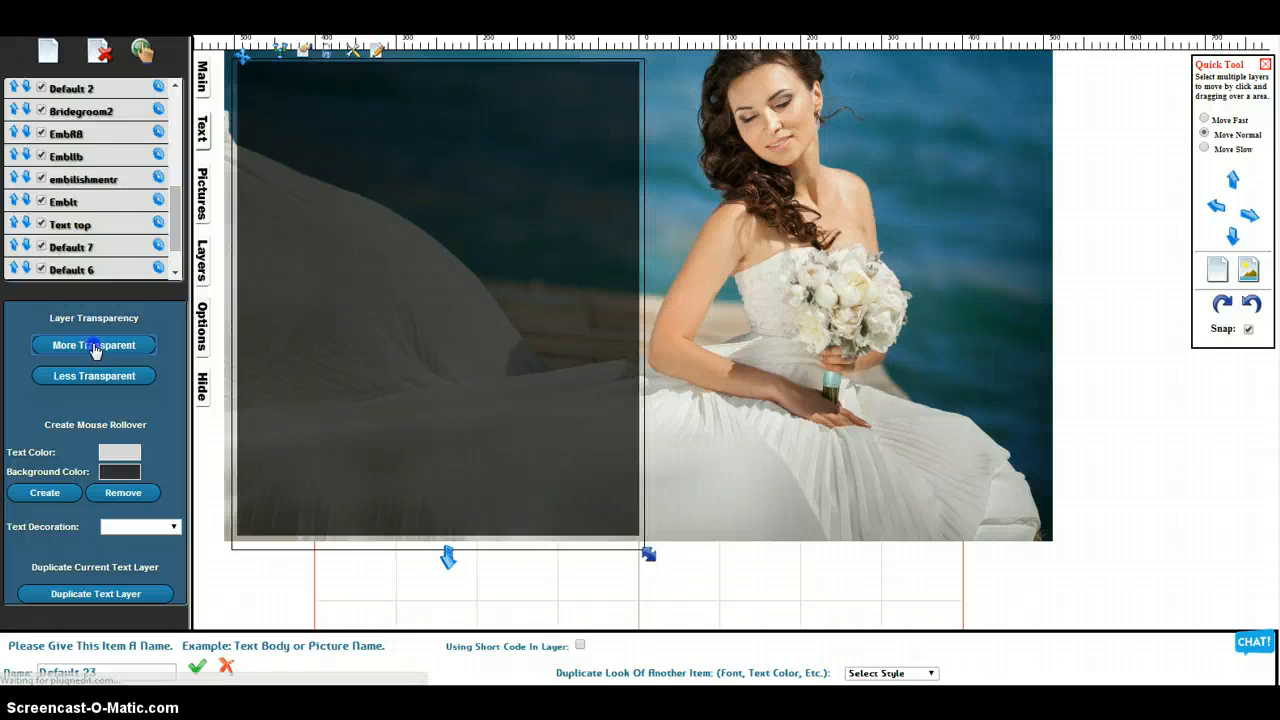
click(93, 346)
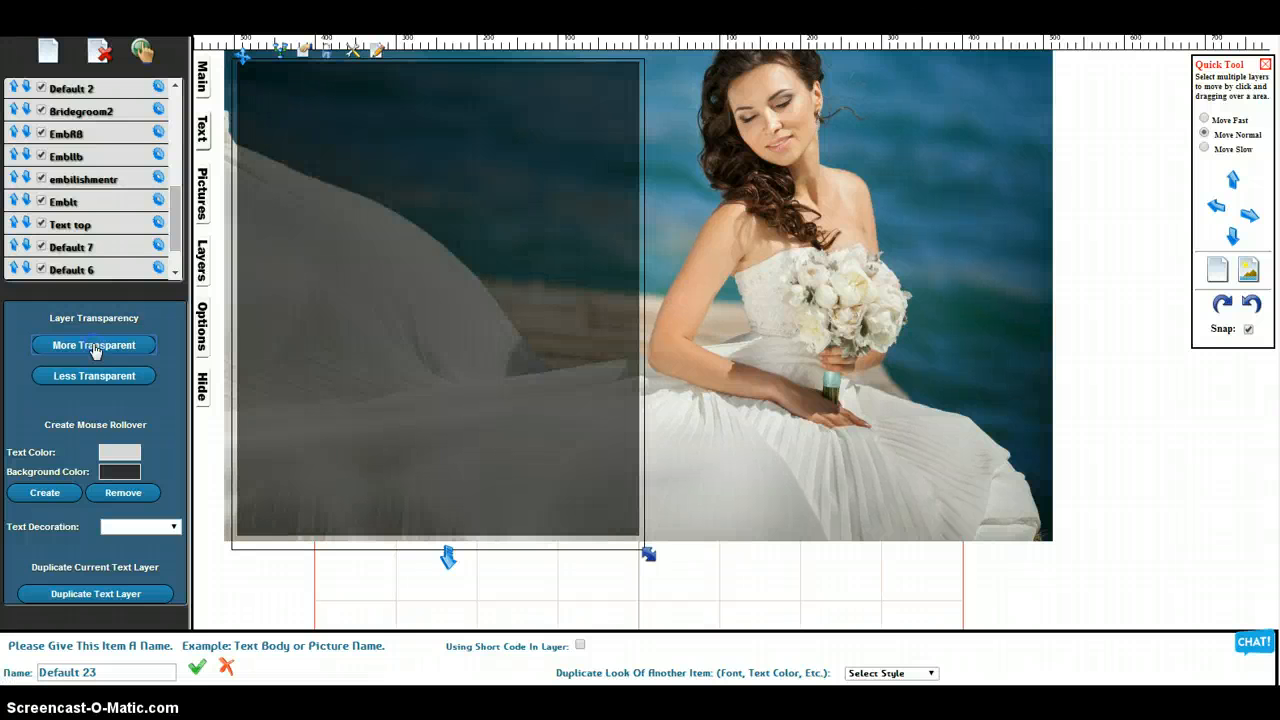
Add a second text box, fit it just inside the dark panel, and clear its placeholder text
click(202, 130)
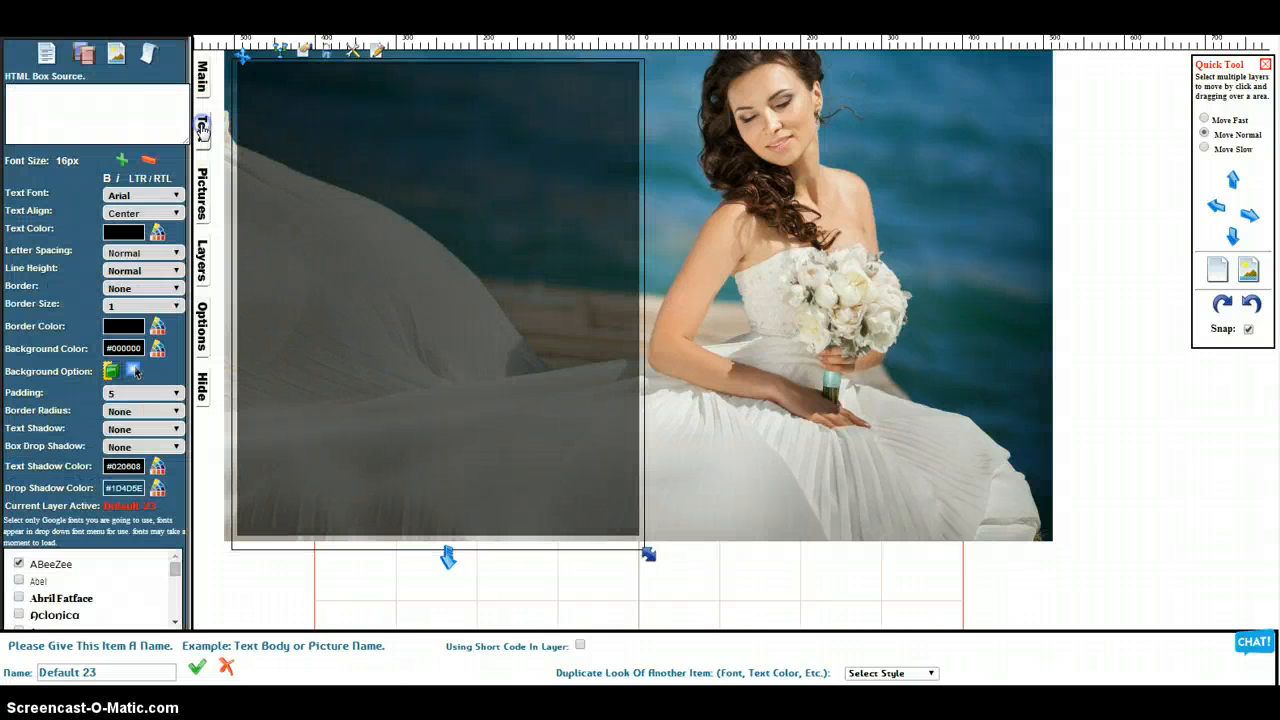
click(46, 52)
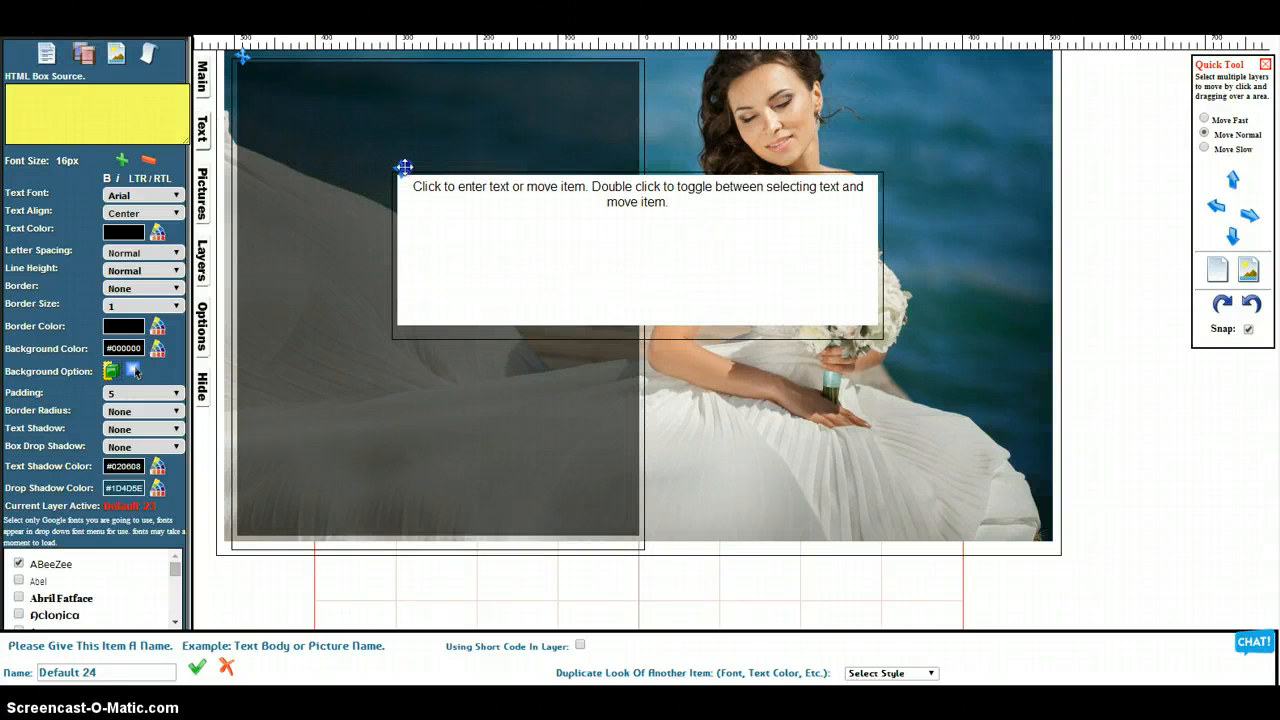
drag(403, 167, 258, 85)
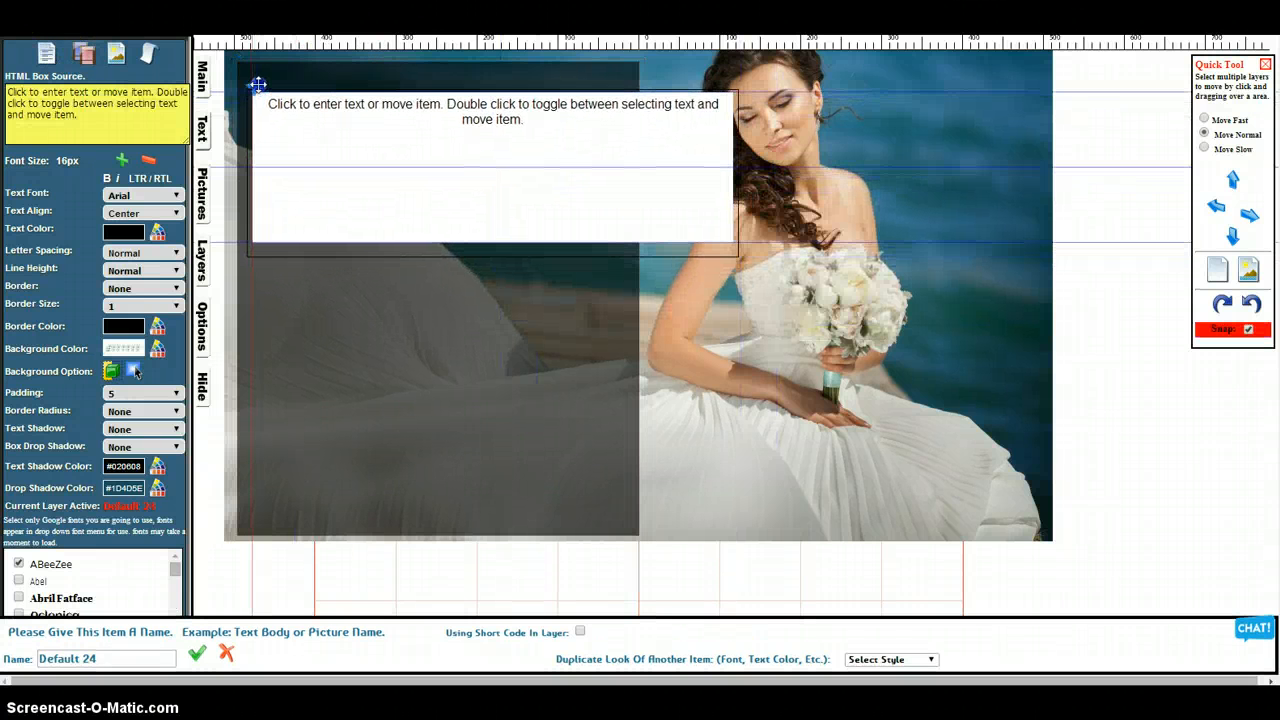
drag(746, 264, 622, 522)
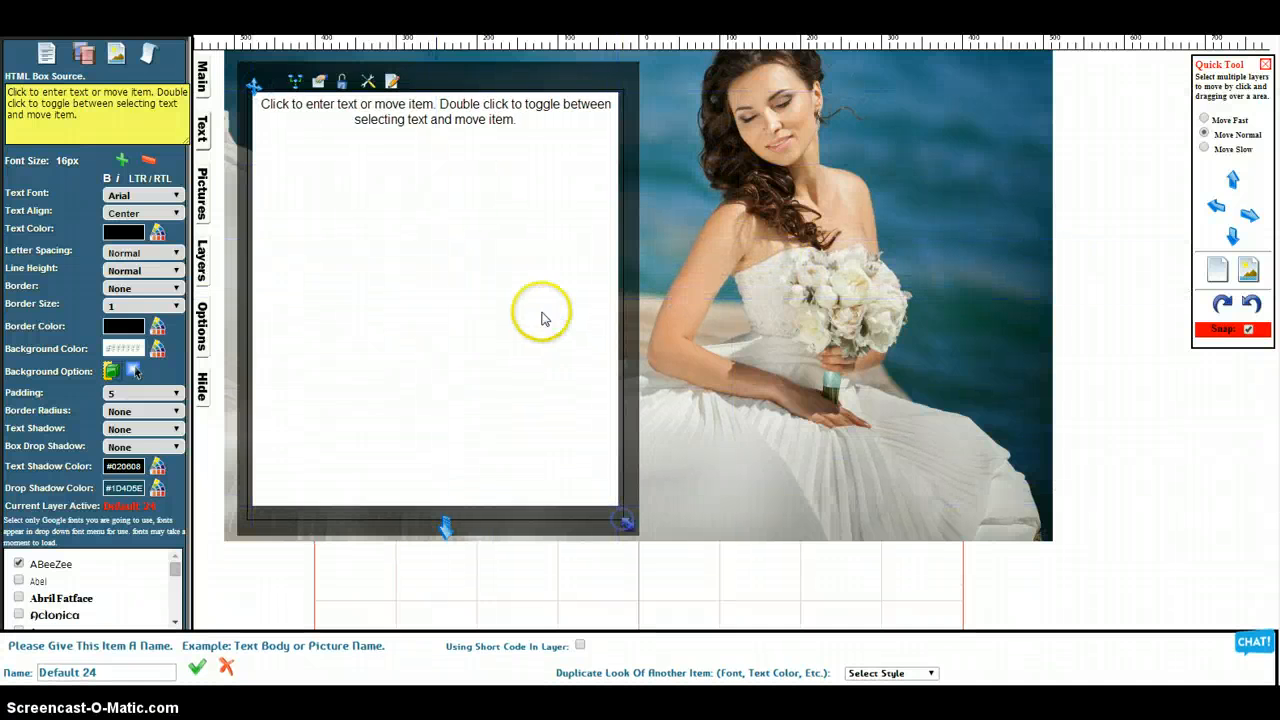
click(543, 314)
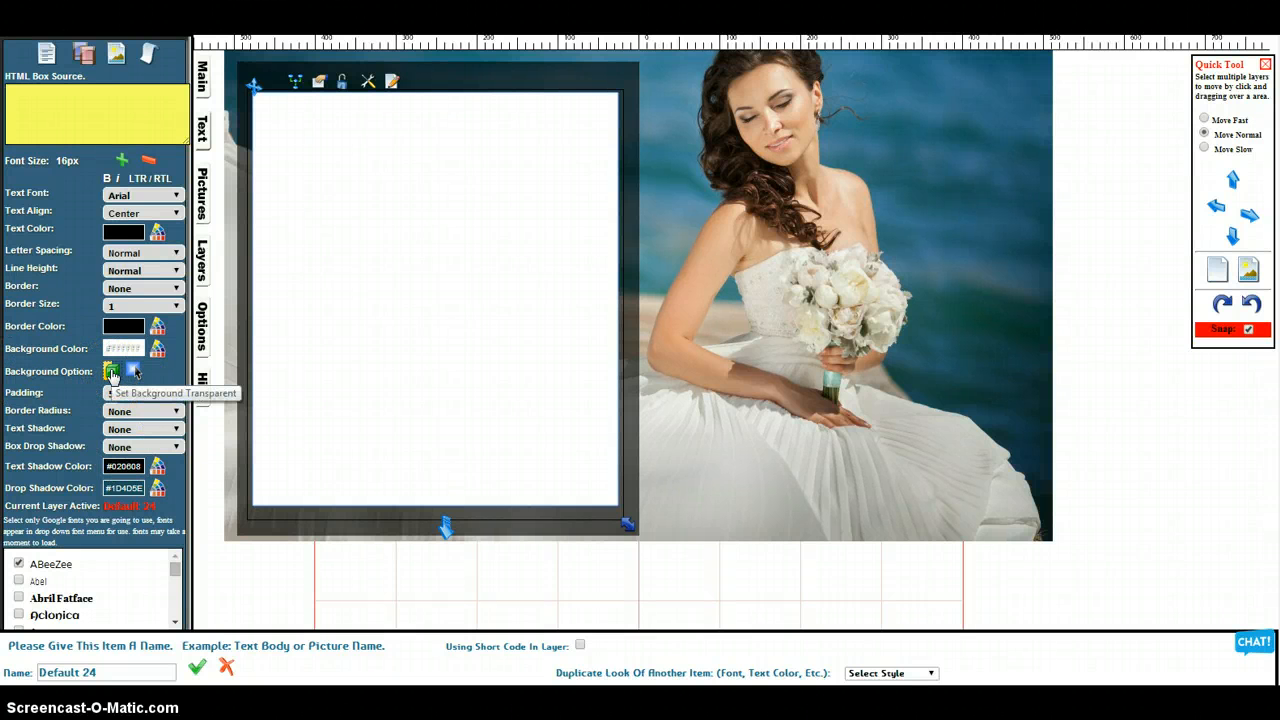
Make the inner text box's background transparent and set its text to the Italianno font at 58px
click(112, 373)
click(377, 145)
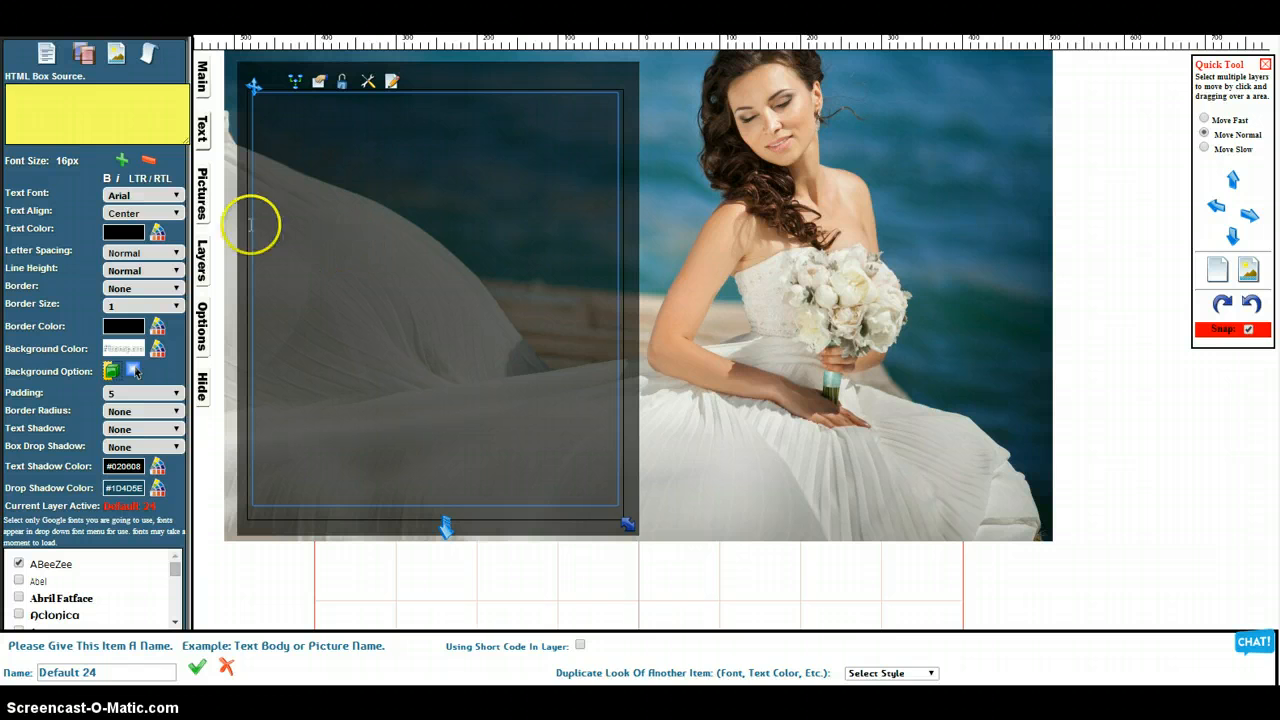
click(121, 162)
click(121, 162)
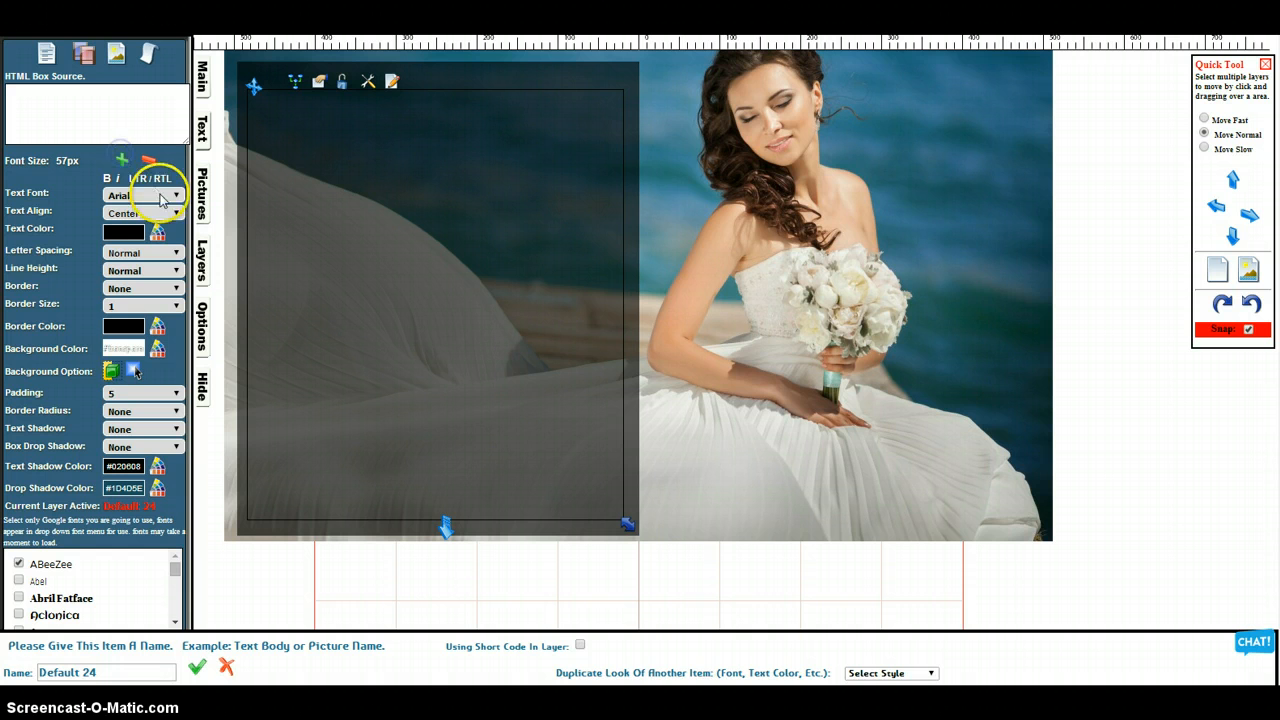
click(160, 197)
click(160, 395)
click(334, 147)
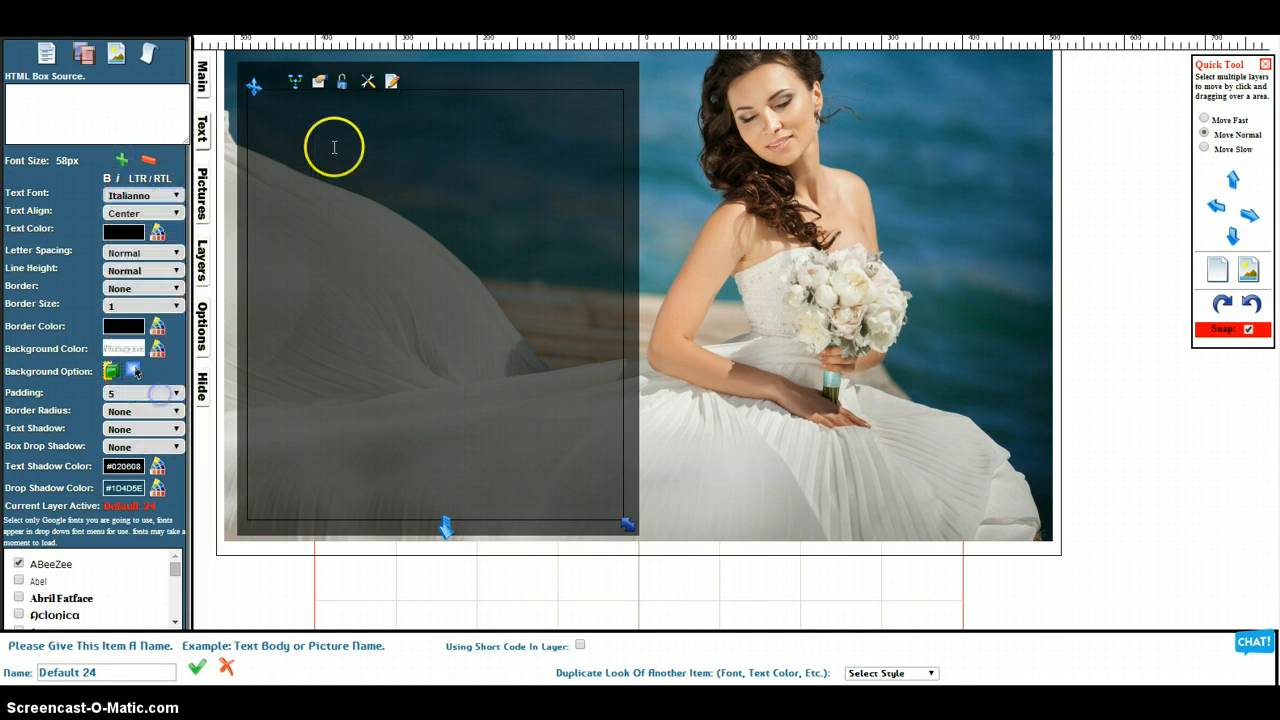
Enter the heading "Find The Right Dress" in the inner text box and set its text color to white (#FFFFFF)
click(352, 117)
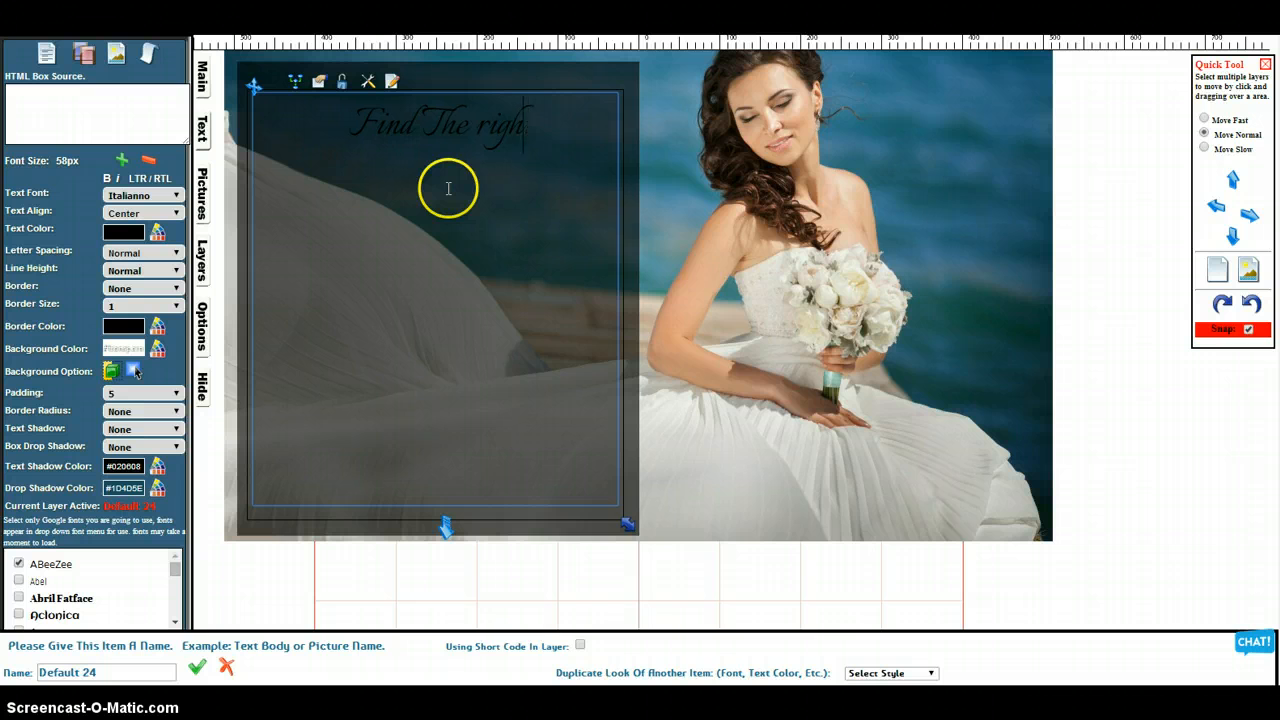
key(BackSpace)
text(ight Dress)
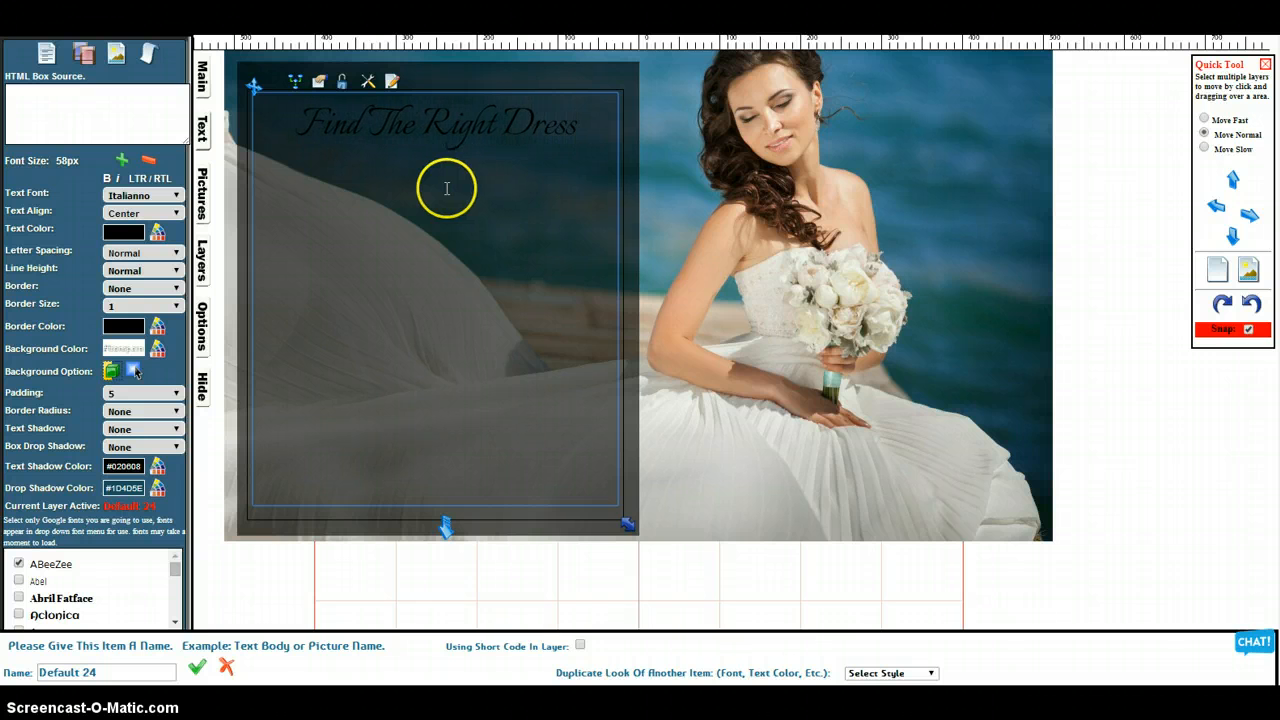
click(125, 231)
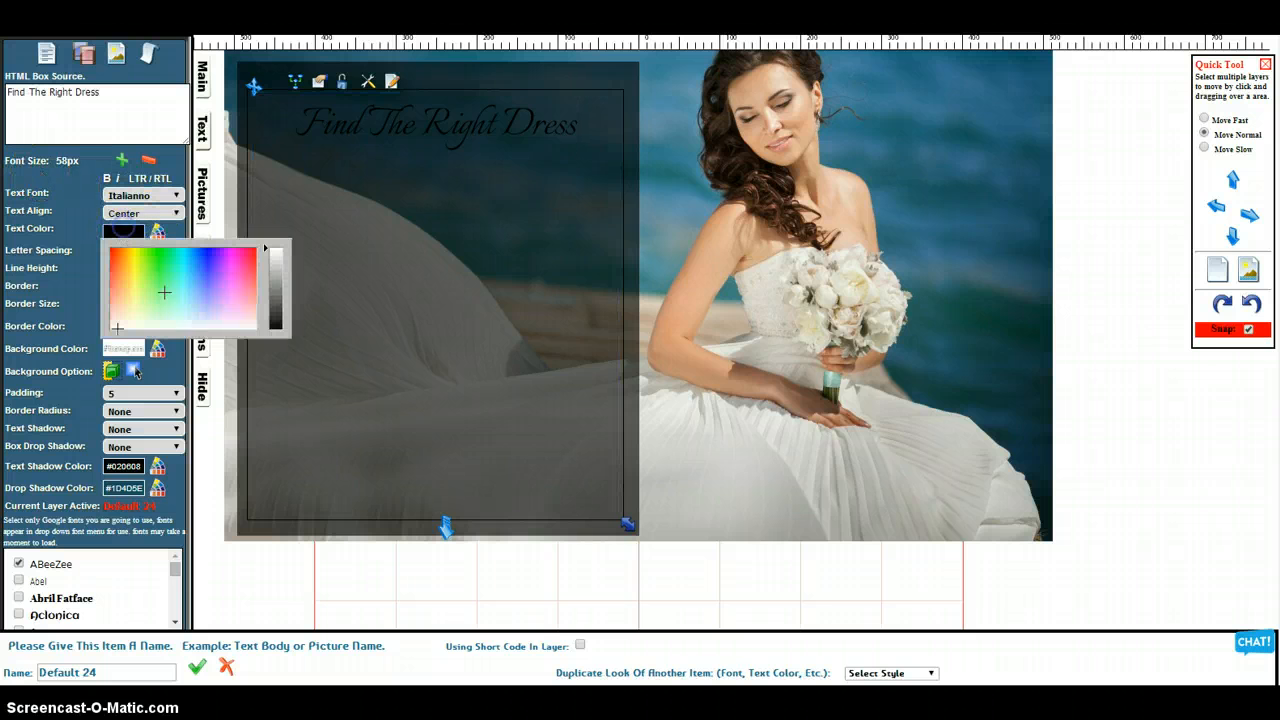
click(276, 250)
click(434, 183)
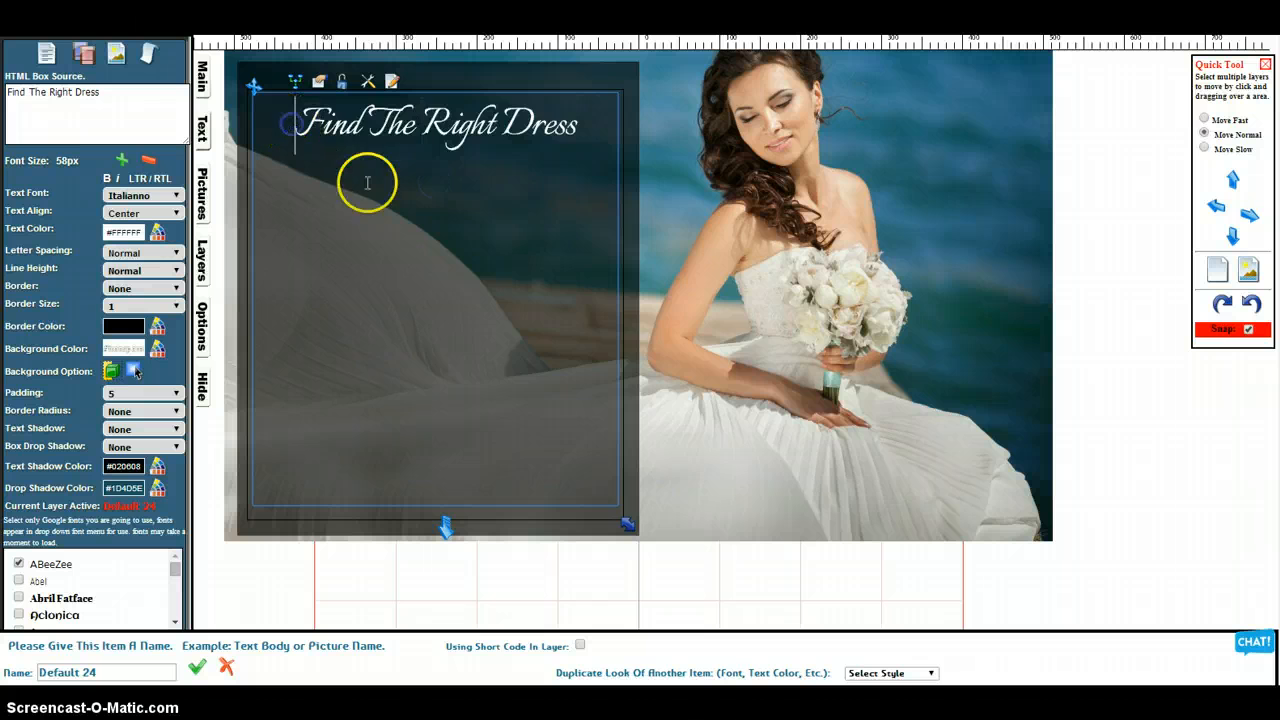
Insert a blank line above the heading to lower it within the dark panel
key(Return)
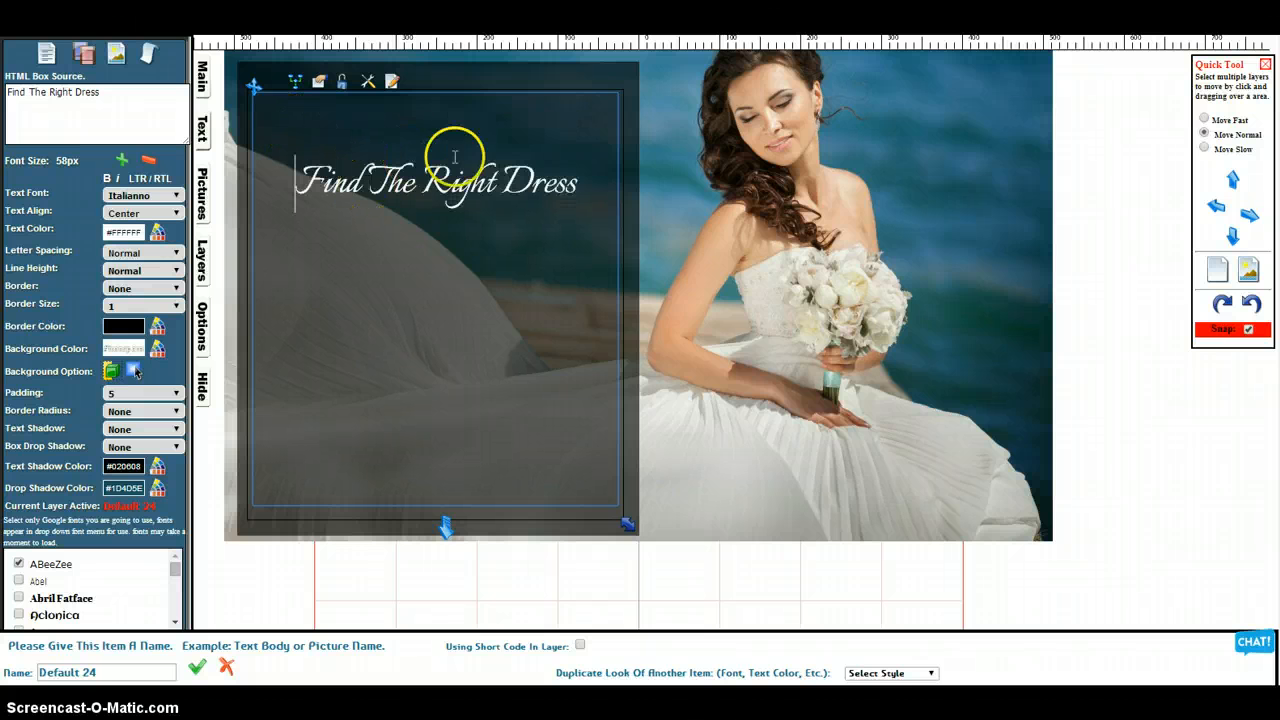
click(1146, 311)
click(435, 287)
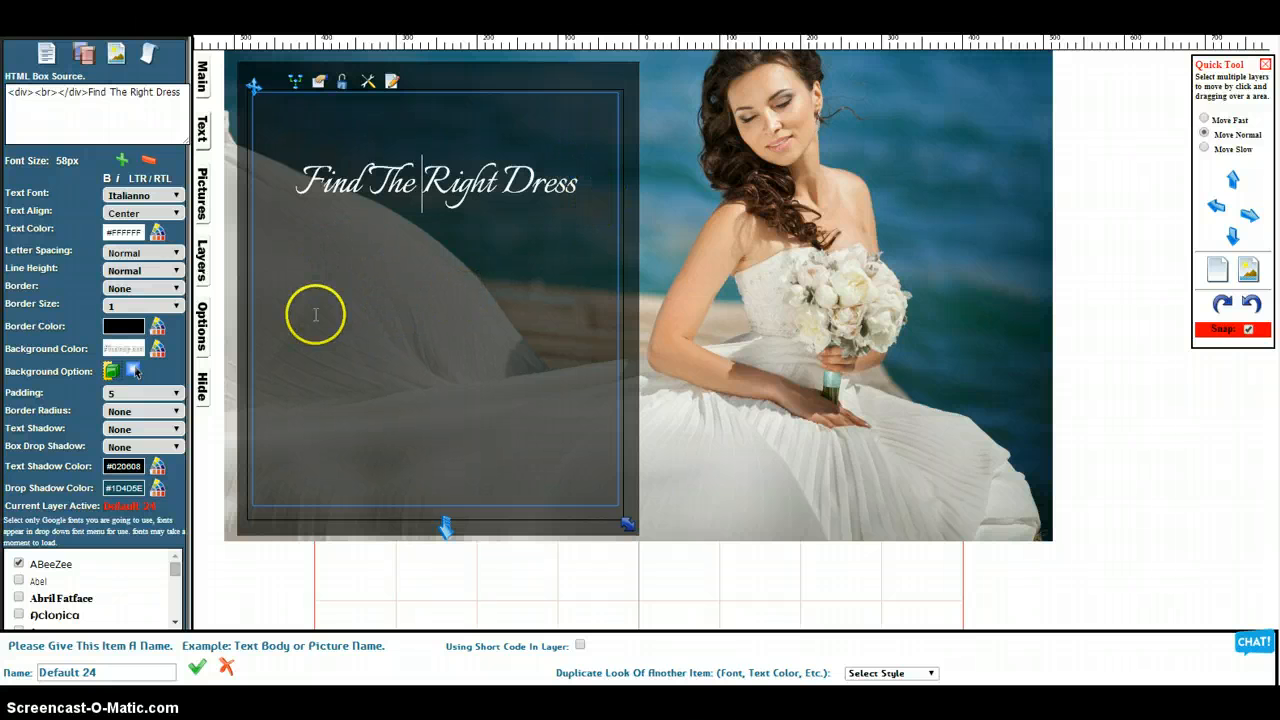
Apply the Bottom Right Deep text shadow to the heading
click(136, 430)
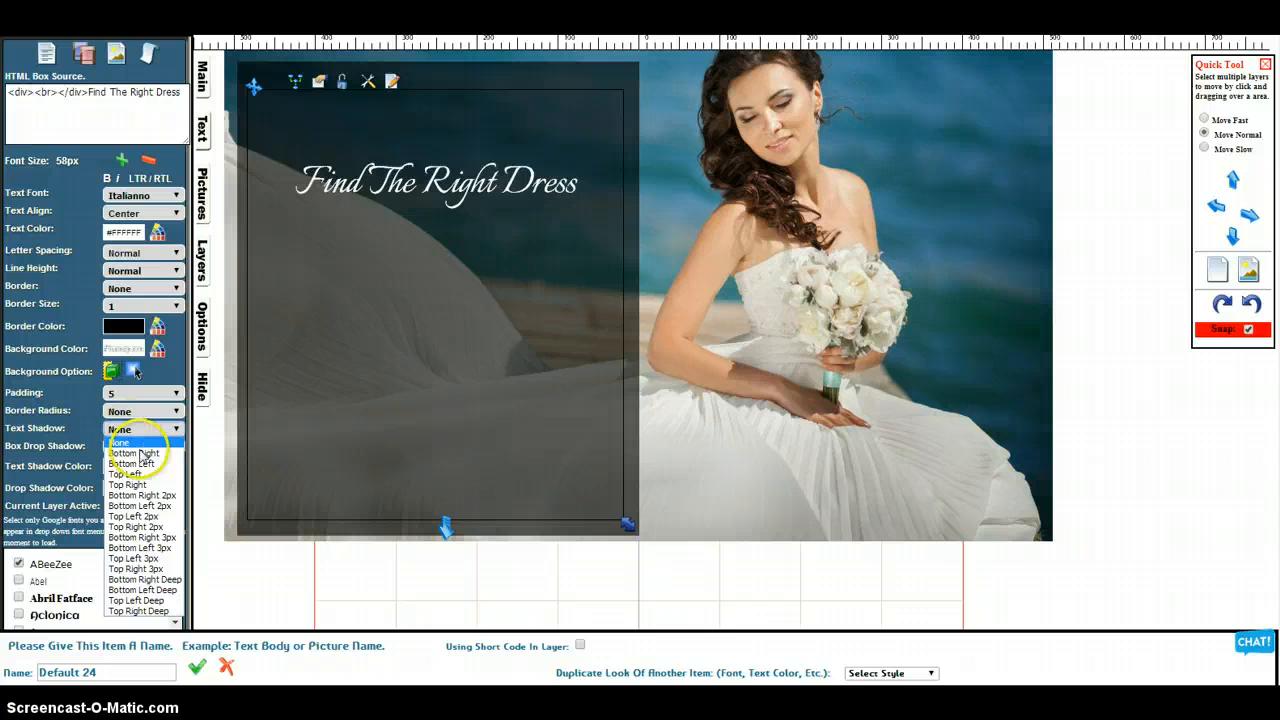
click(158, 549)
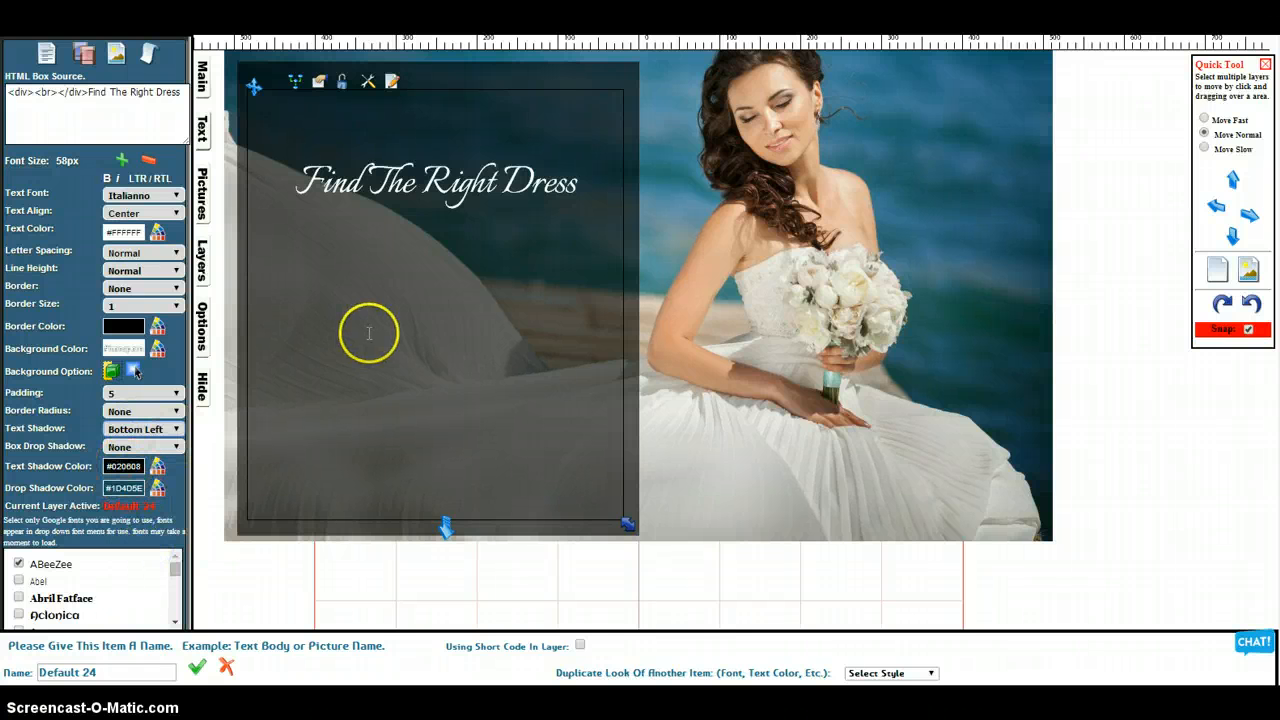
click(148, 430)
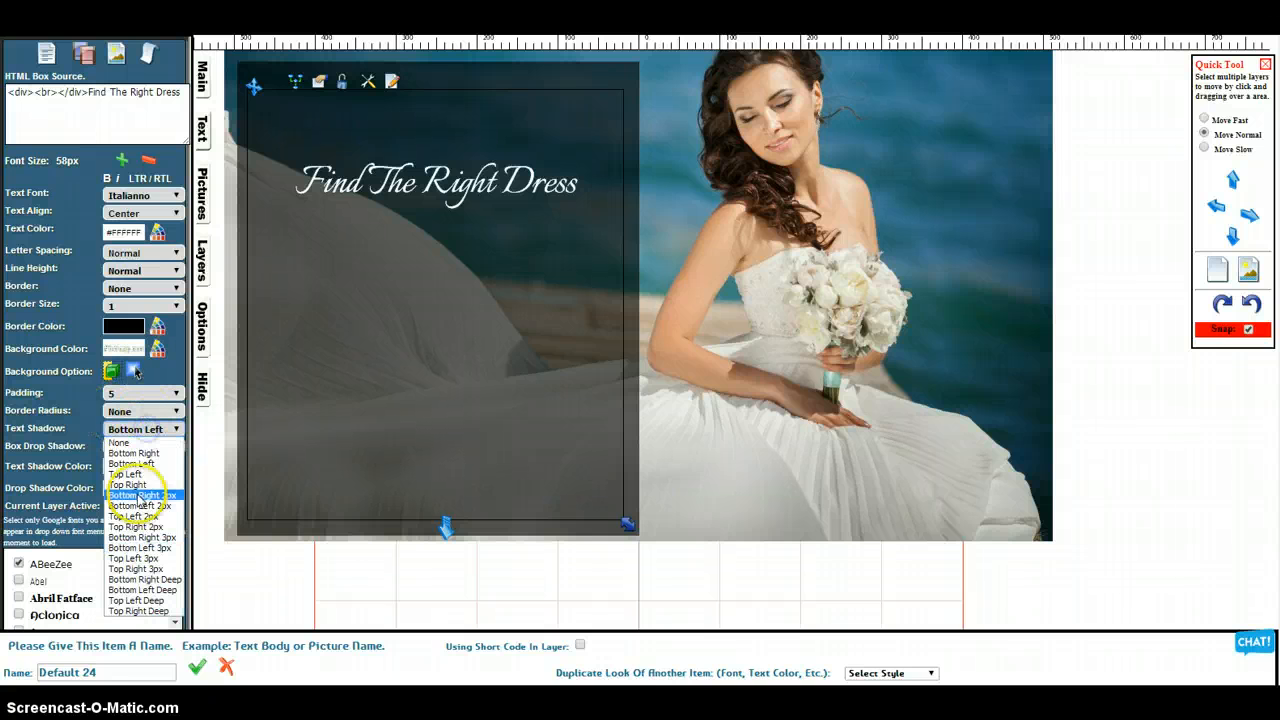
click(148, 580)
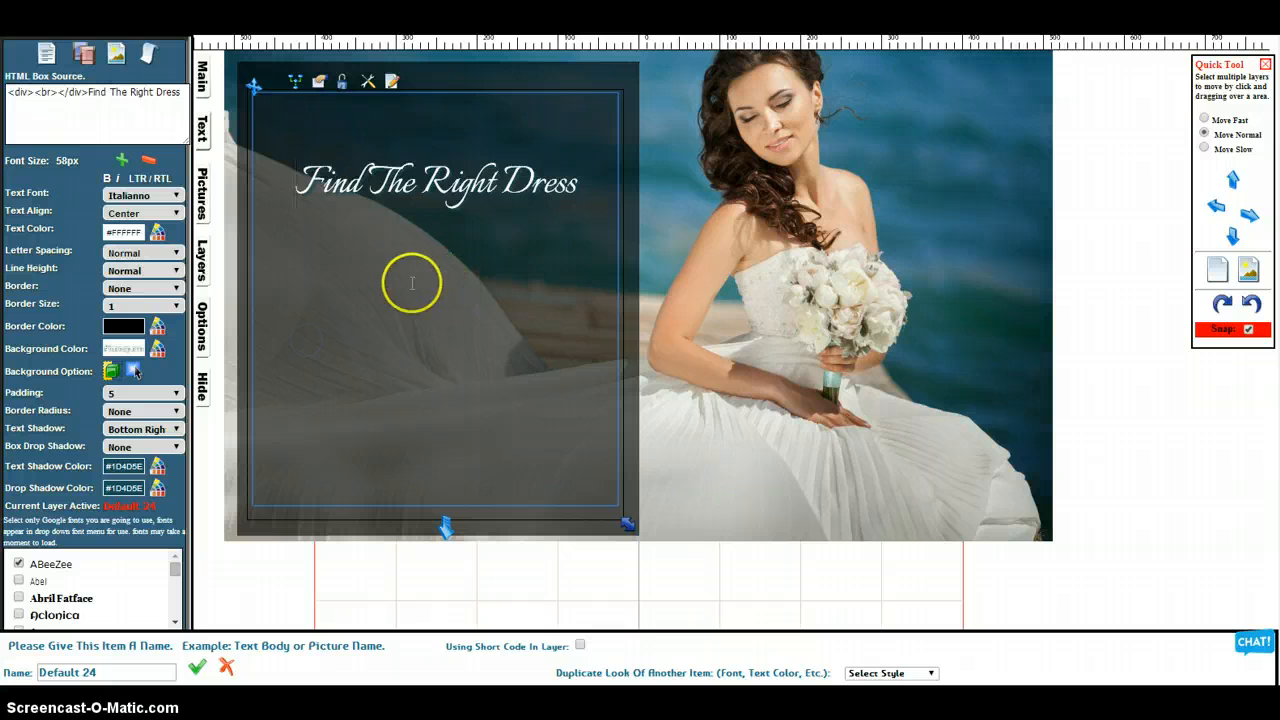
Set the heading's text shadow color to black (#000000) and deselect the text box
click(120, 473)
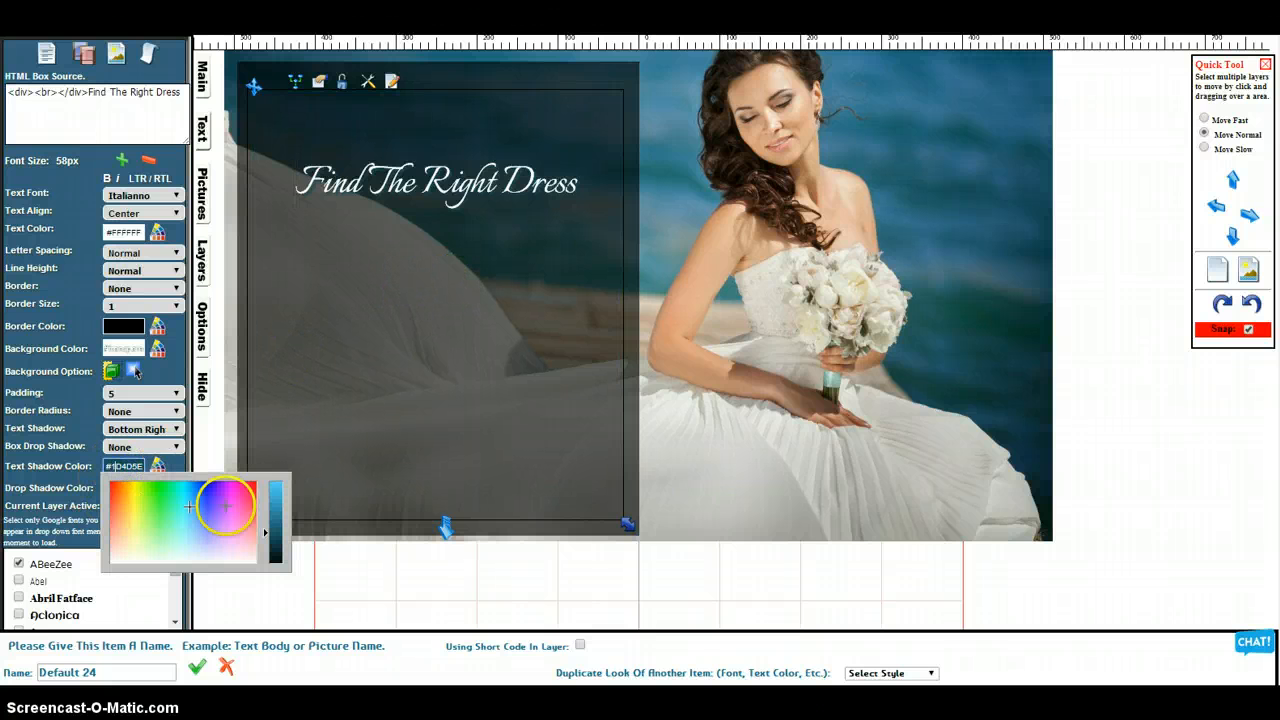
click(276, 543)
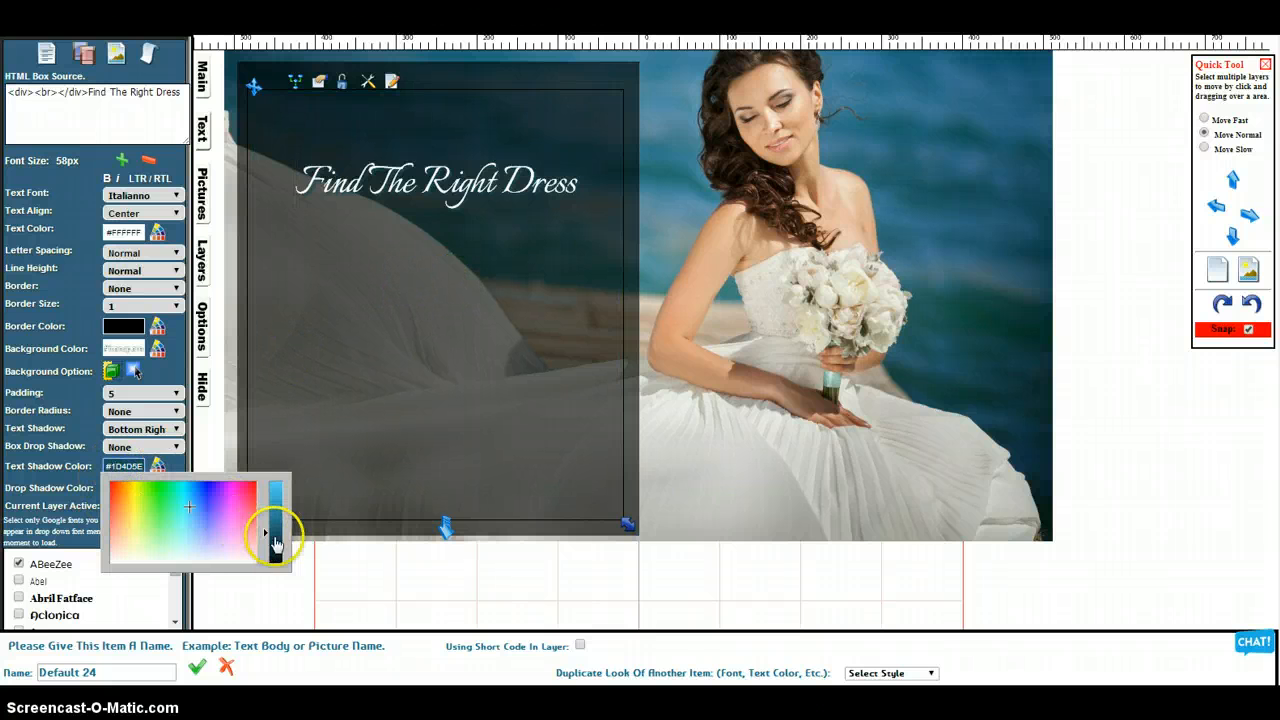
click(400, 374)
click(498, 596)
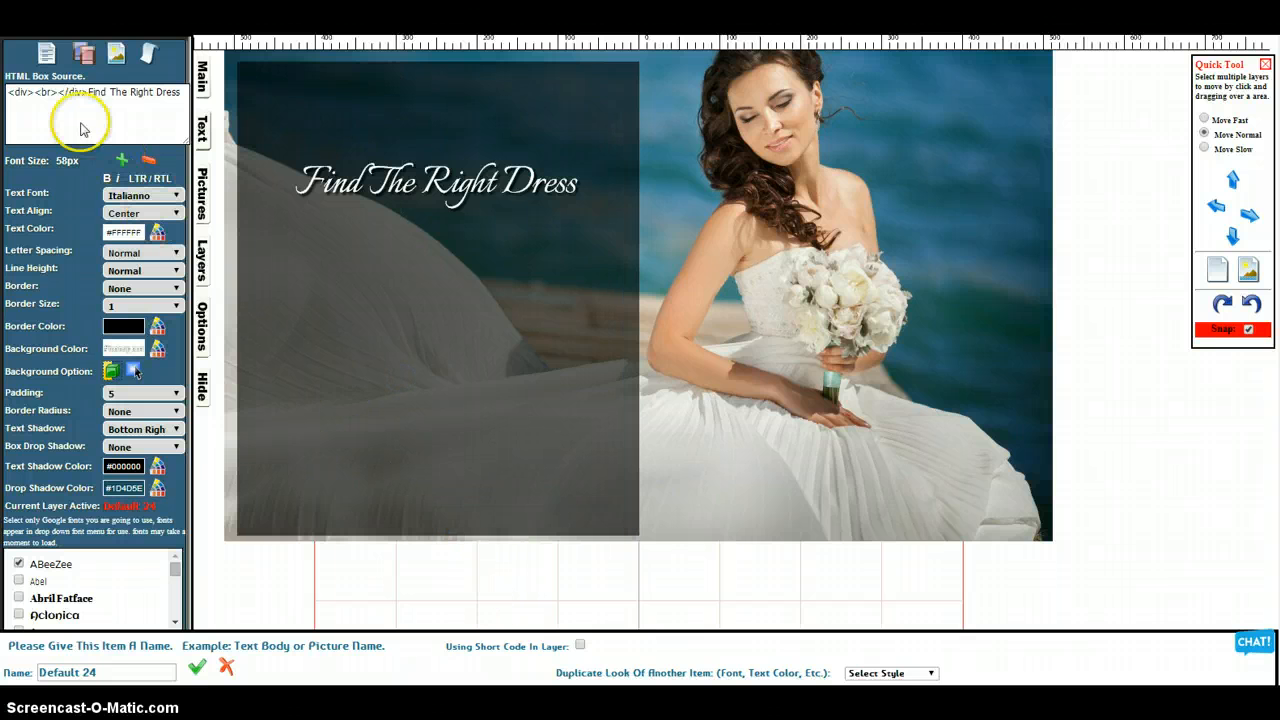
Add a new text box beneath the heading and shrink it to fit within the dark panel
click(47, 55)
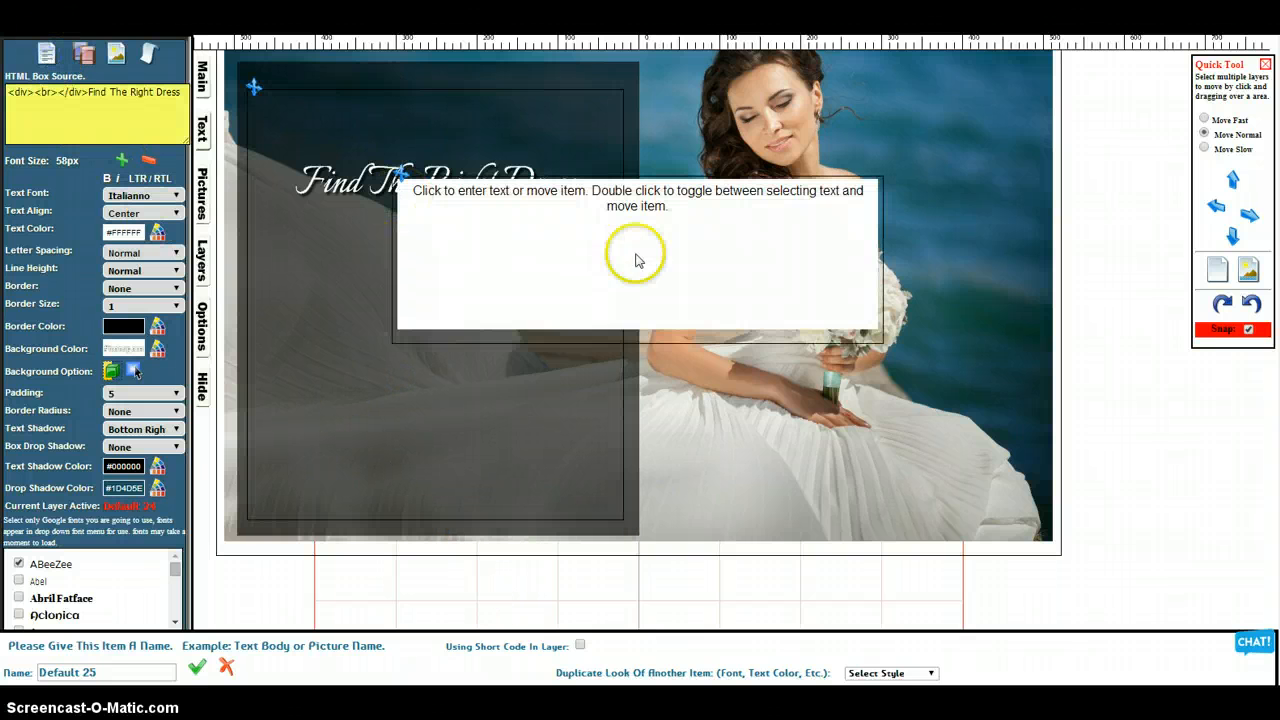
click(407, 177)
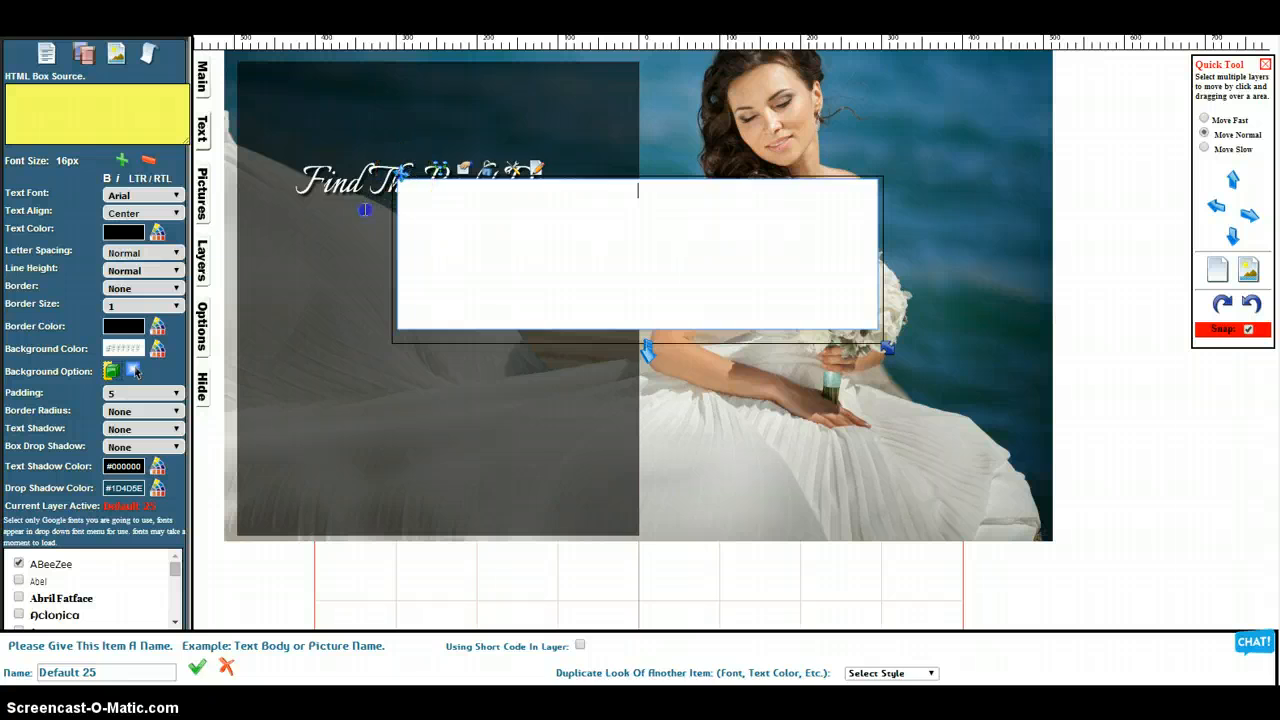
drag(364, 210, 285, 241)
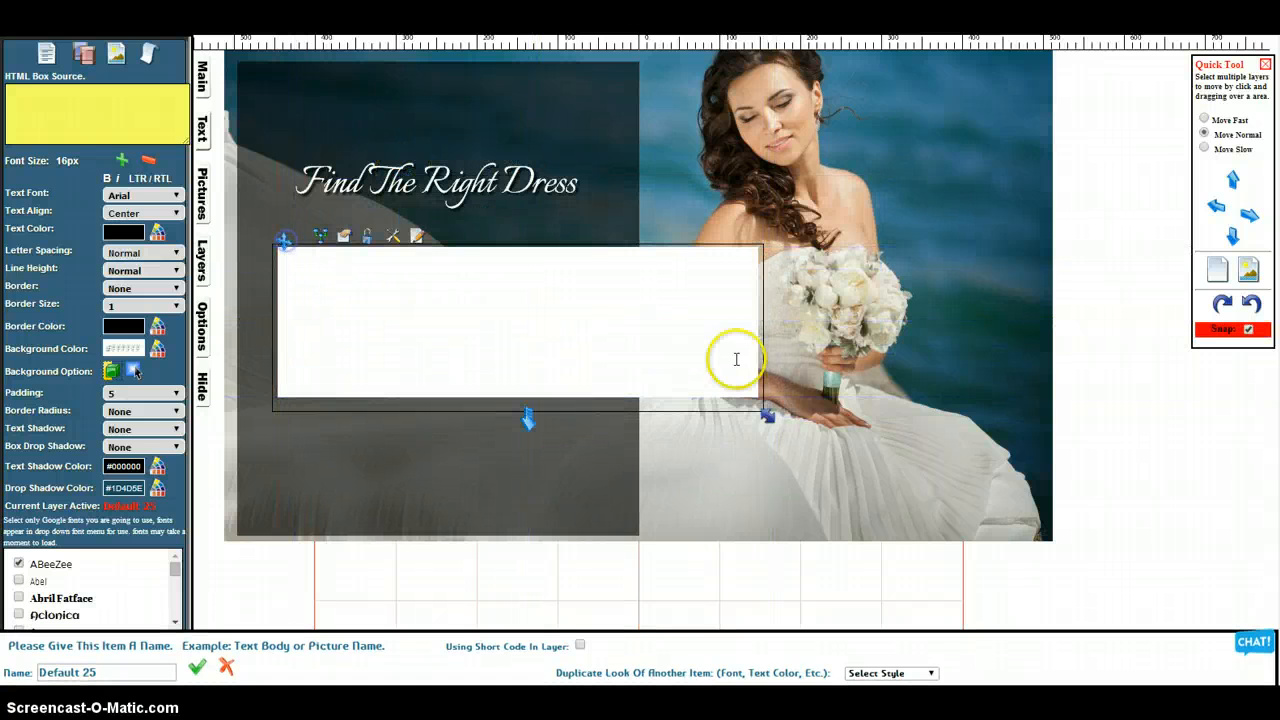
drag(765, 416, 578, 341)
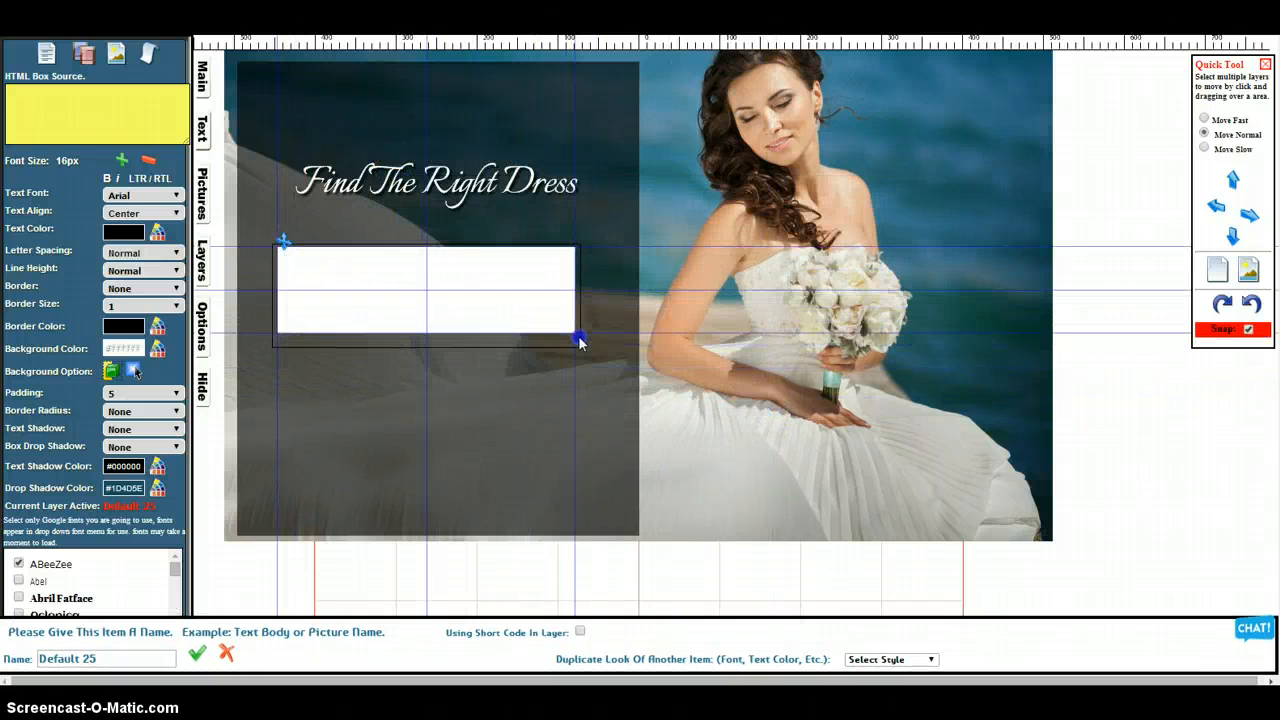
Enter "Store Locations" in the new text box and set its font to Arial Bold
click(434, 303)
click(524, 316)
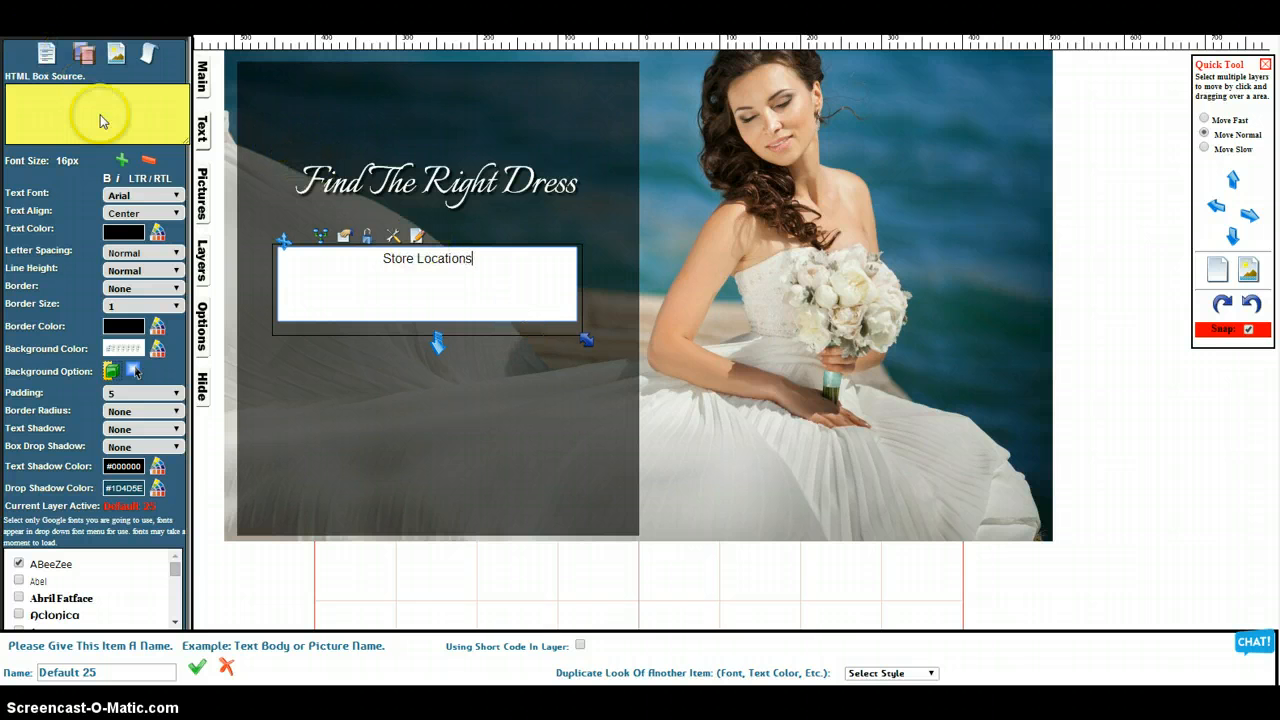
click(146, 196)
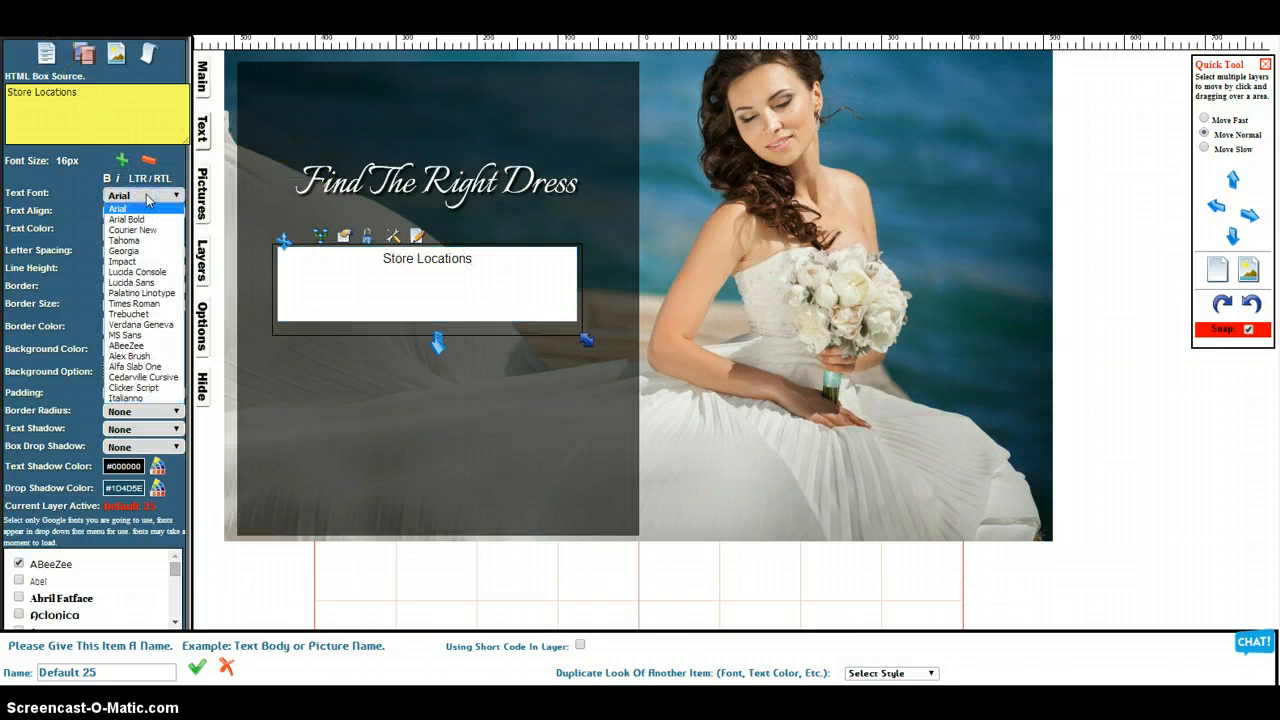
click(140, 217)
click(411, 264)
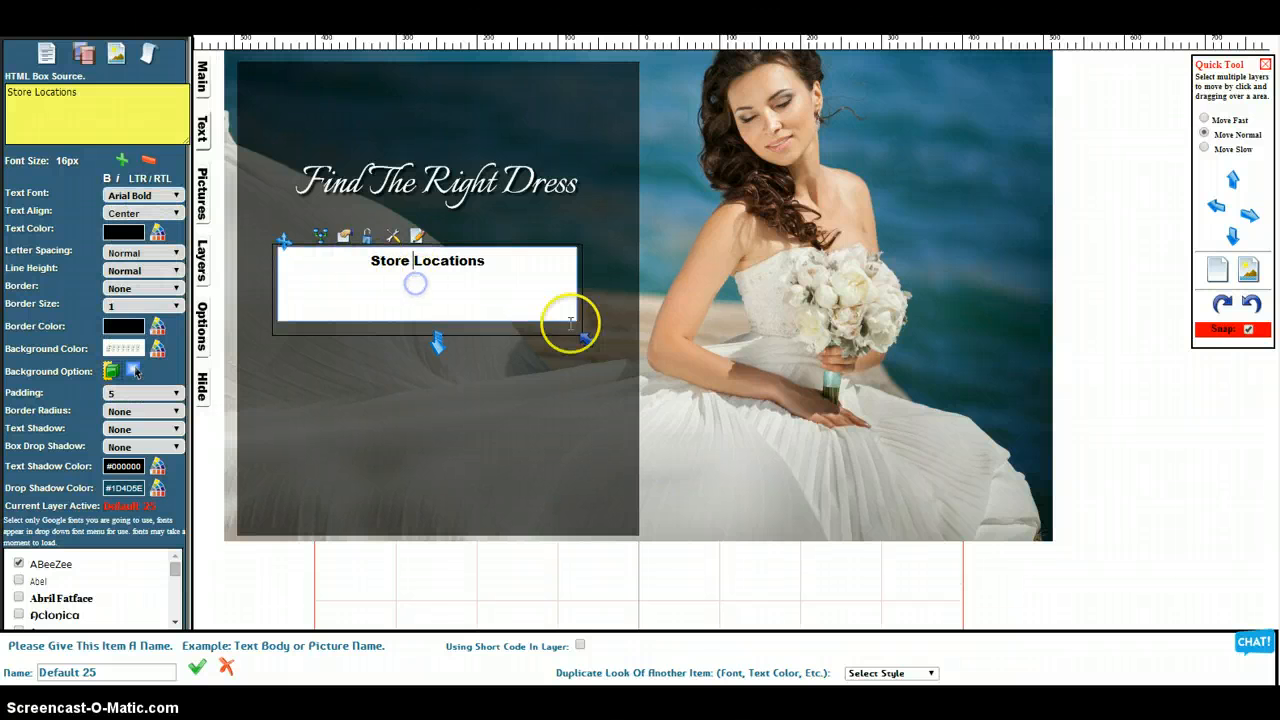
Shrink the Store Locations box closely around its label and set its line height to 180%
drag(586, 338, 553, 306)
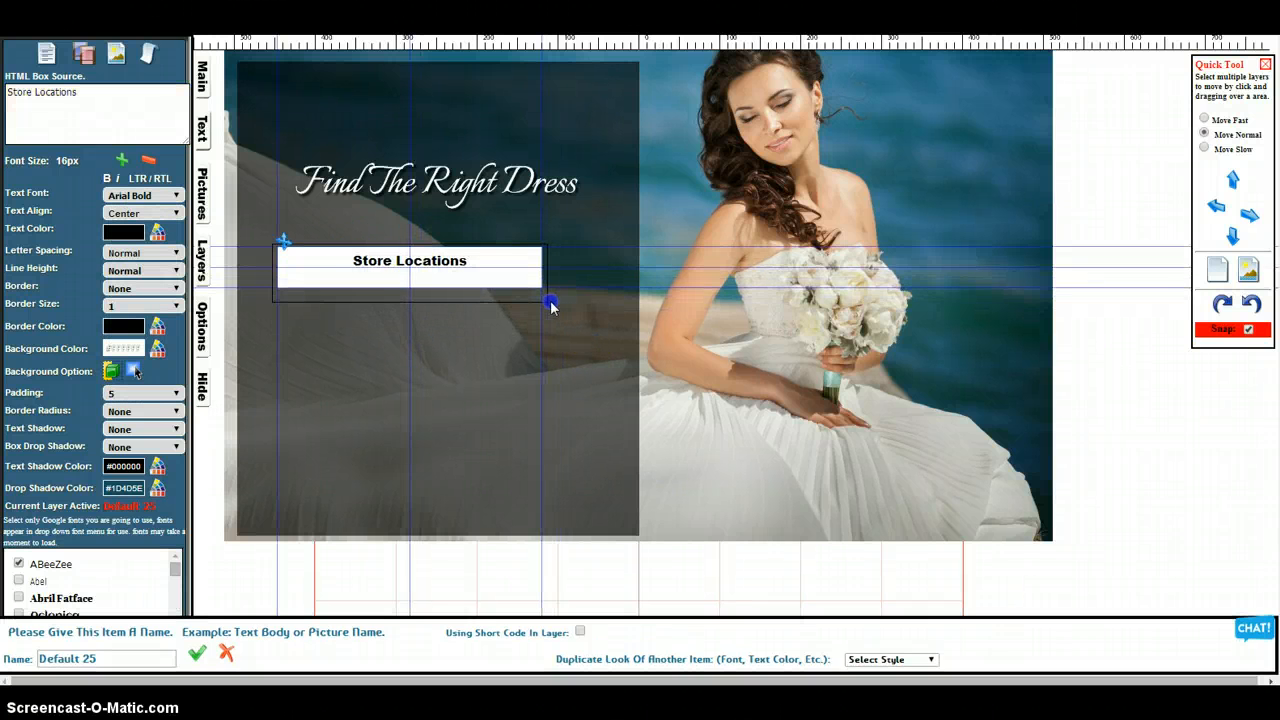
click(341, 275)
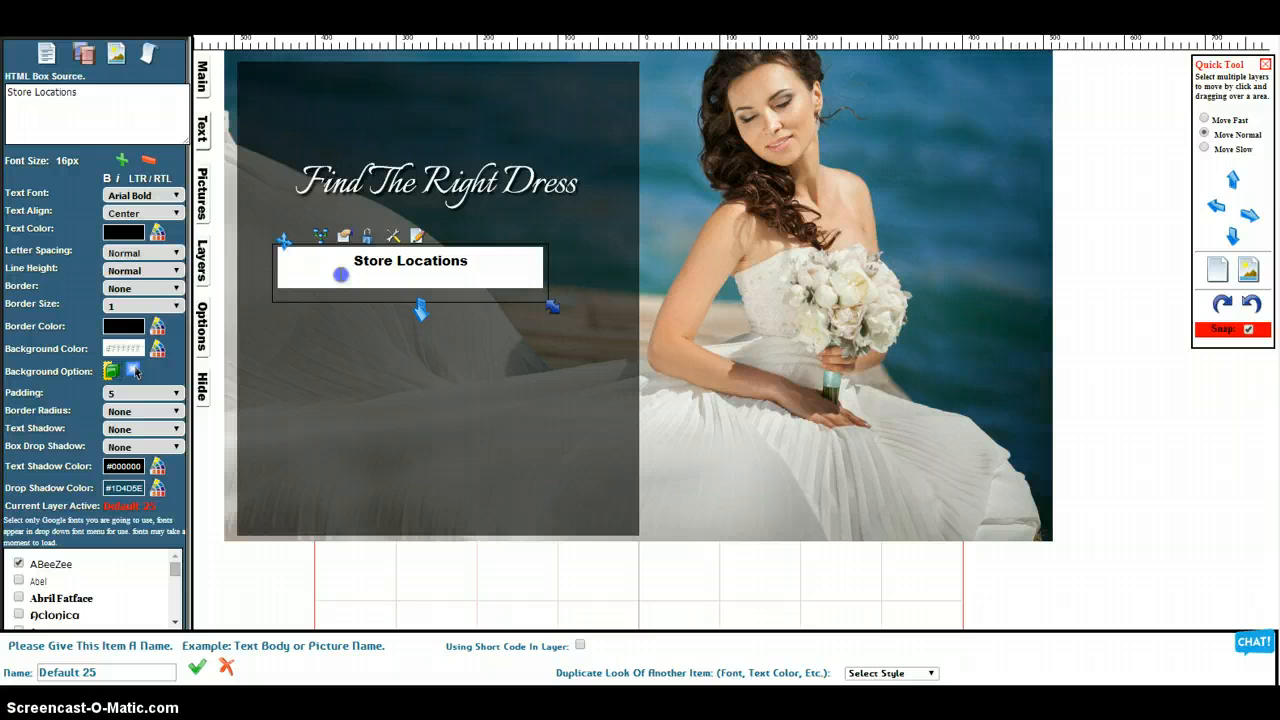
click(130, 271)
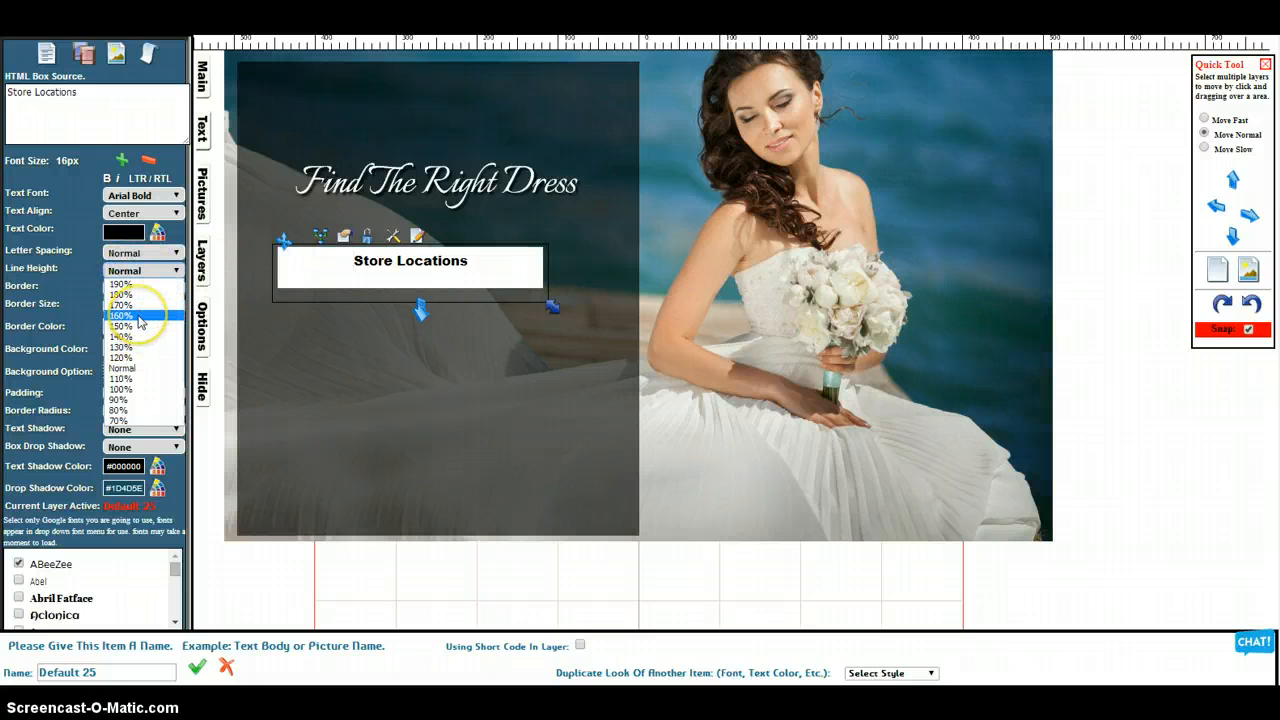
click(139, 316)
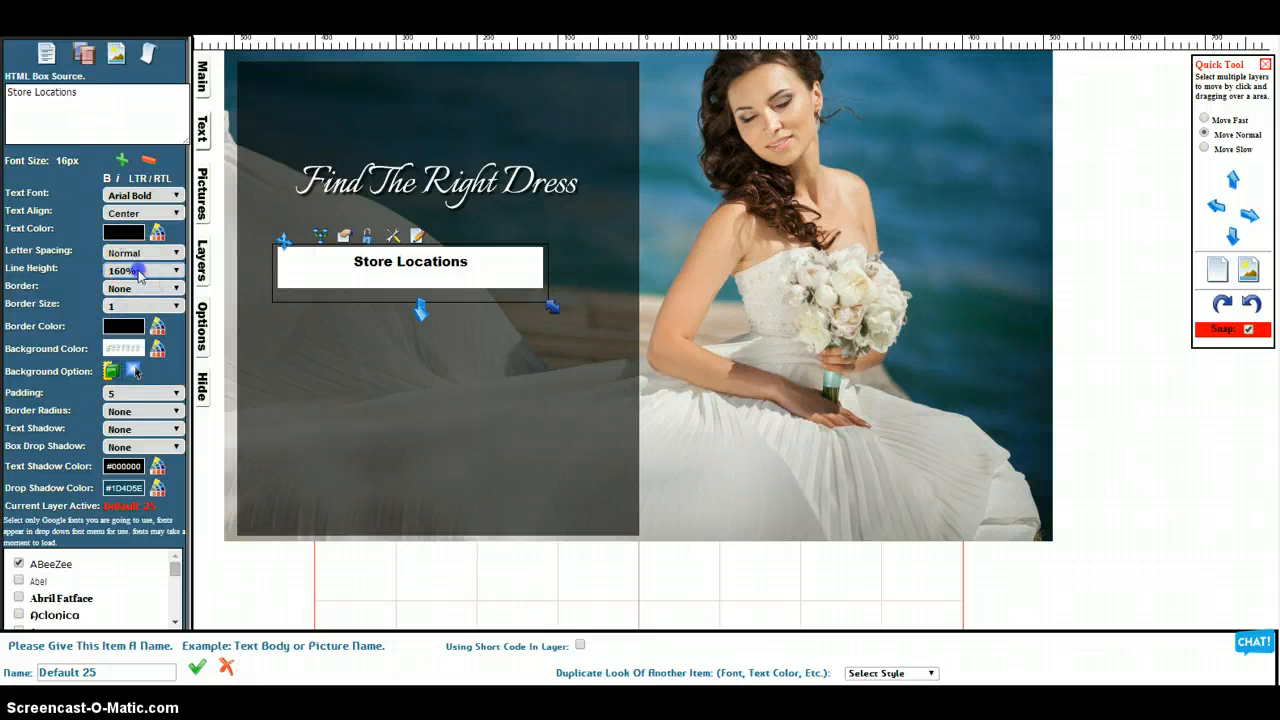
click(139, 272)
click(146, 295)
click(485, 255)
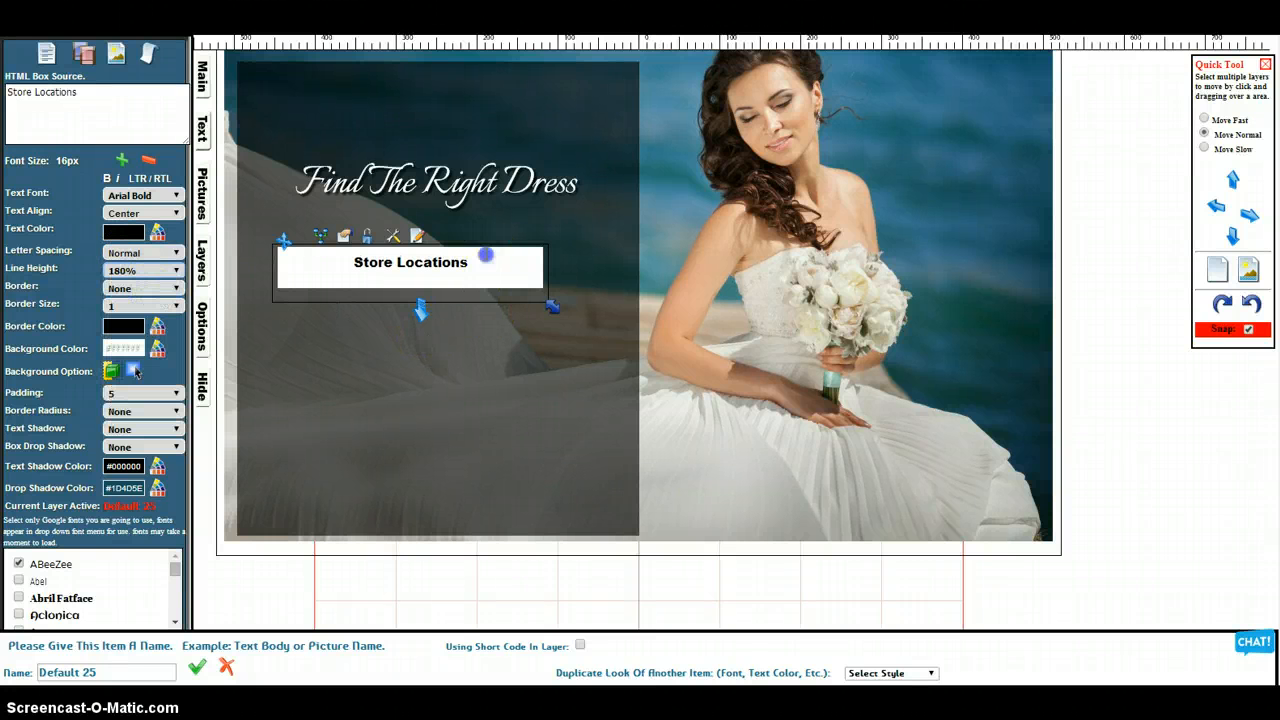
drag(552, 304, 547, 301)
click(128, 272)
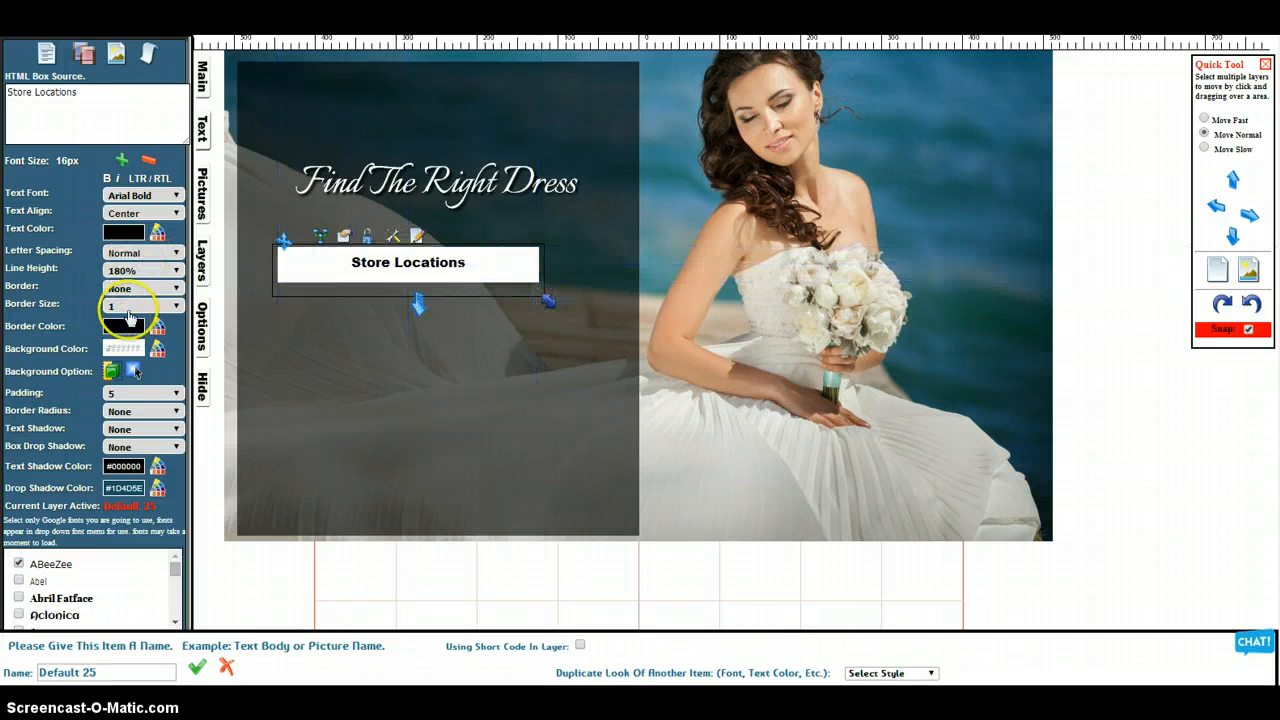
Give the Store Locations box a solid border of size 2 and center it beneath the heading
click(136, 307)
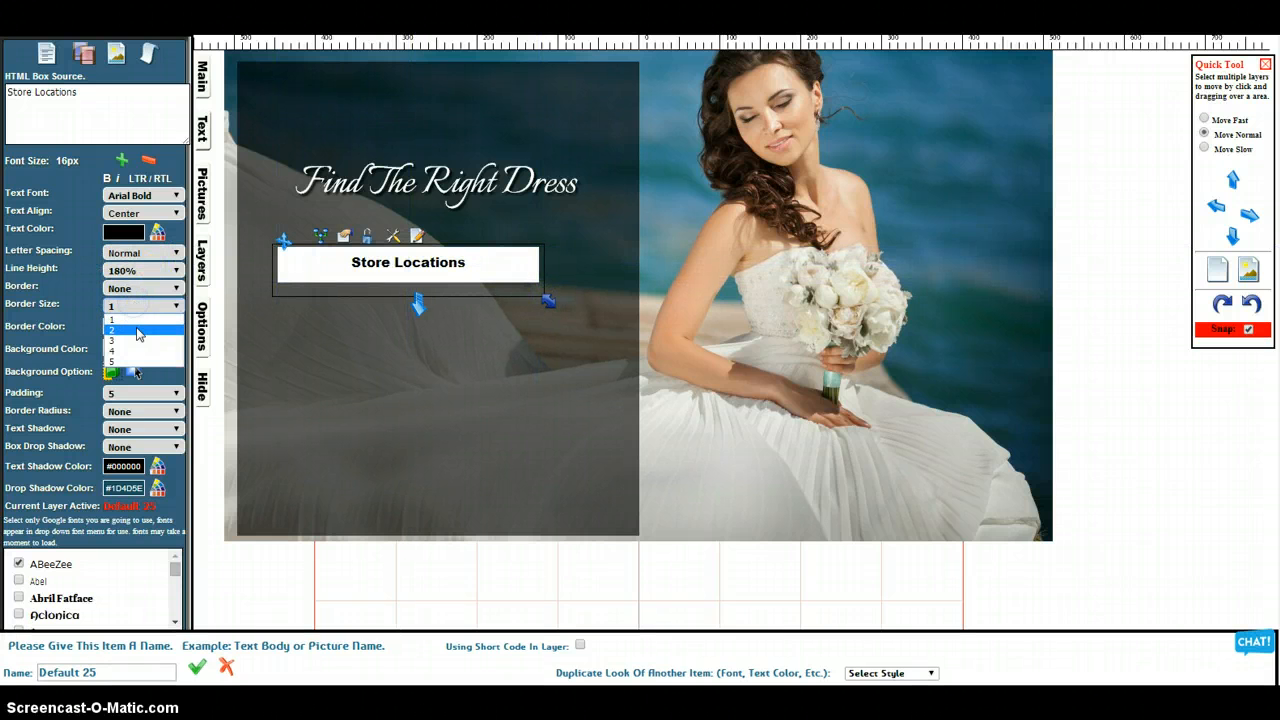
click(137, 337)
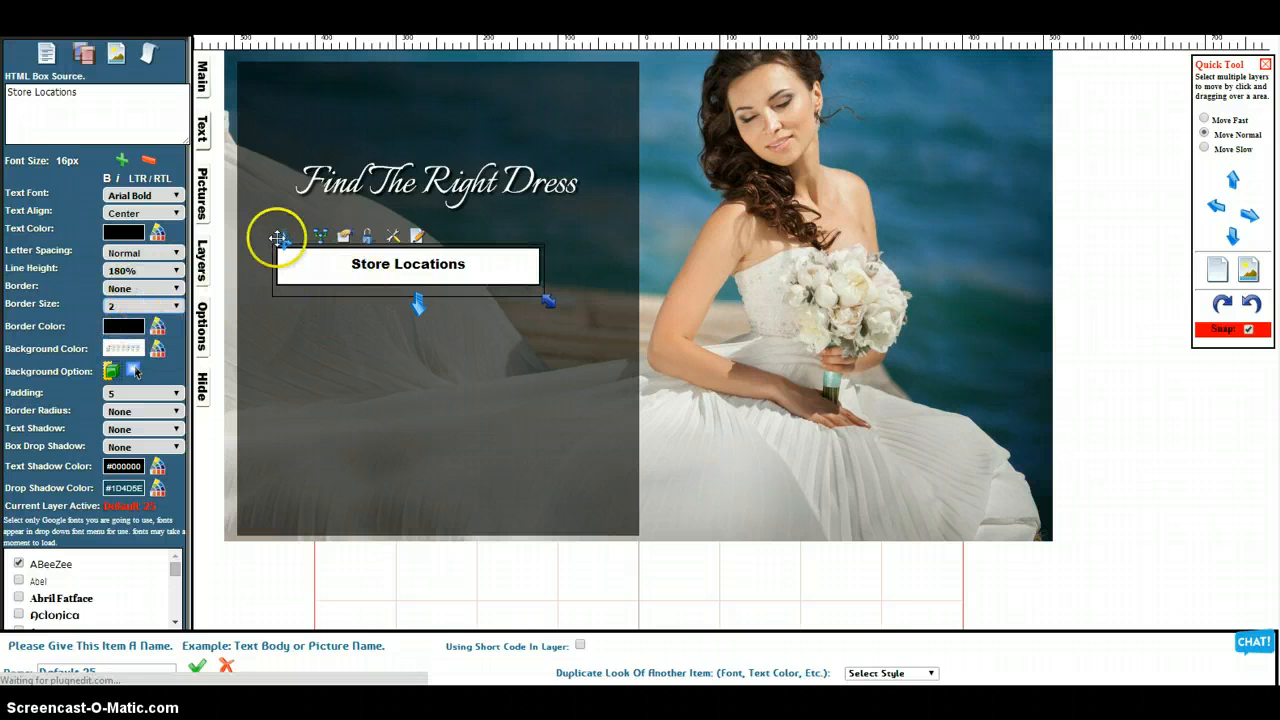
drag(284, 240, 313, 248)
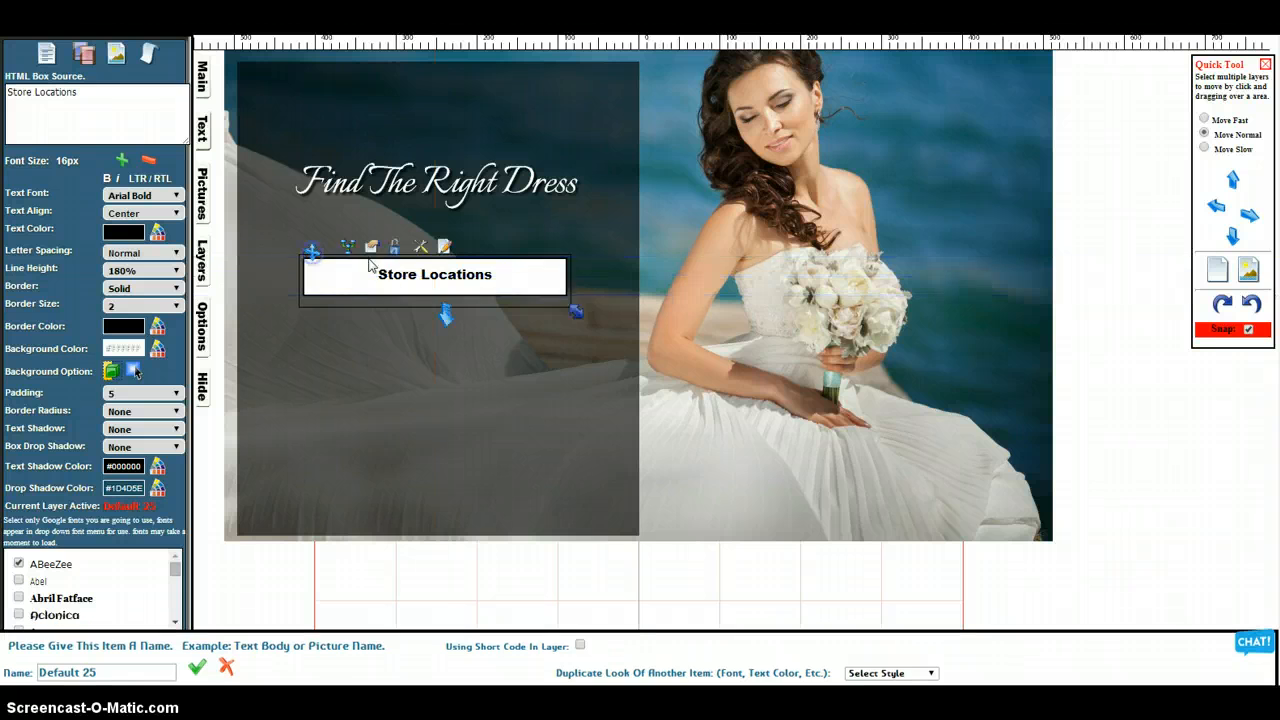
click(370, 270)
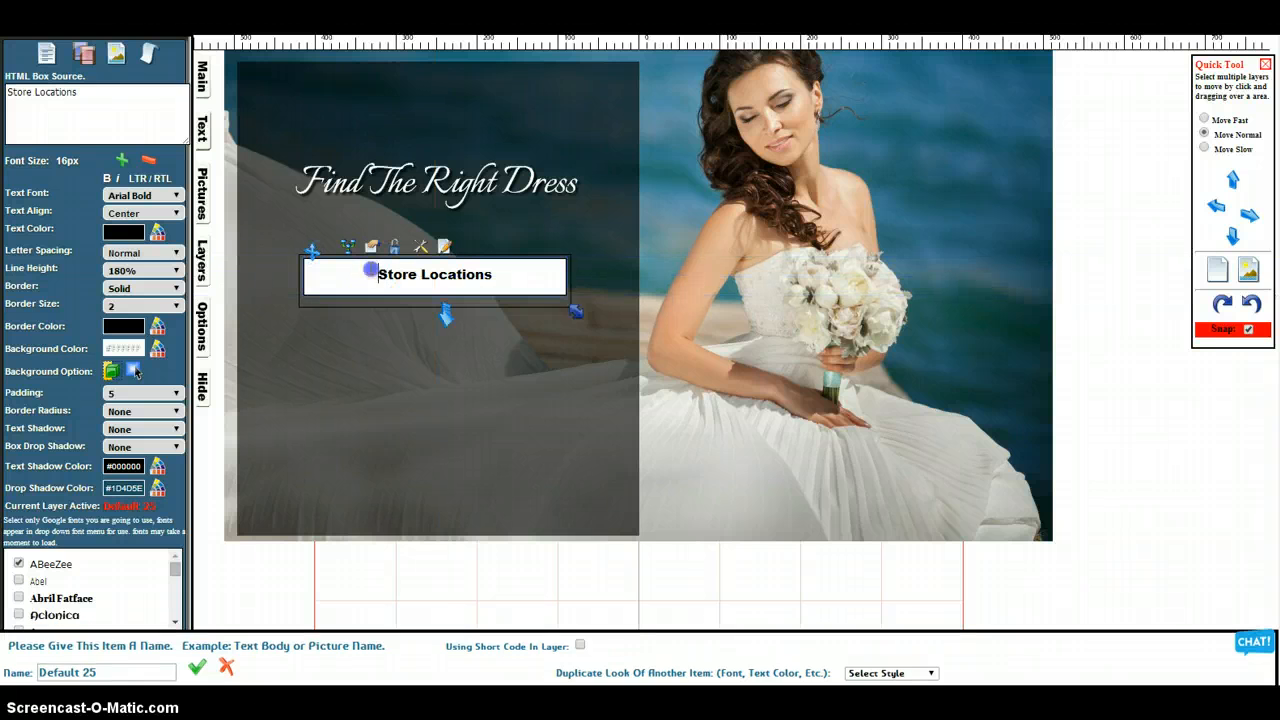
Make the Store Locations layer two steps more transparent
click(201, 258)
click(96, 340)
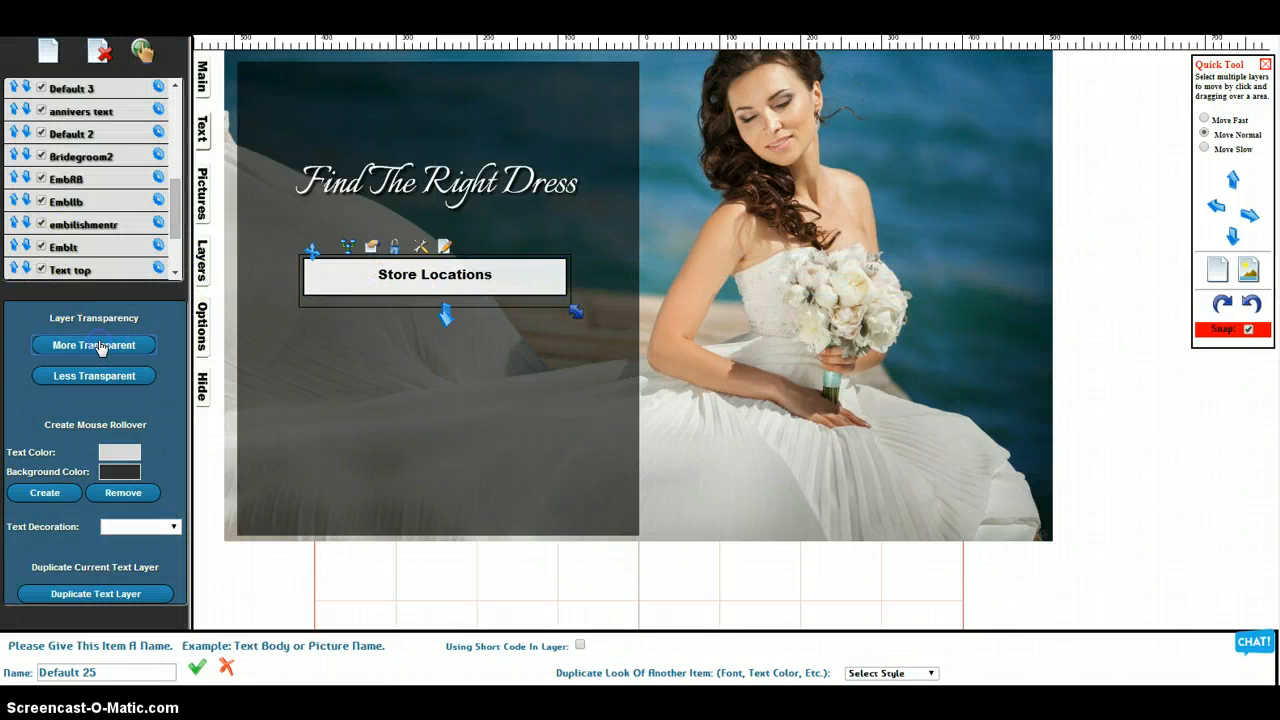
click(100, 345)
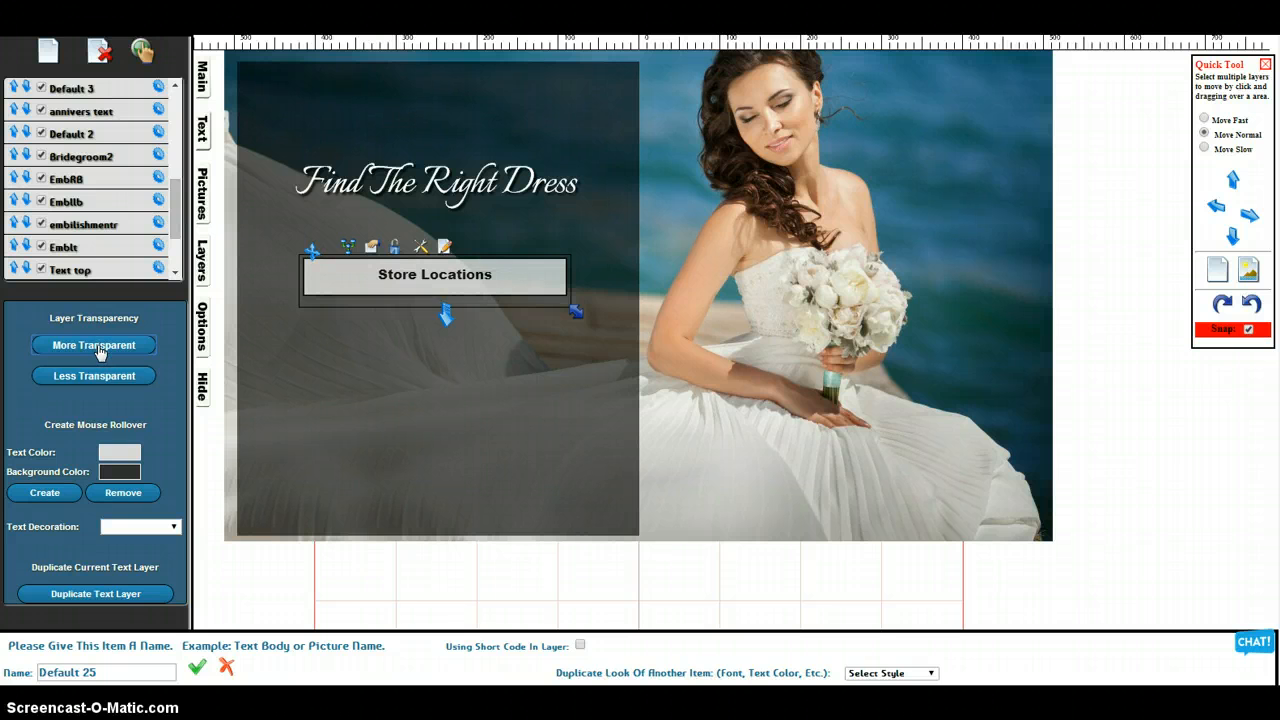
Narrow the Store Locations box and recenter it under the heading, keeping its height close to the label
click(495, 276)
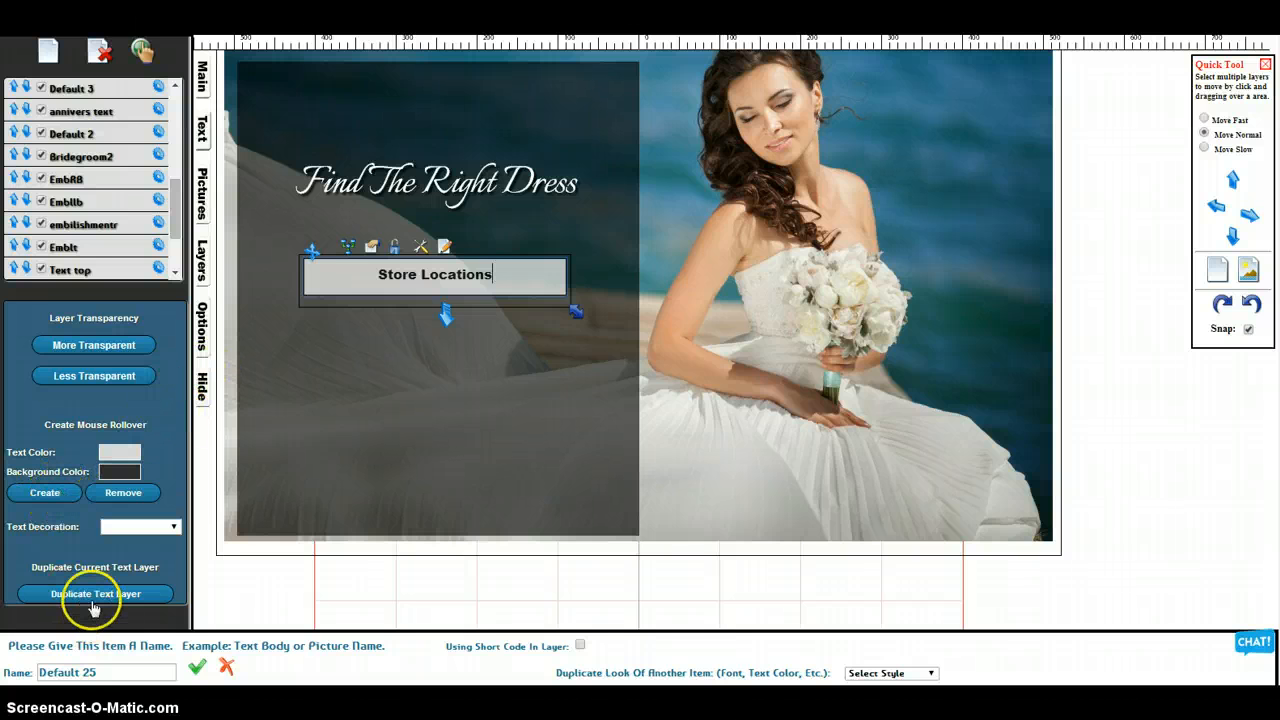
drag(576, 310, 533, 310)
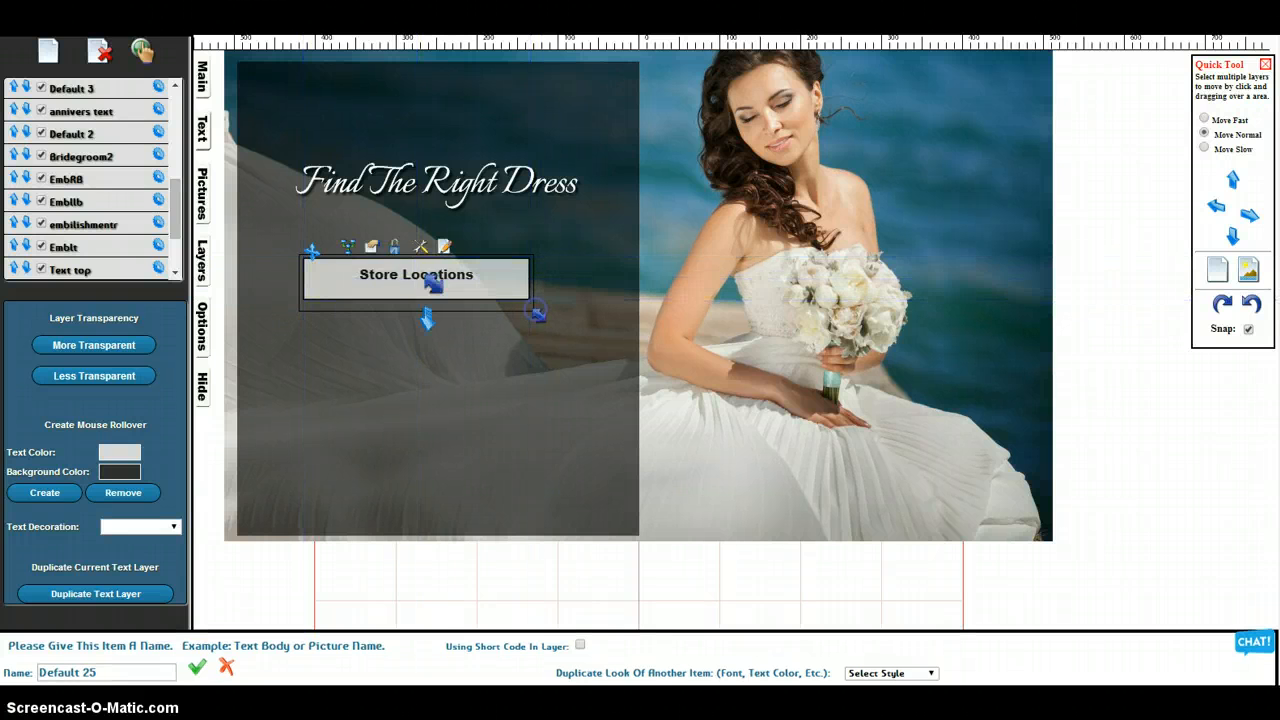
drag(391, 269, 420, 268)
mouse_move(312, 251)
mouse_down()
mouse_move(314, 166)
mouse_move(331, 252)
mouse_up()
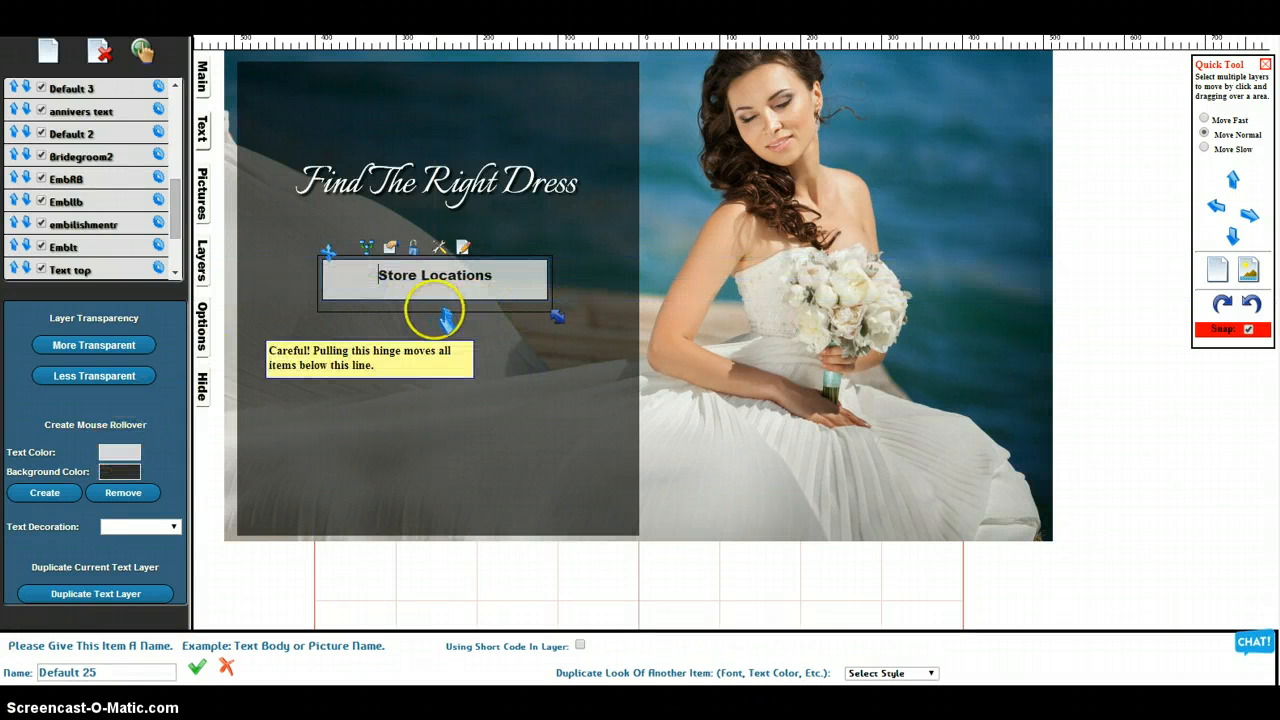
drag(445, 318, 437, 309)
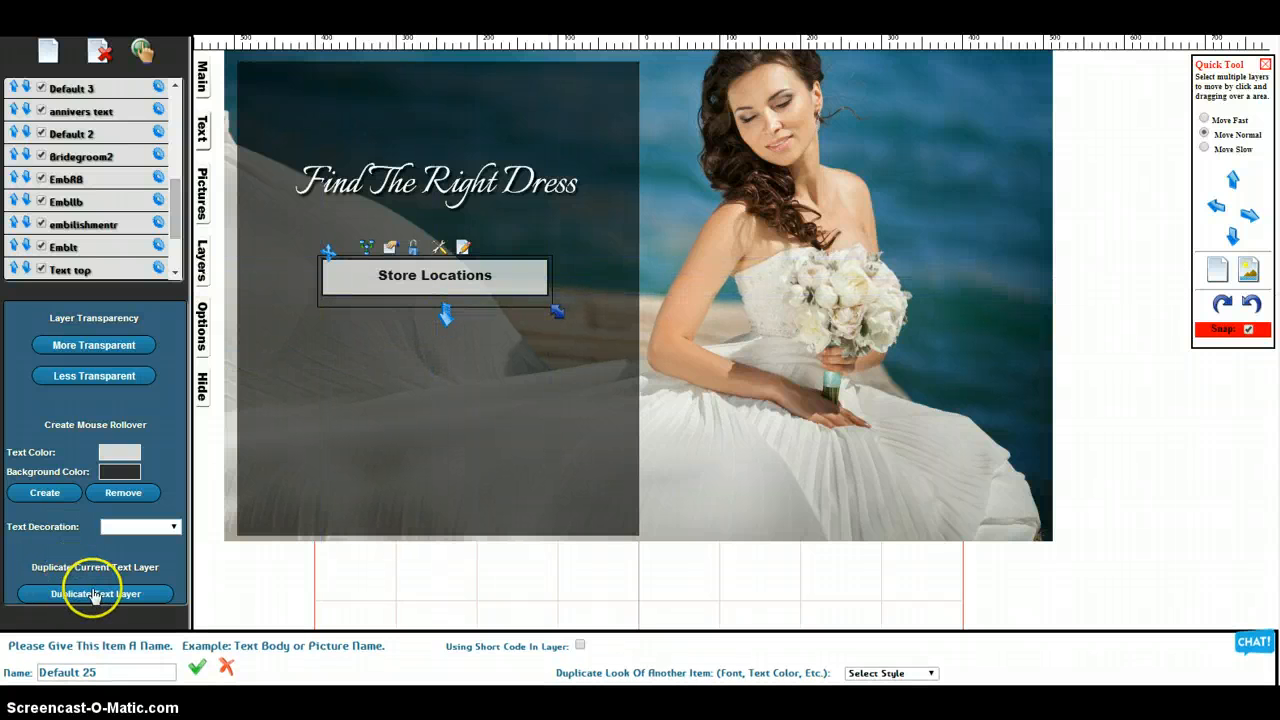
Duplicate the Store Locations box directly below the original and change the copy's text to "Shop Online"
click(95, 596)
click(461, 155)
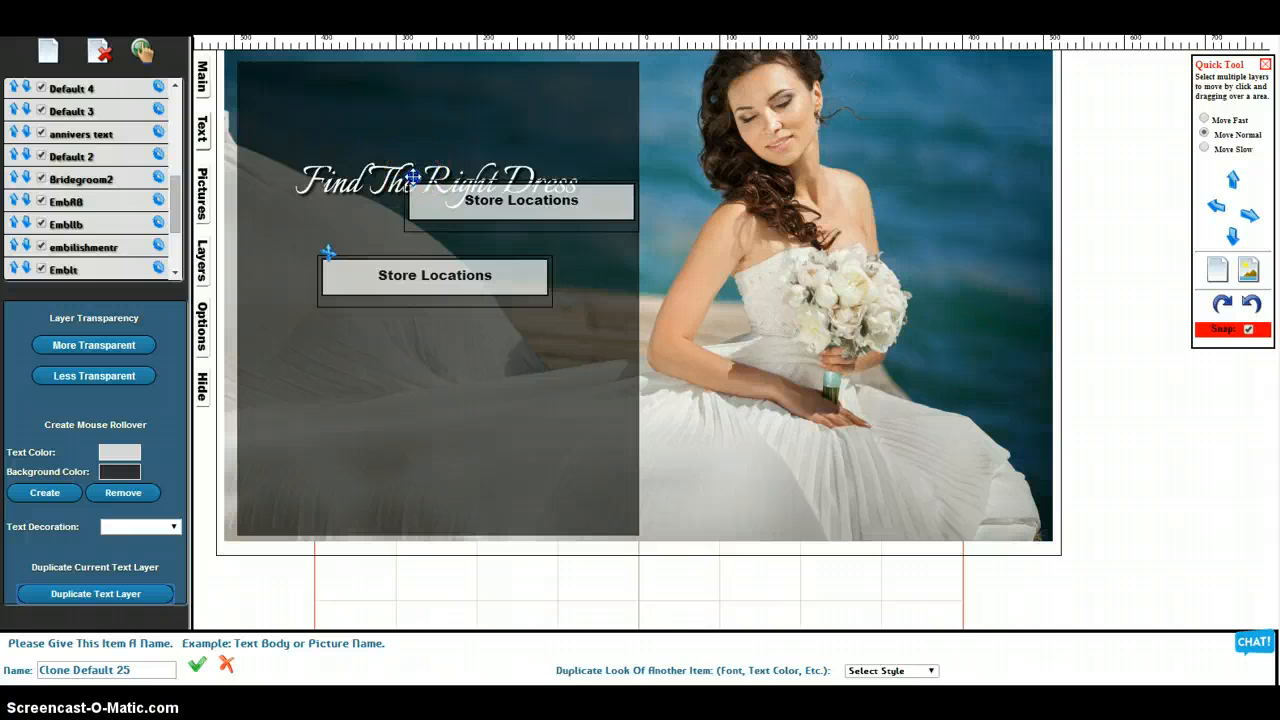
drag(413, 177, 328, 327)
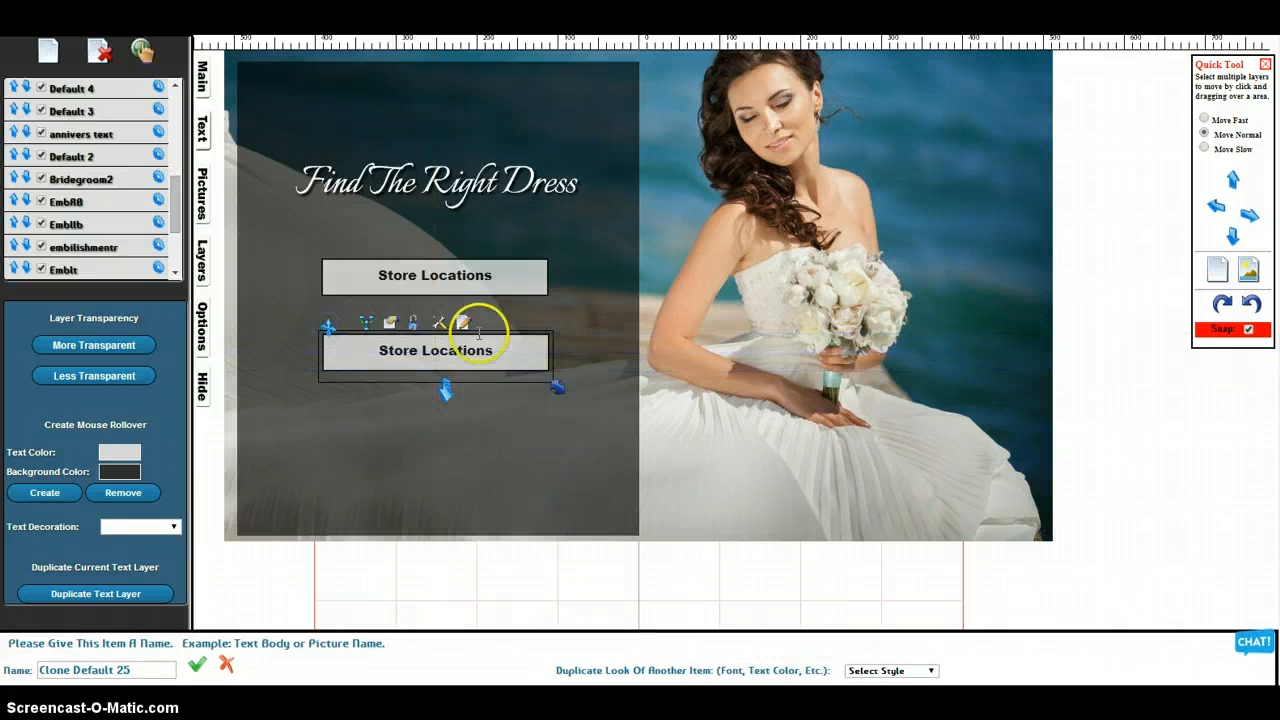
click(493, 349)
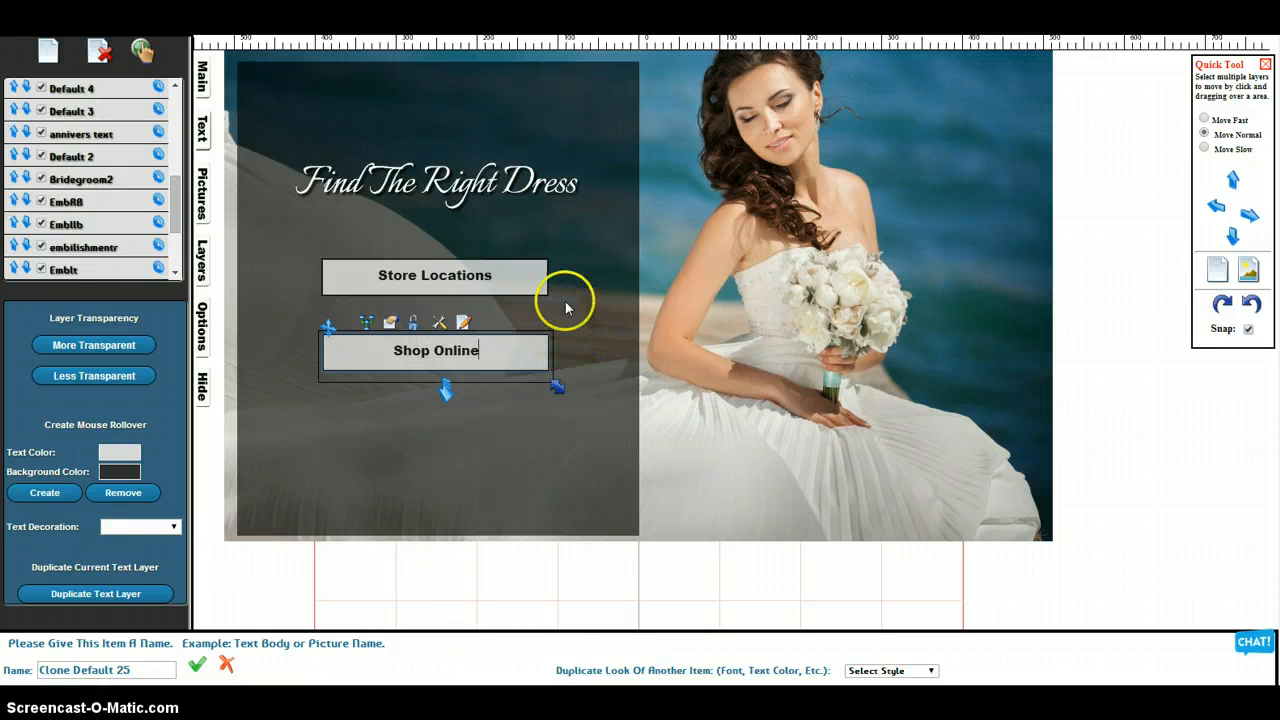
Link the Shop Online box to the Shop By Price page
click(420, 352)
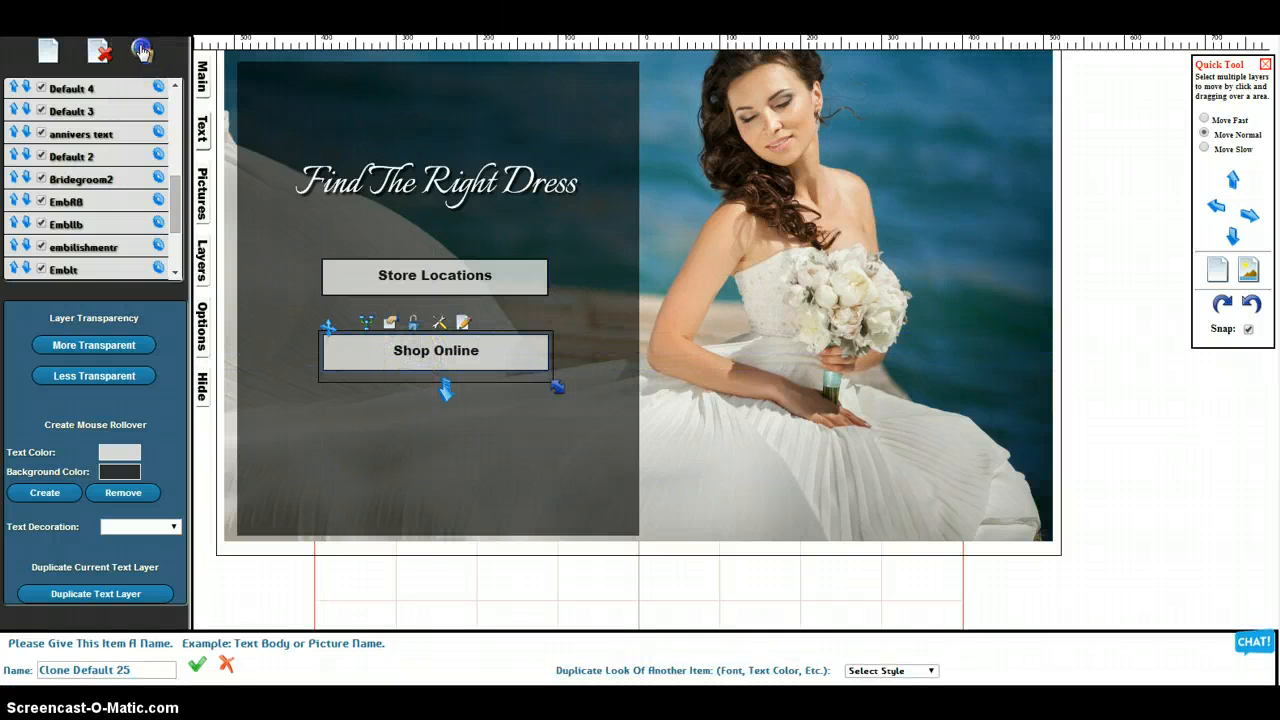
click(141, 51)
click(268, 237)
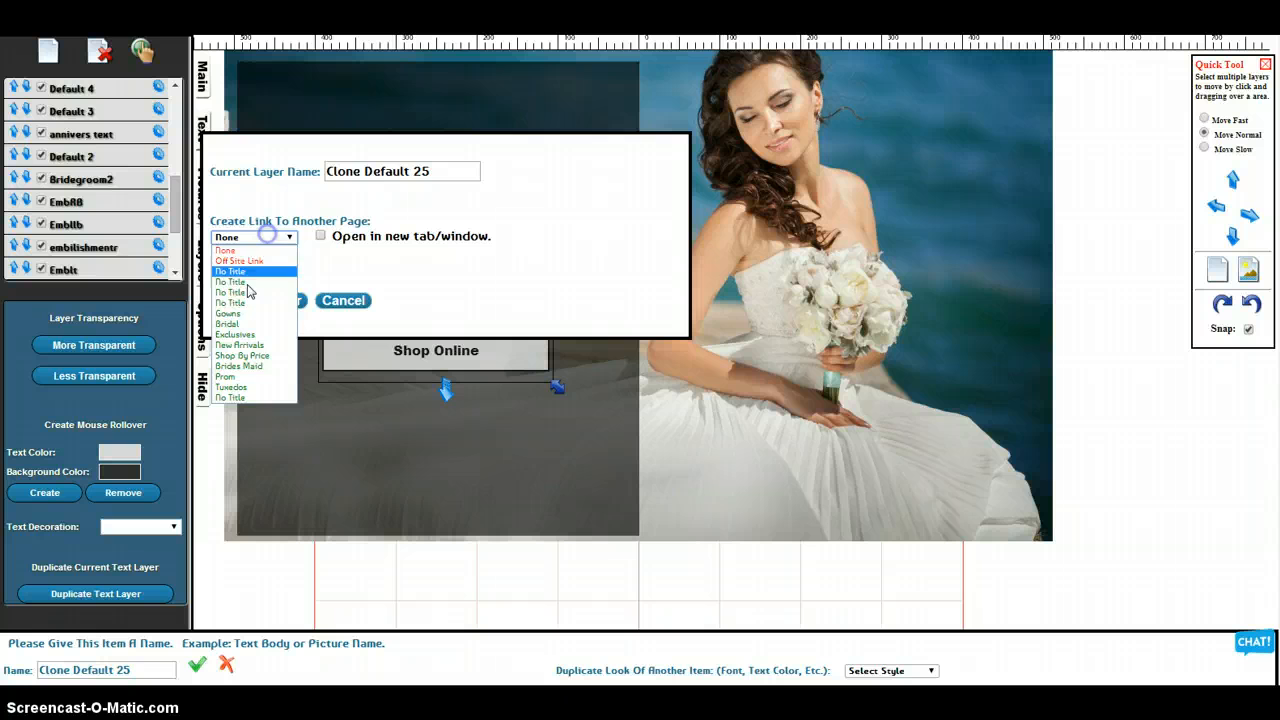
click(257, 356)
click(290, 310)
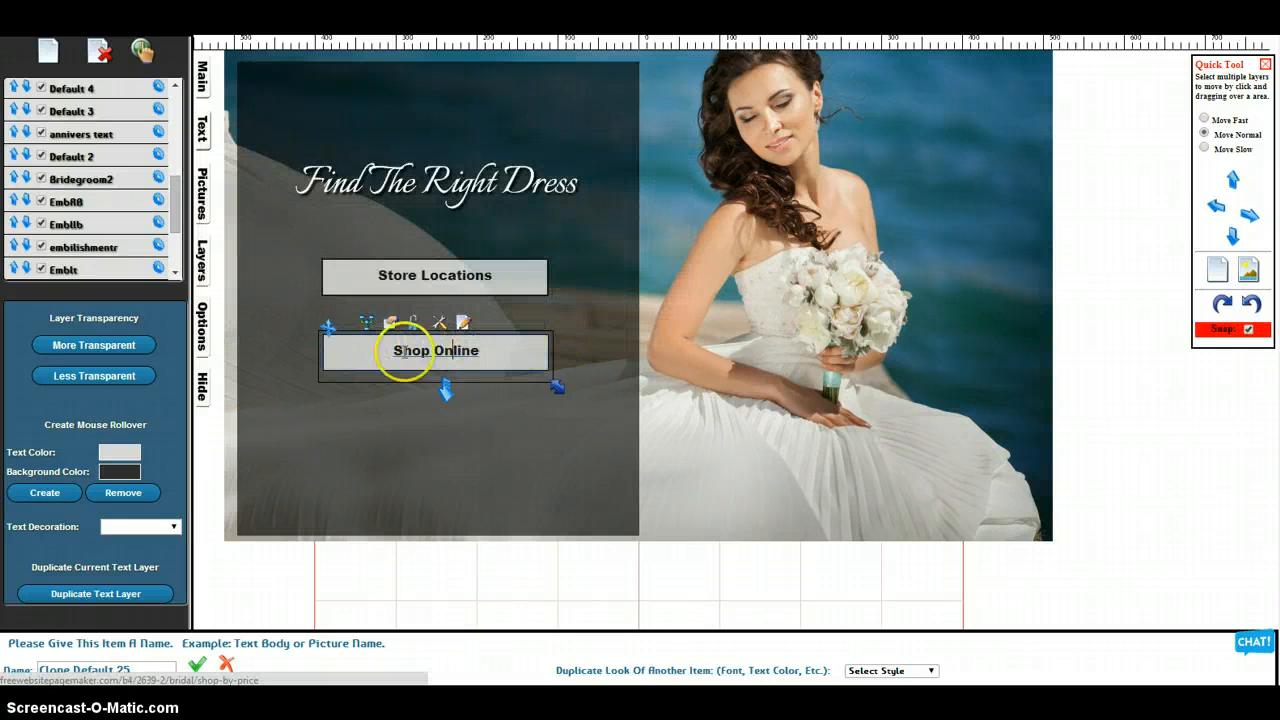
Set the Shop Online link's text decoration to None and deselect the box
click(150, 527)
click(146, 544)
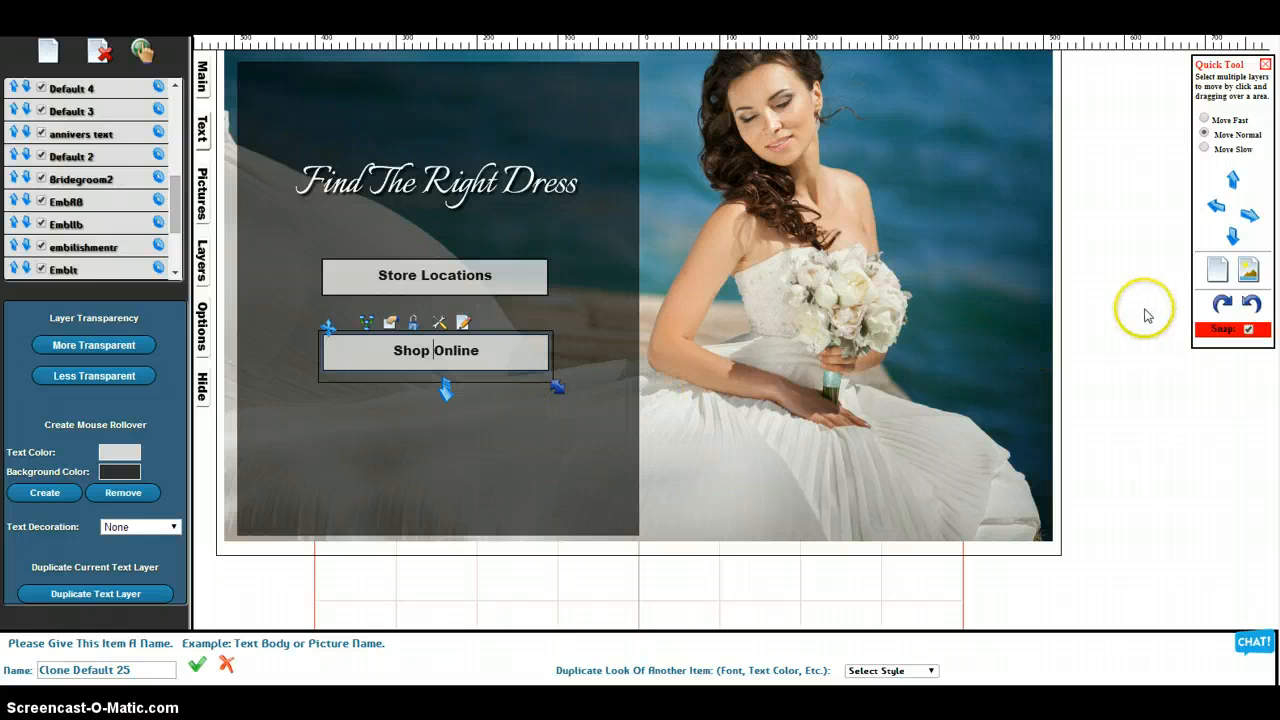
click(1155, 313)
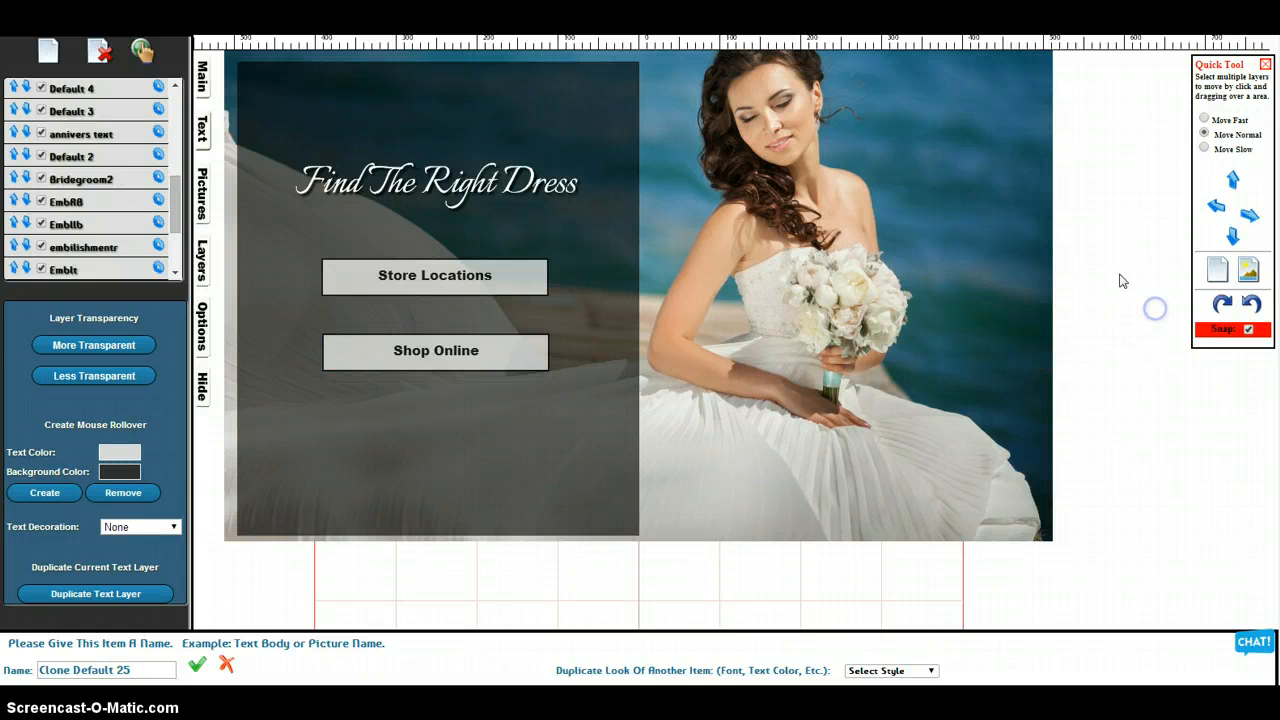
Insert the grey swirl background embellishment picture from the image library at Full 277 X 297
click(203, 124)
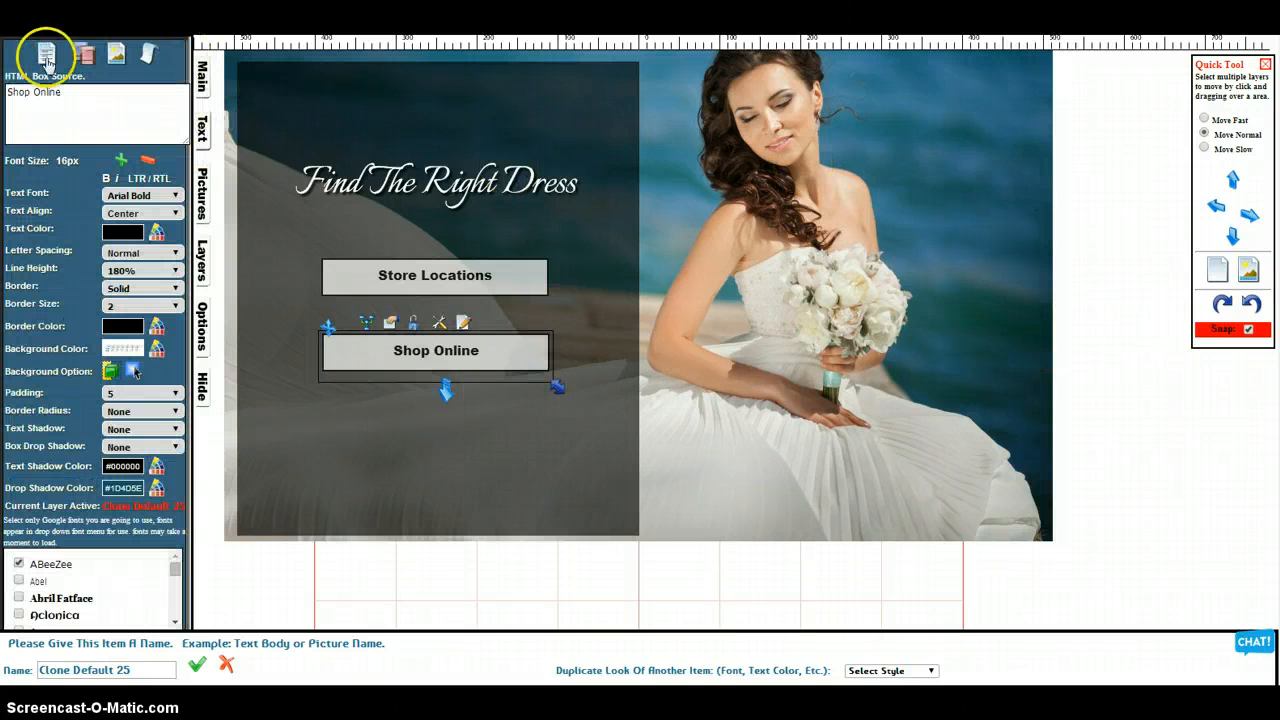
click(117, 57)
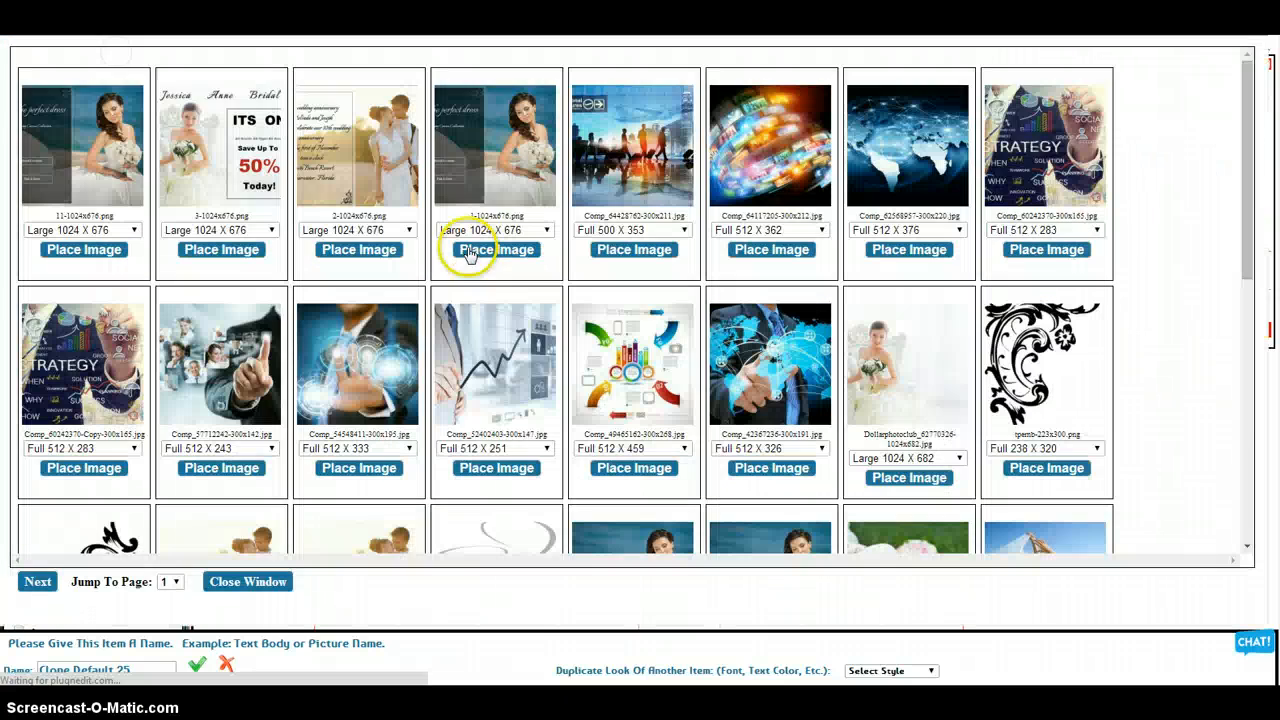
scroll(527, 350, down, 3)
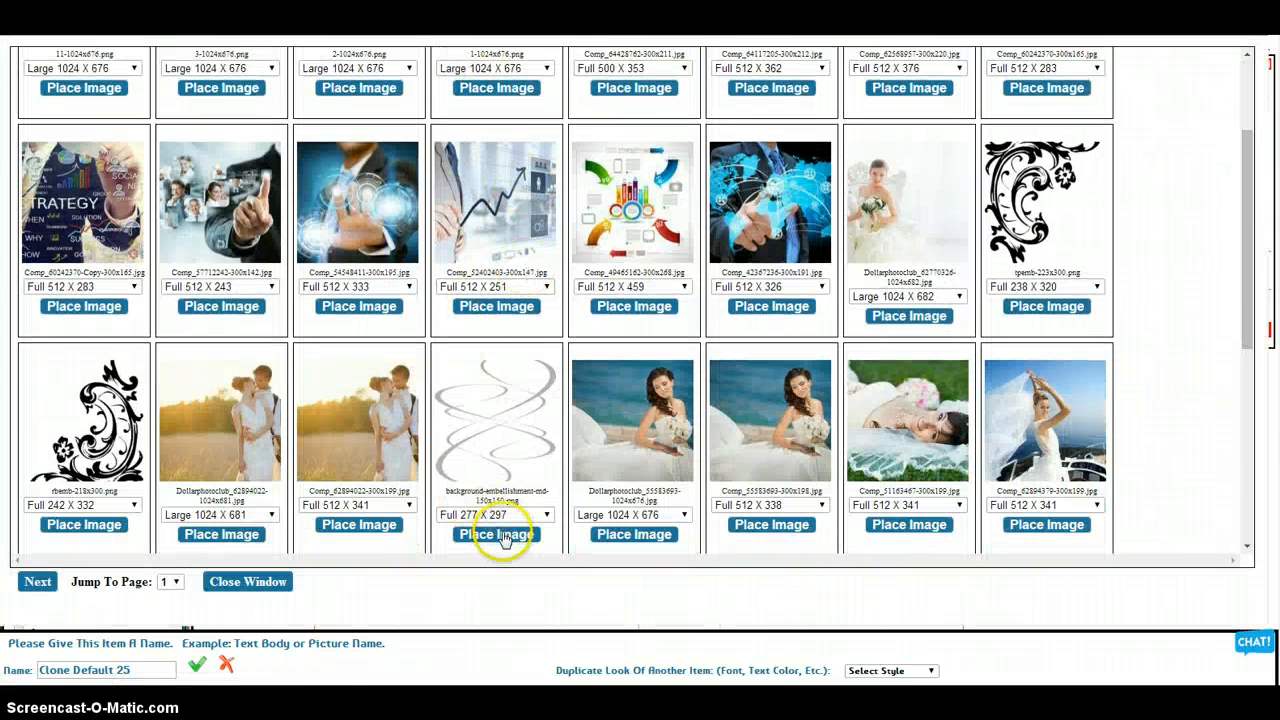
click(504, 536)
Shrink the swirl embellishment to a small ornament, place it in the dark panel's upper-left corner and deselect it
drag(573, 319, 561, 261)
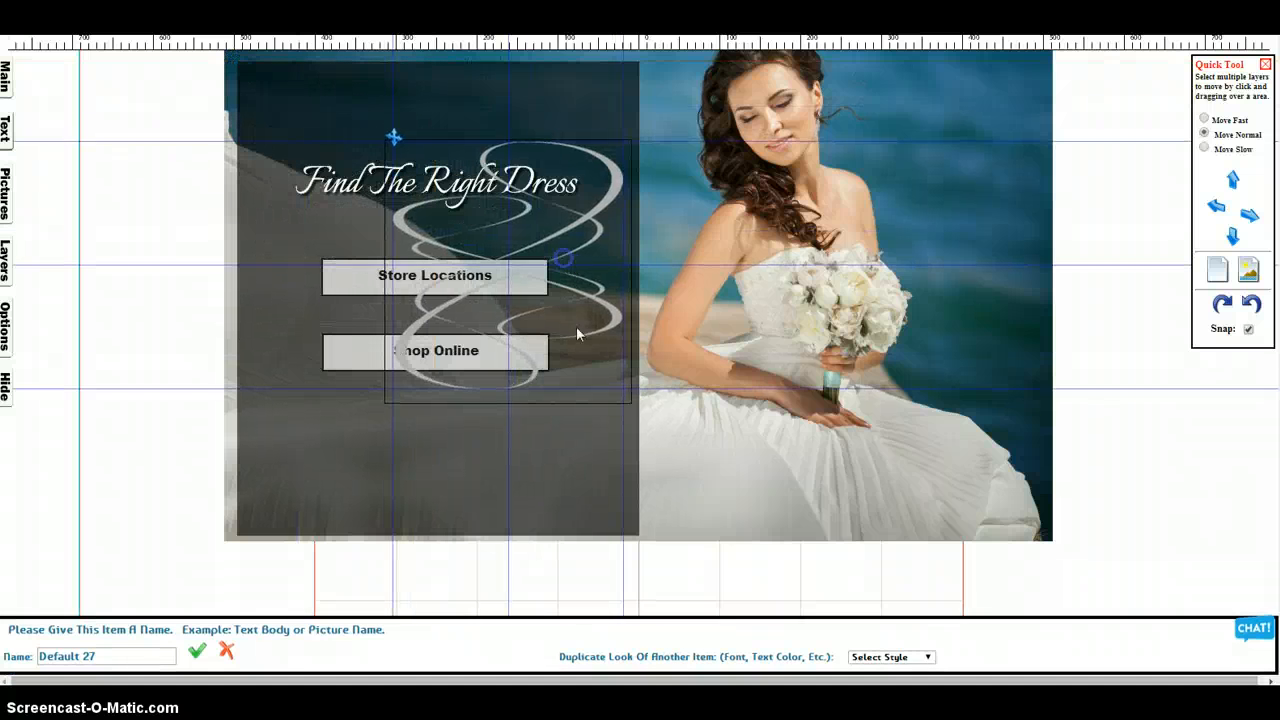
drag(632, 400, 460, 263)
drag(400, 170, 281, 95)
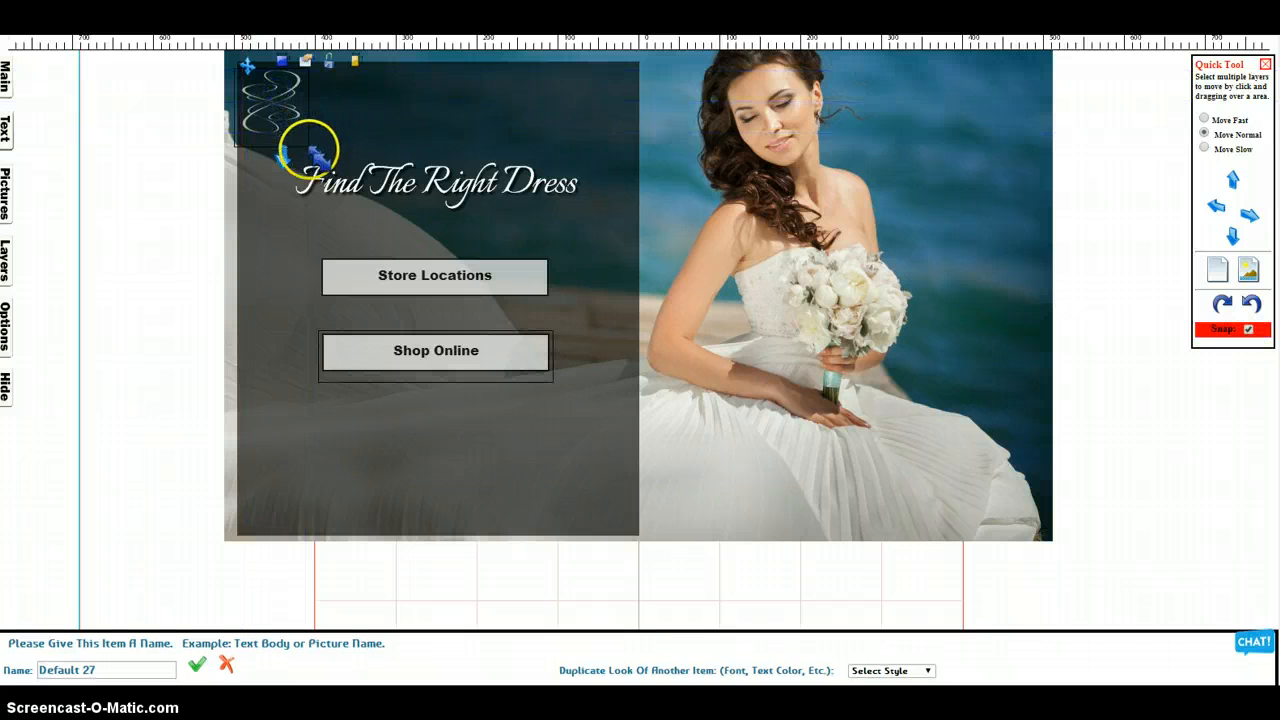
drag(314, 152, 290, 134)
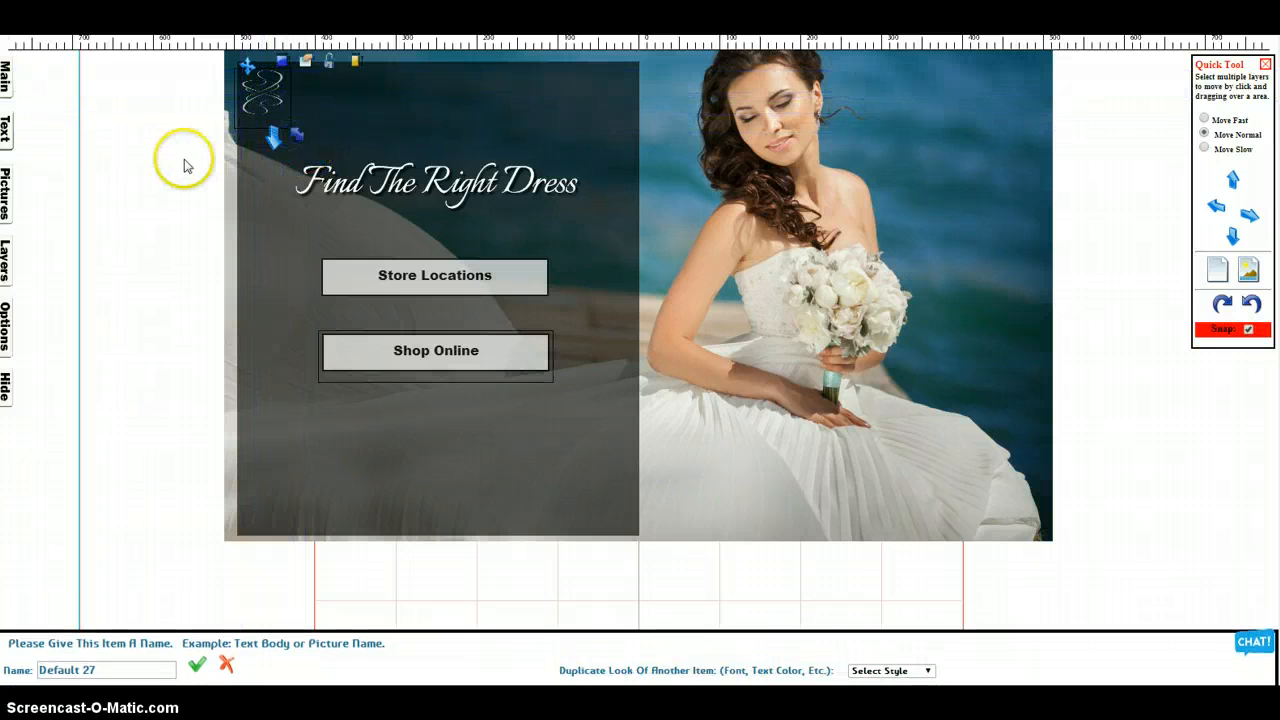
click(184, 165)
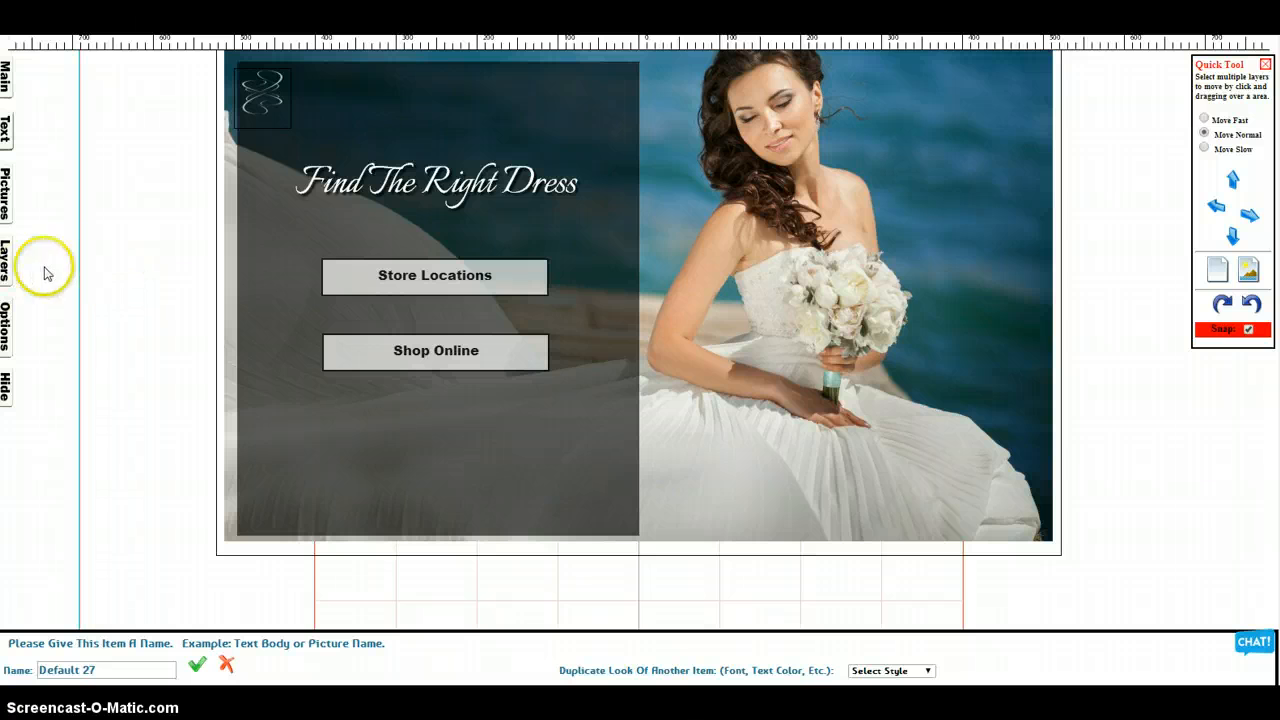
click(112, 255)
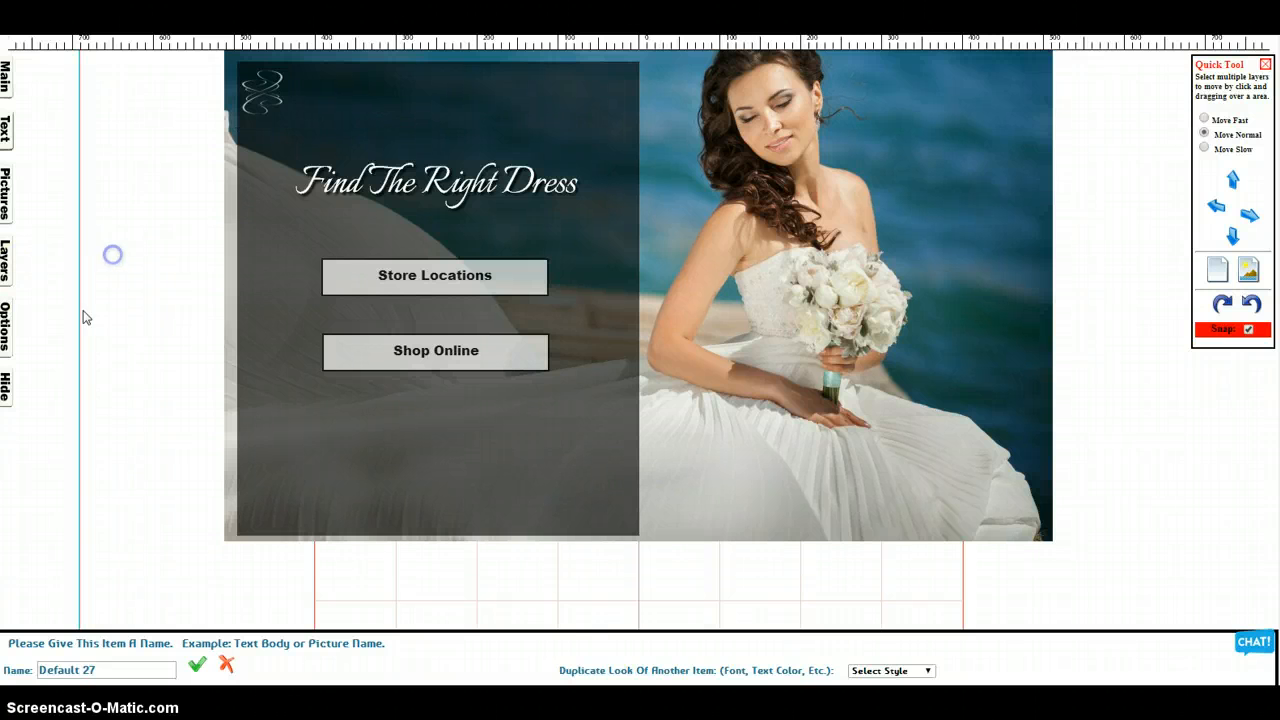
Give the "Find The Right Dress" heading box a solid border with size 4
click(266, 243)
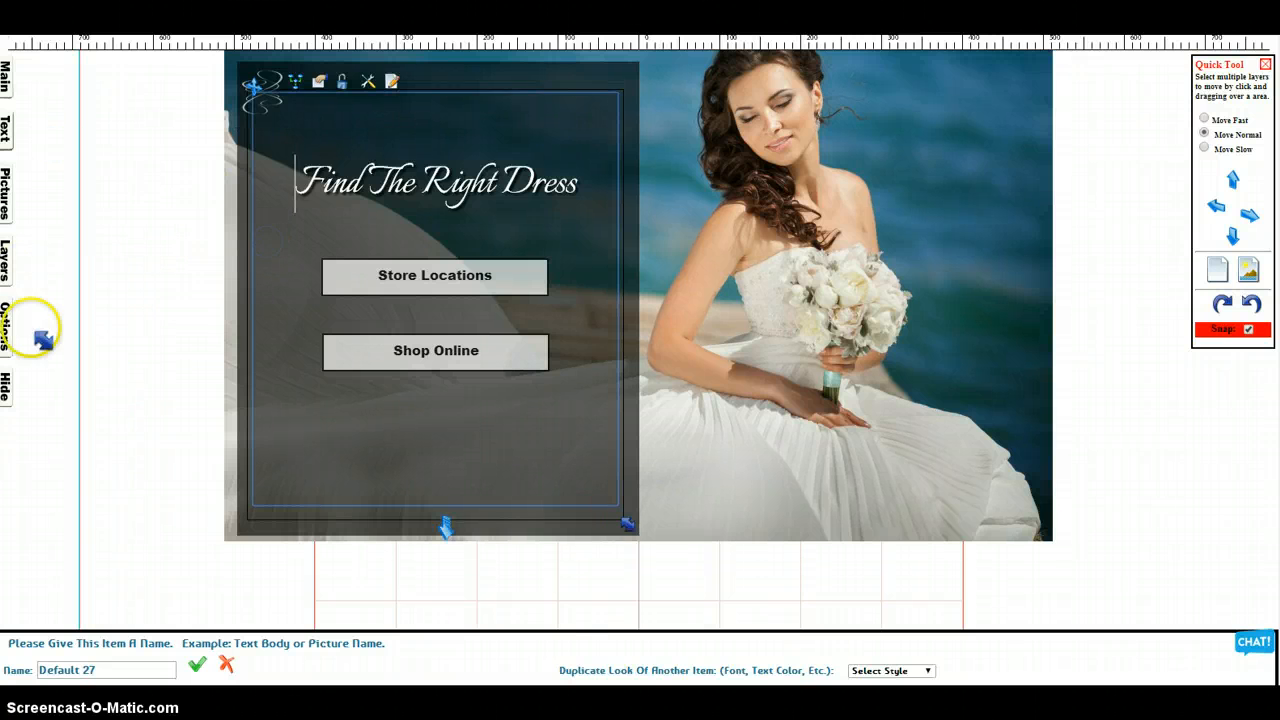
click(6, 128)
click(129, 236)
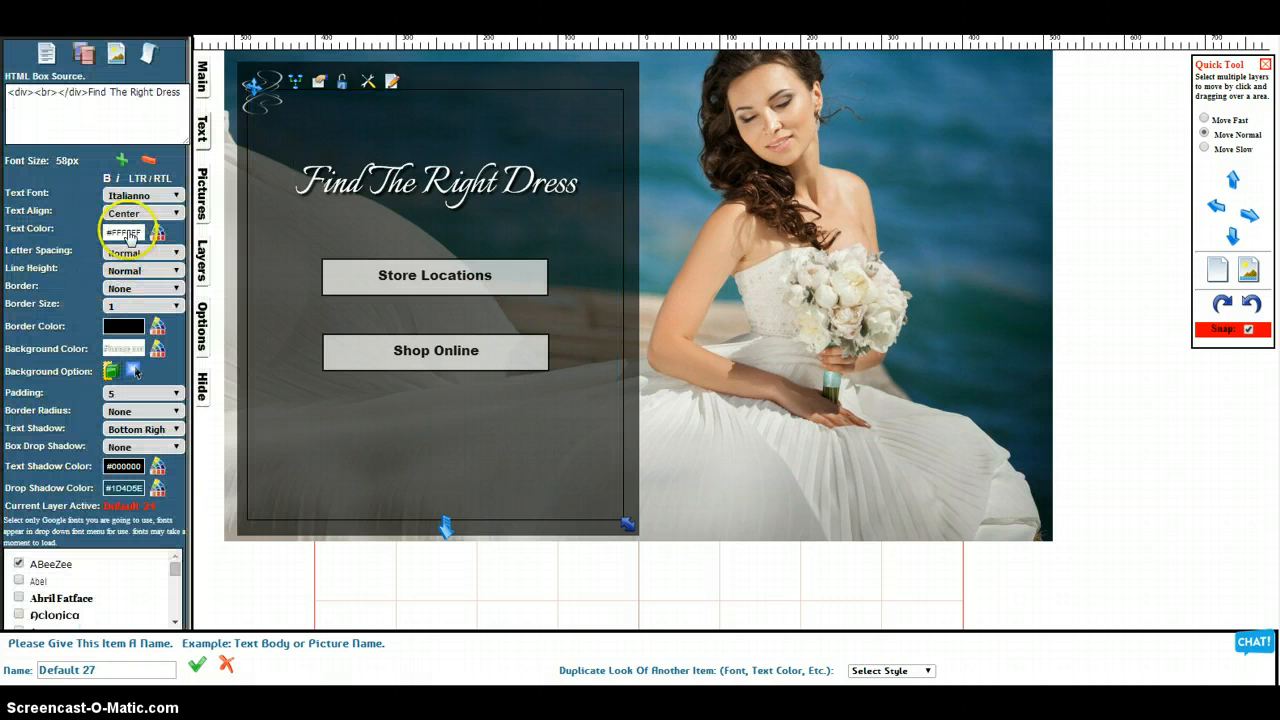
click(128, 286)
click(135, 326)
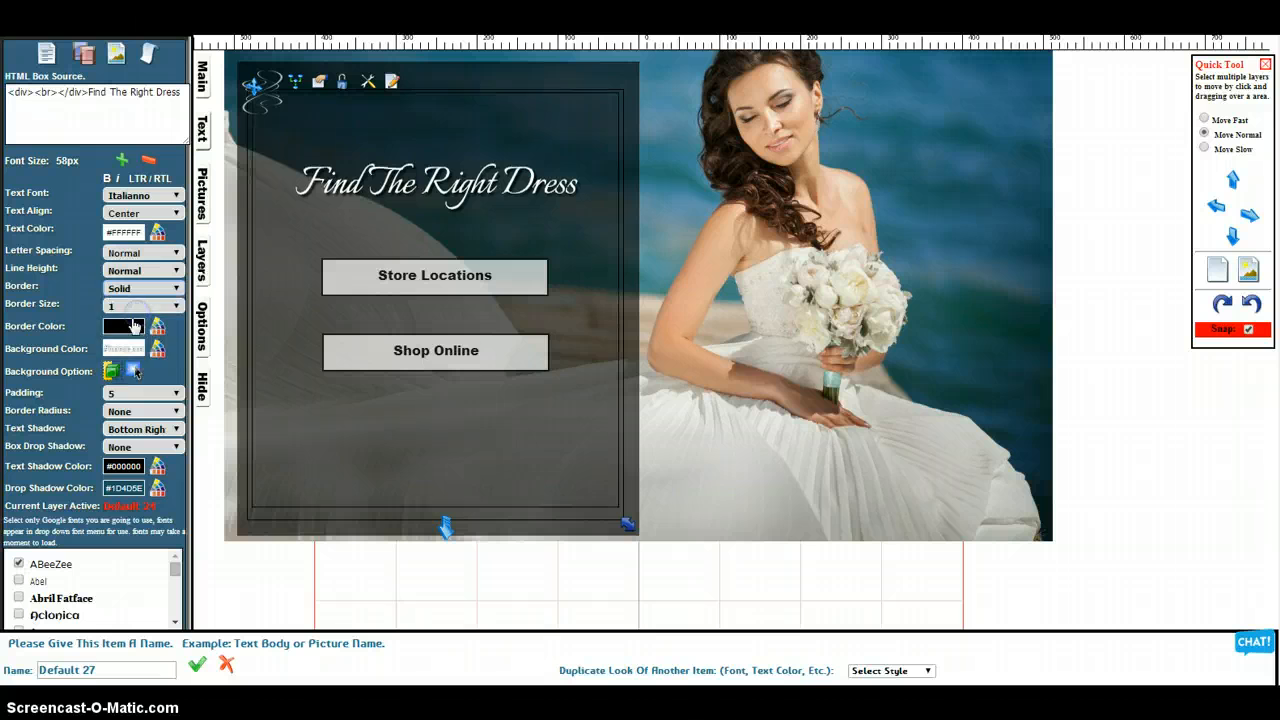
click(133, 306)
click(137, 342)
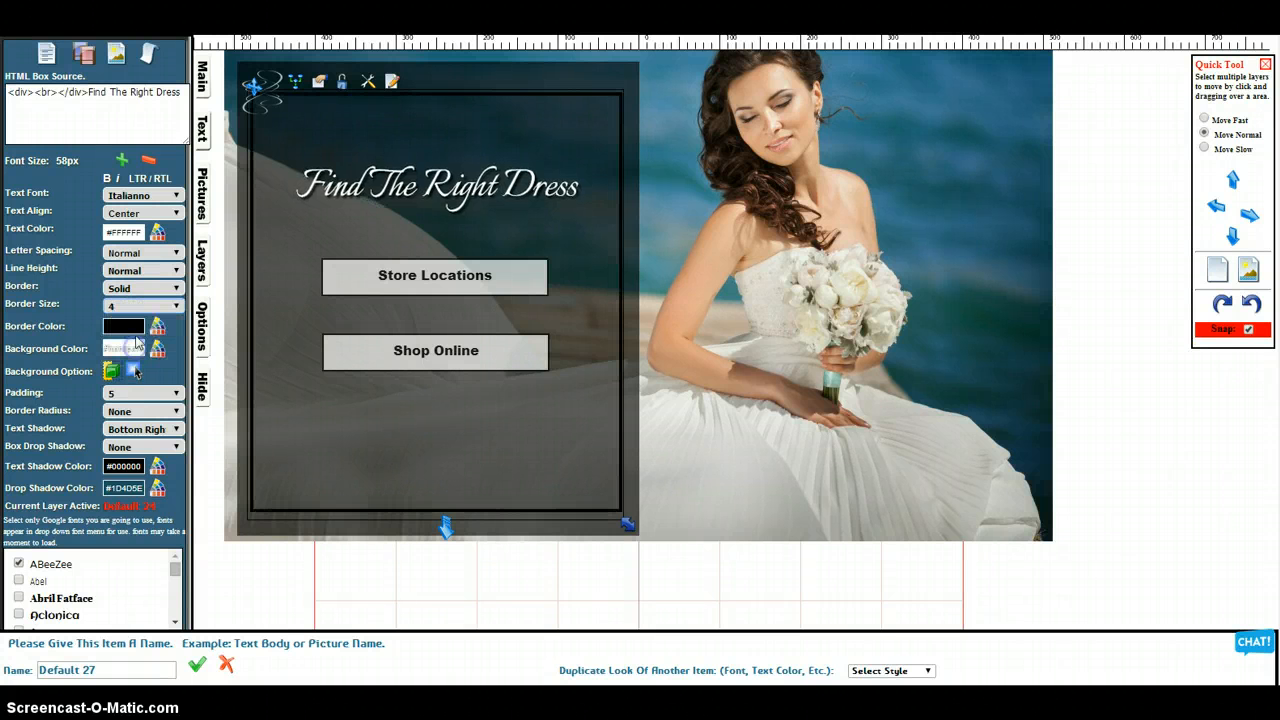
Set the heading box's border colour to light grey #B8B8B8 and deselect the box
click(135, 330)
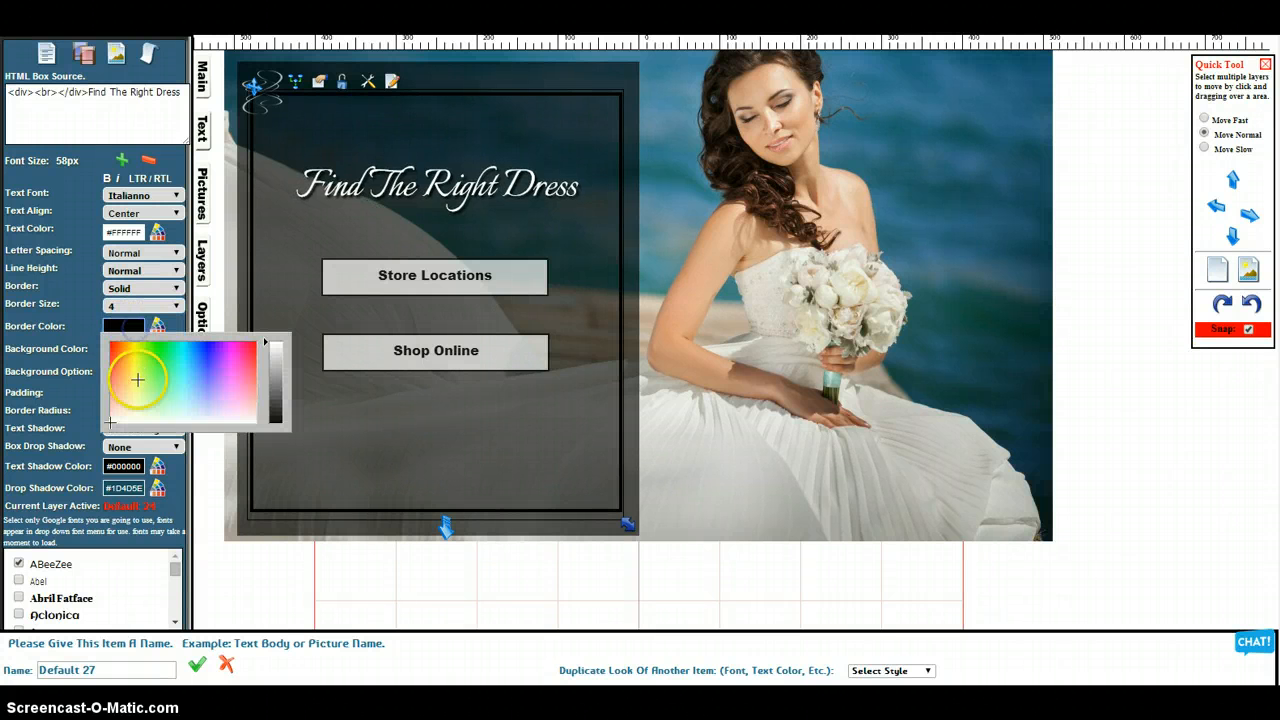
click(279, 350)
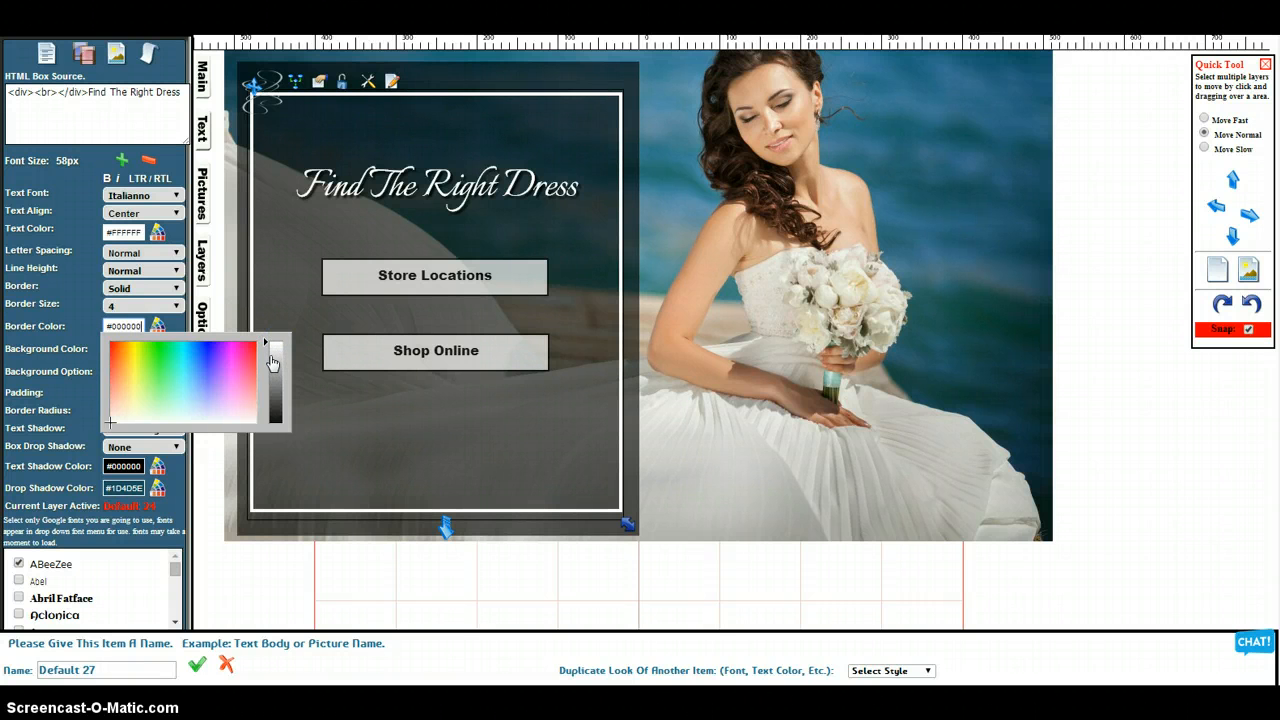
click(276, 358)
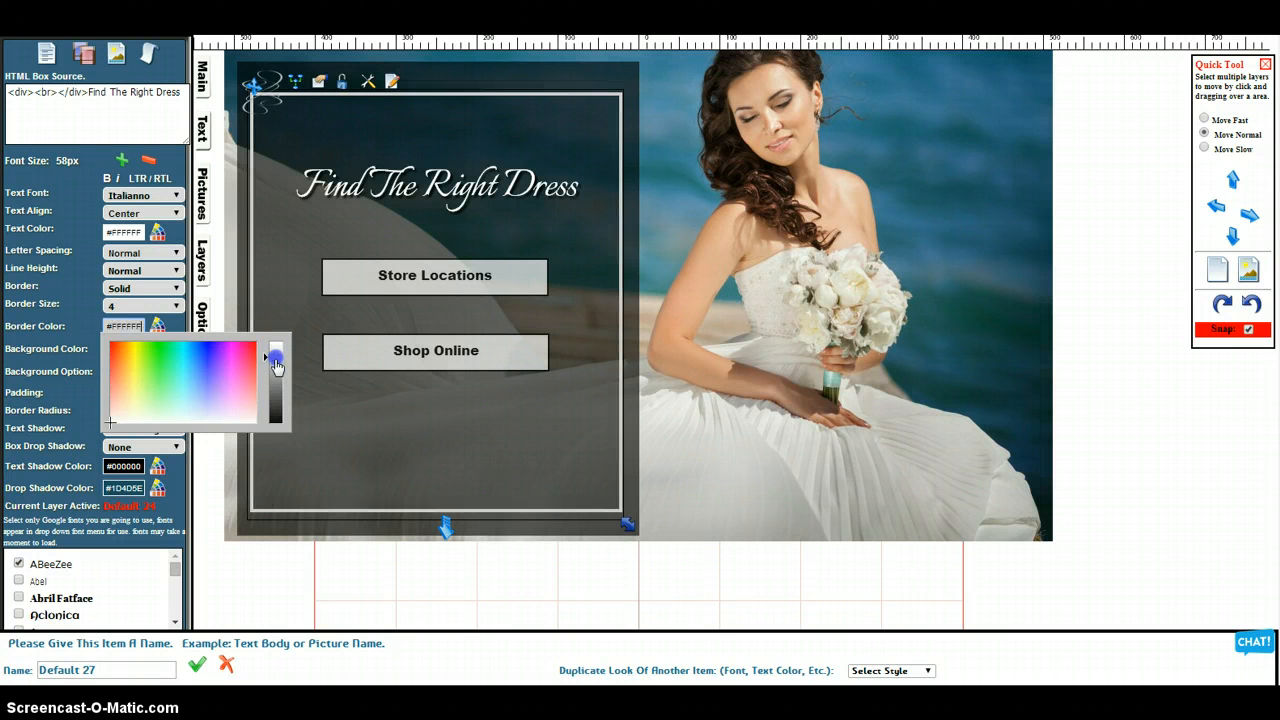
click(337, 590)
Move the swirl embellishment just inside the upper-left corner of the grey border and deselect it
click(277, 97)
drag(277, 97, 275, 117)
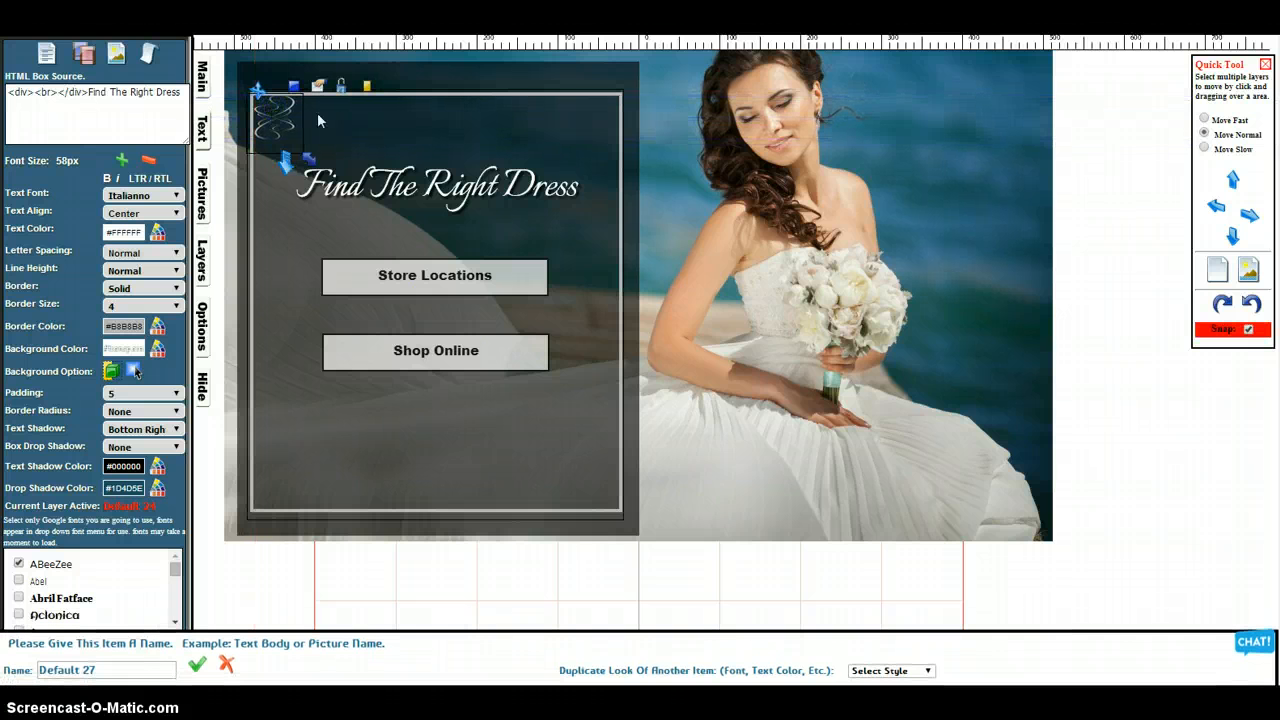
click(376, 573)
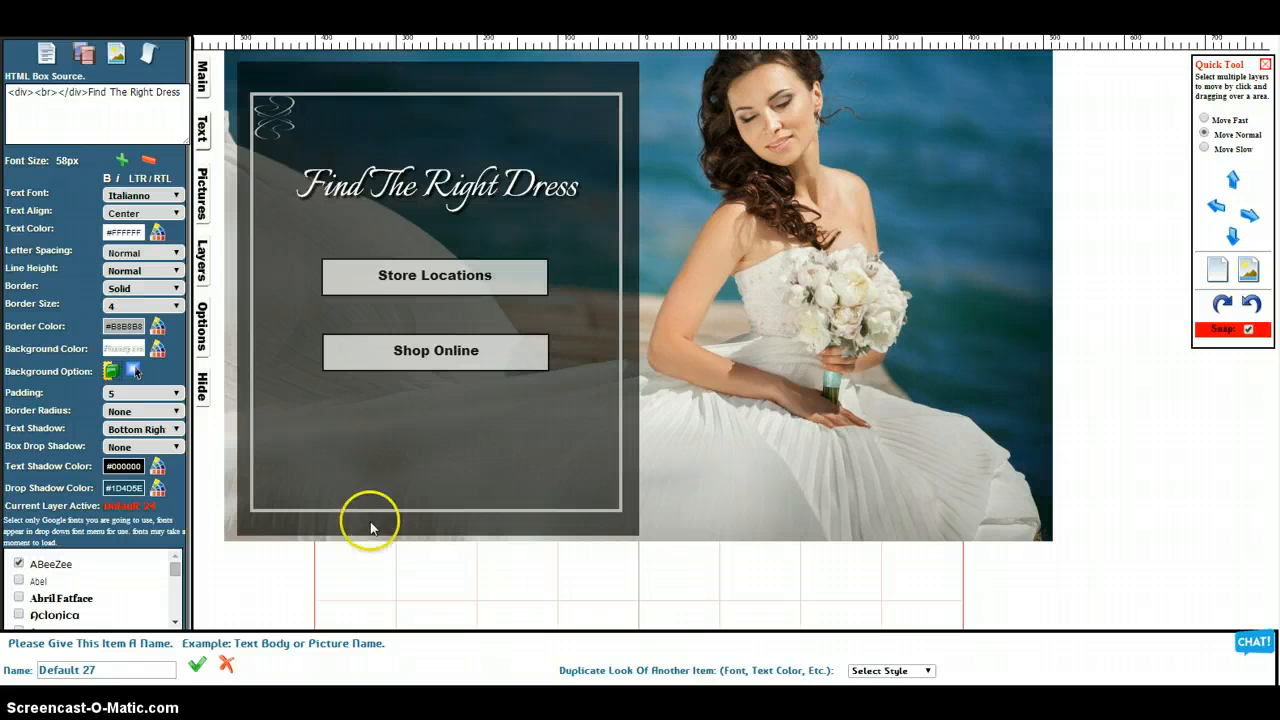
Move the heading box up and enlarge it to nearly fill the dark panel, realigning the embellishment inside its upper-left corner
click(373, 103)
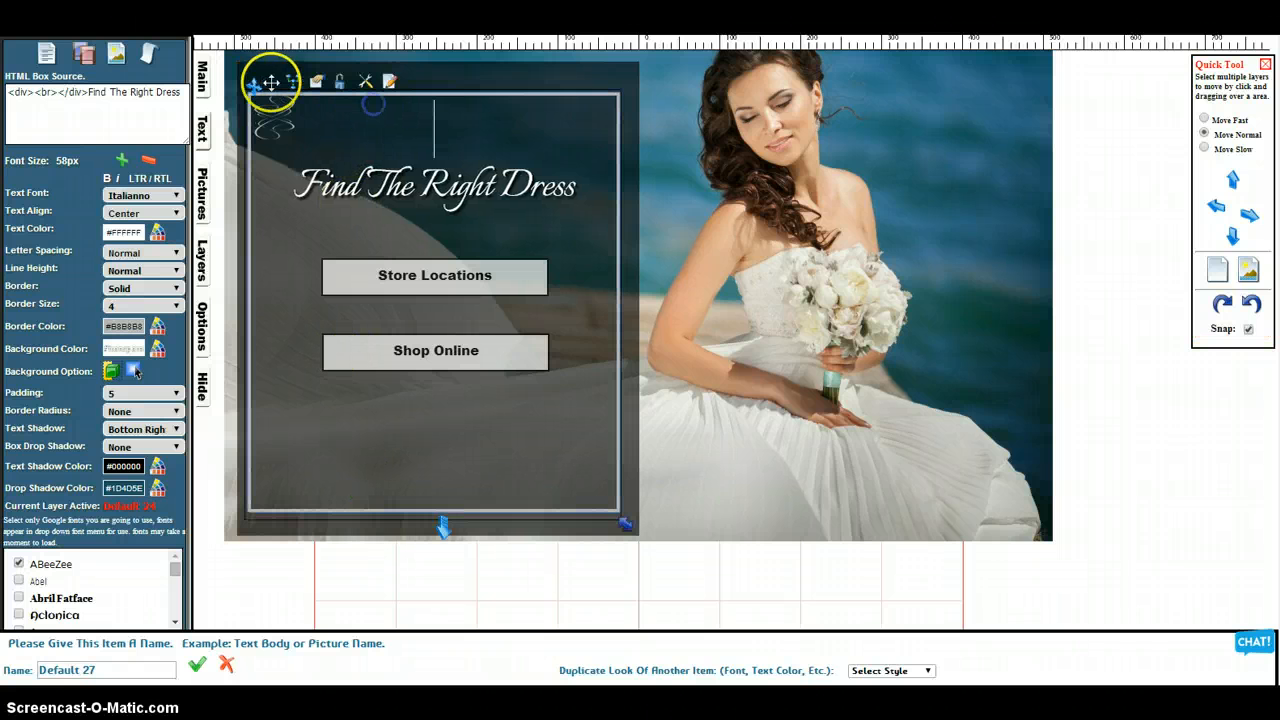
mouse_move(270, 83)
mouse_down()
mouse_move(253, 86)
mouse_move(254, 66)
mouse_up()
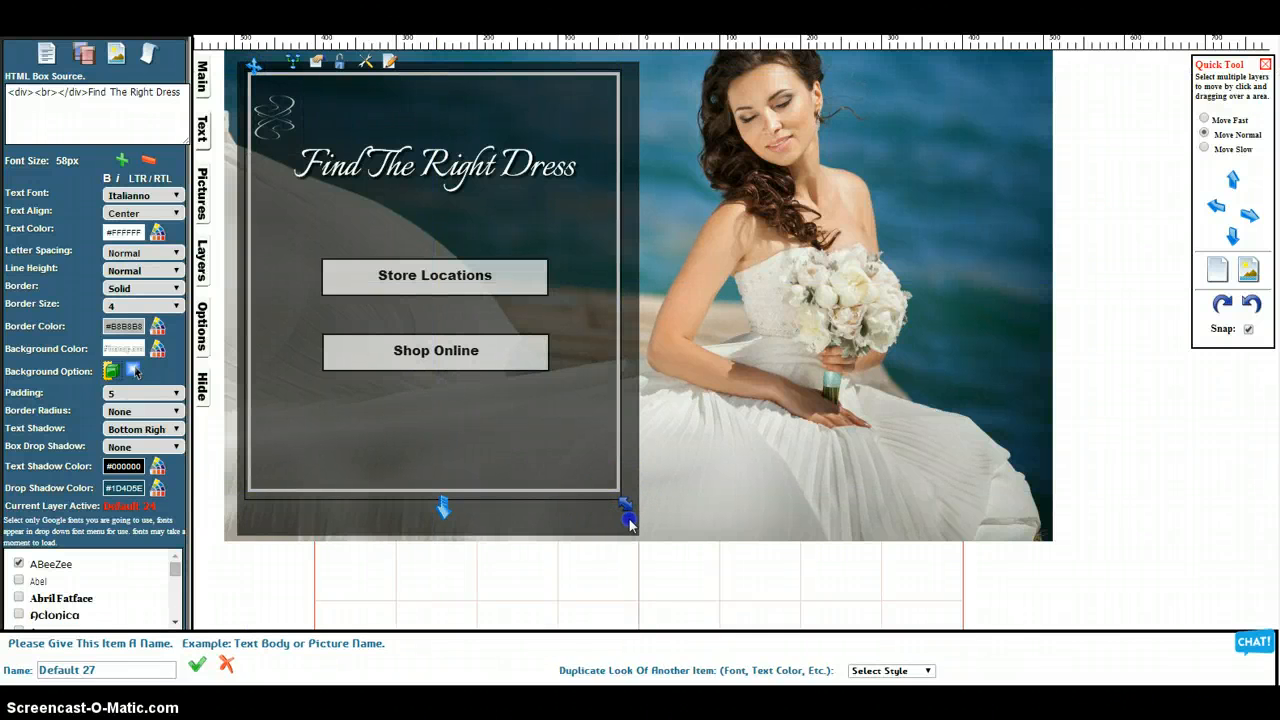
drag(629, 520, 631, 535)
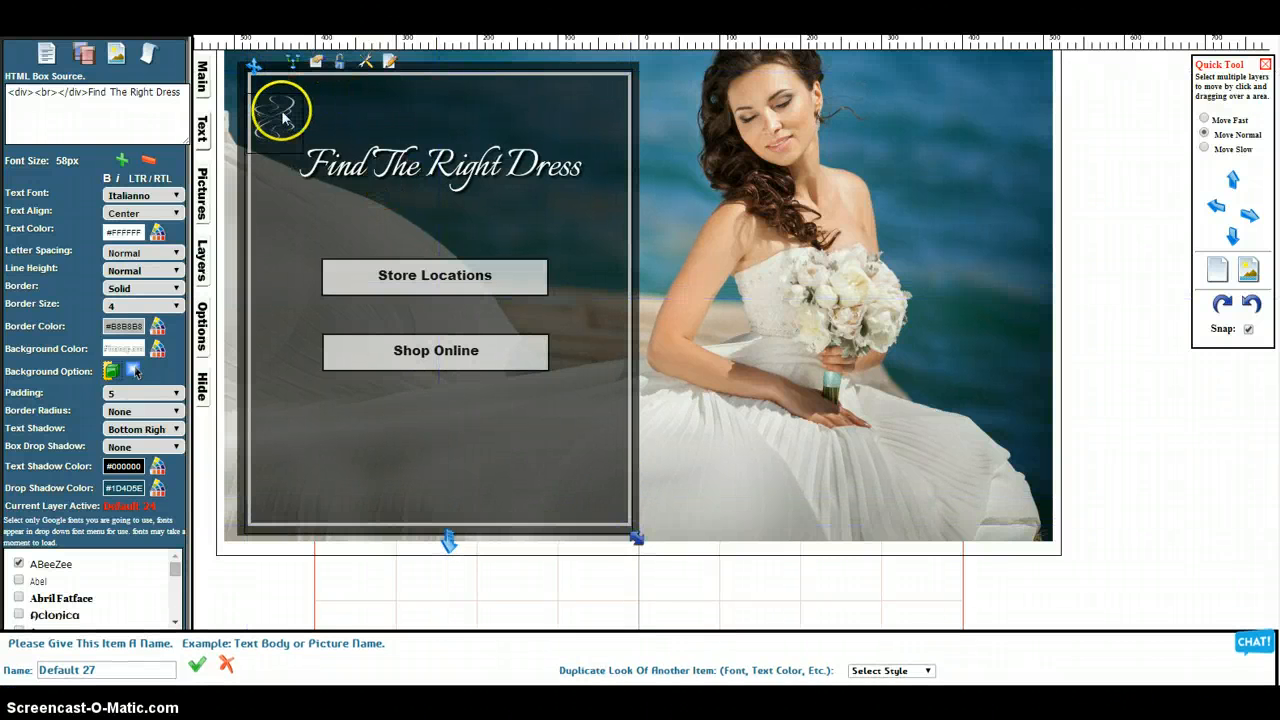
drag(283, 117, 281, 97)
click(498, 602)
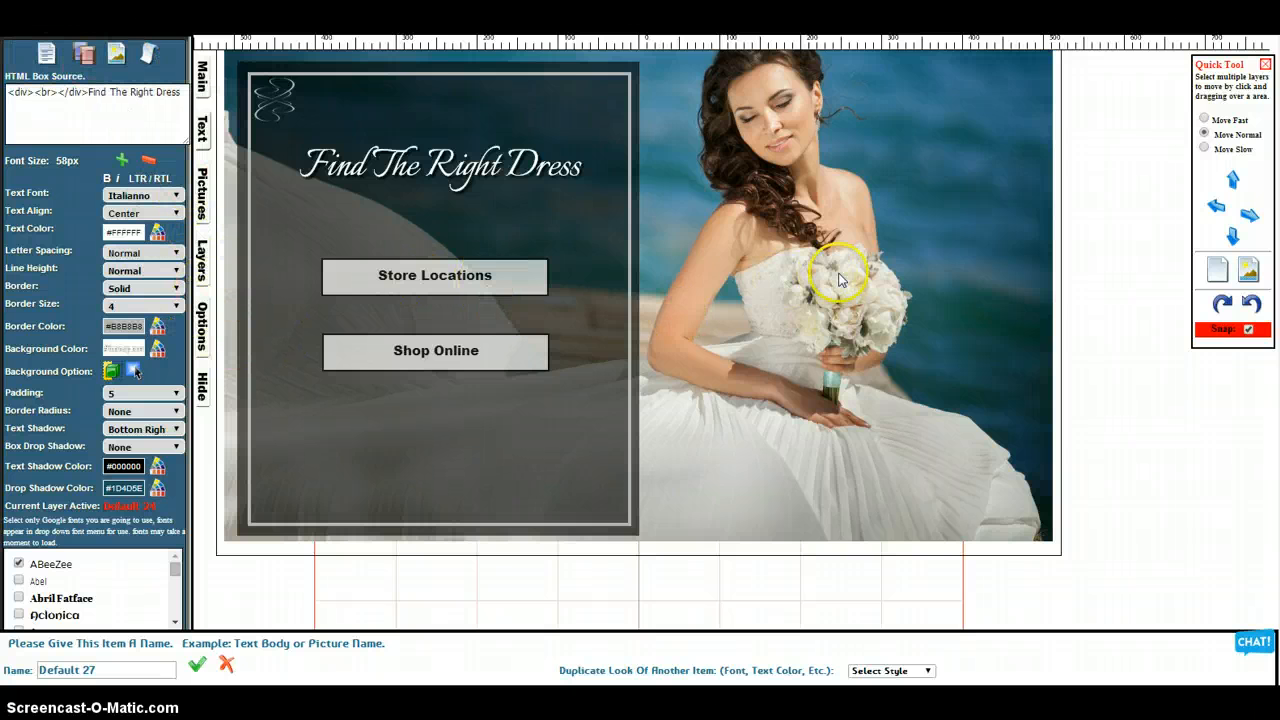
Round the corners of the heading box's border with a radius of 10 and deselect the box
click(501, 457)
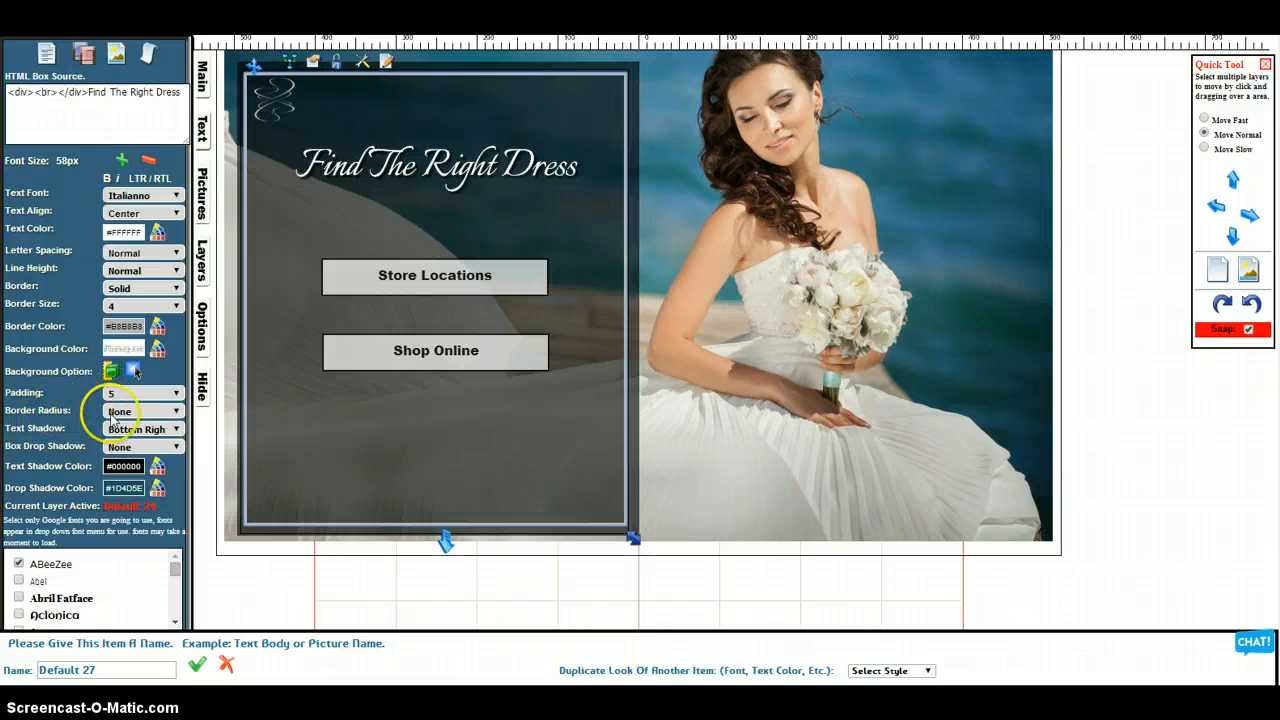
click(127, 411)
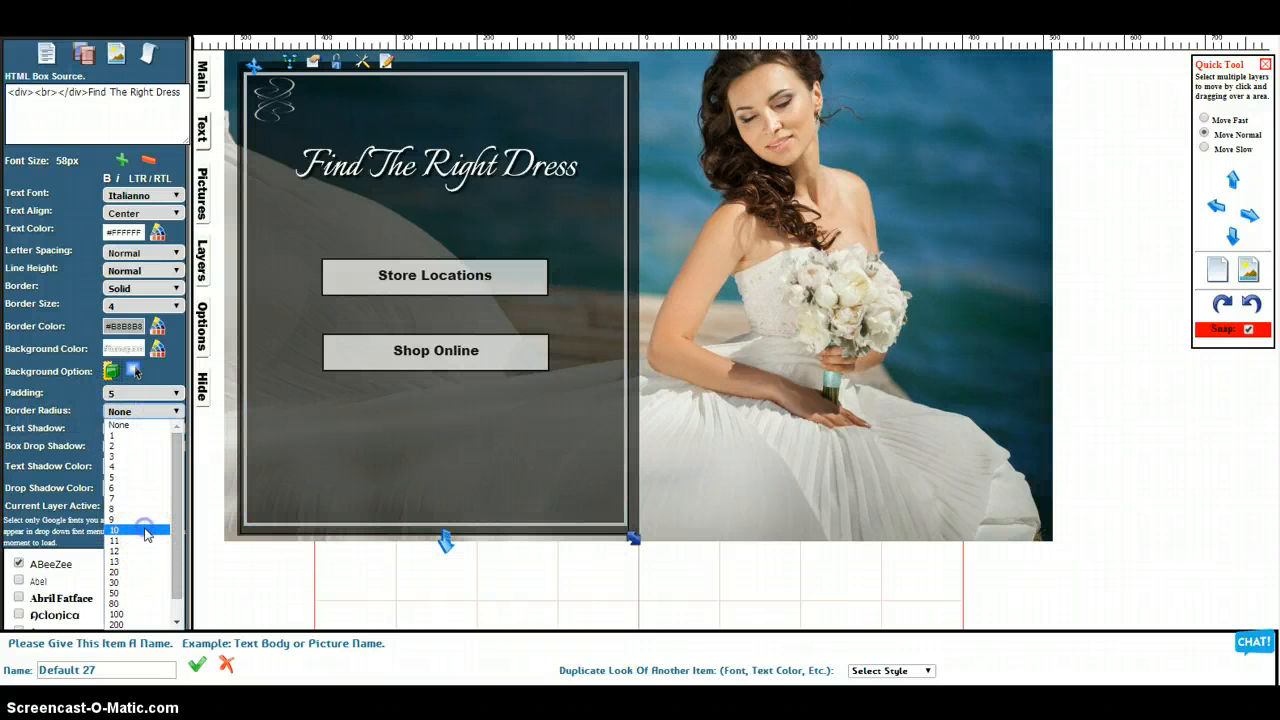
click(146, 528)
click(282, 598)
click(320, 492)
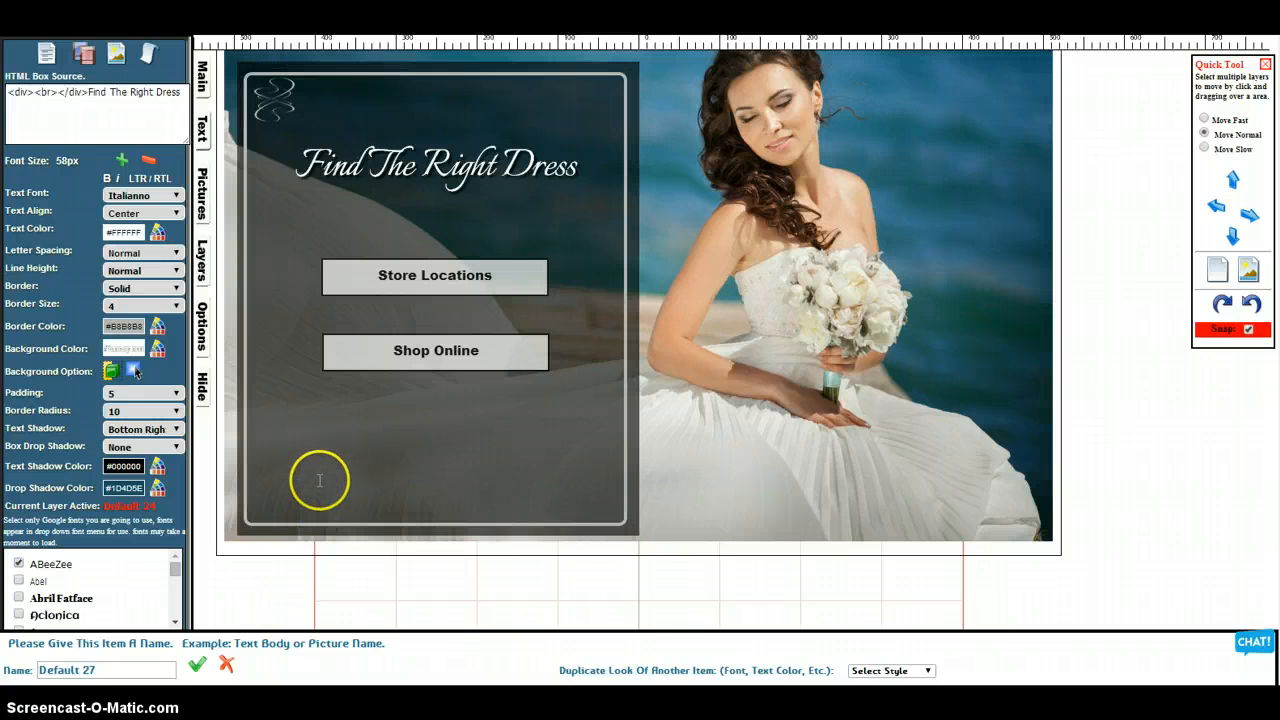
Add a new text box, clear its placeholder text and move it over the bride's photo
click(106, 170)
click(46, 52)
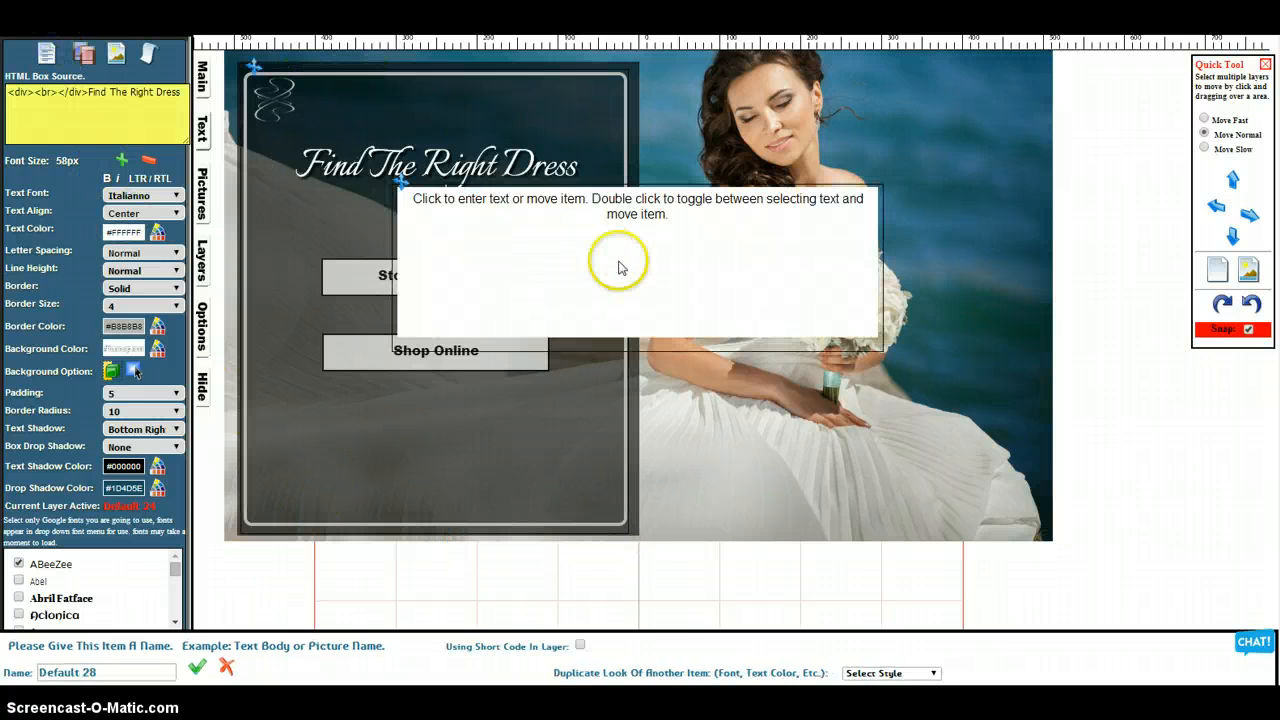
click(620, 263)
drag(664, 254, 892, 222)
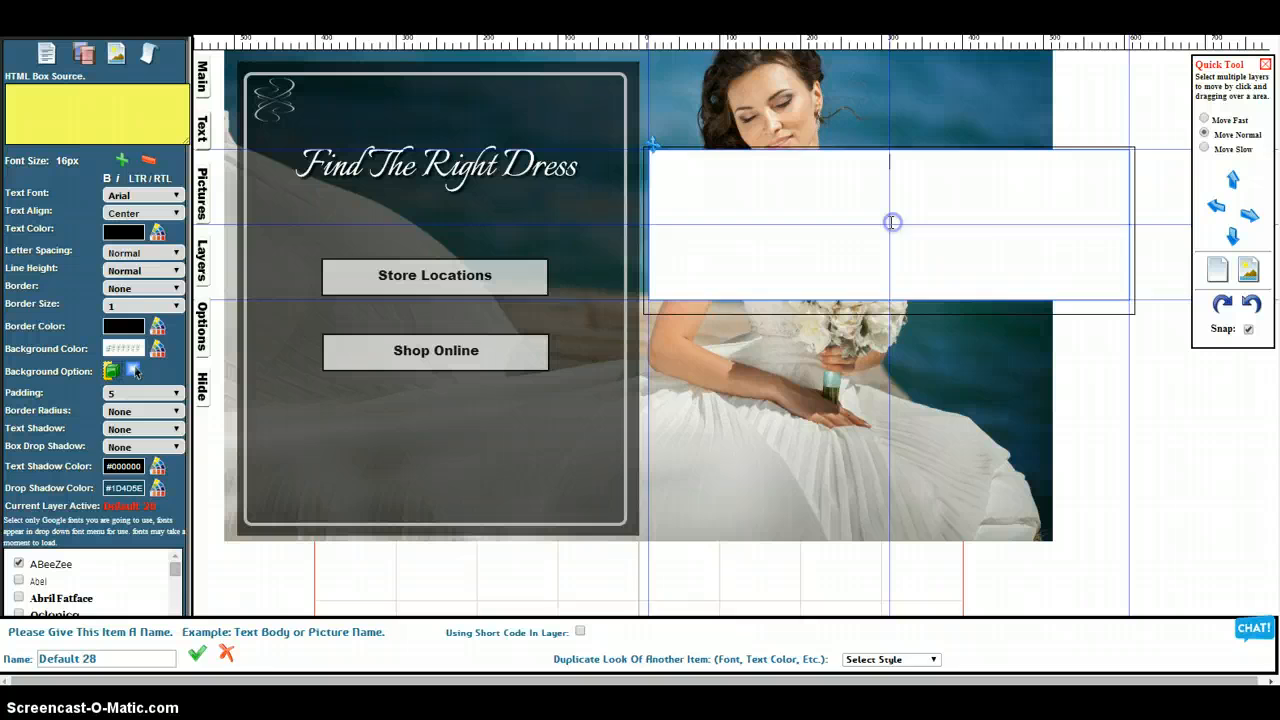
Turn the empty box into a circle with border radius 500 and a narrower shape, placed in the photo's upper-right corner
click(135, 413)
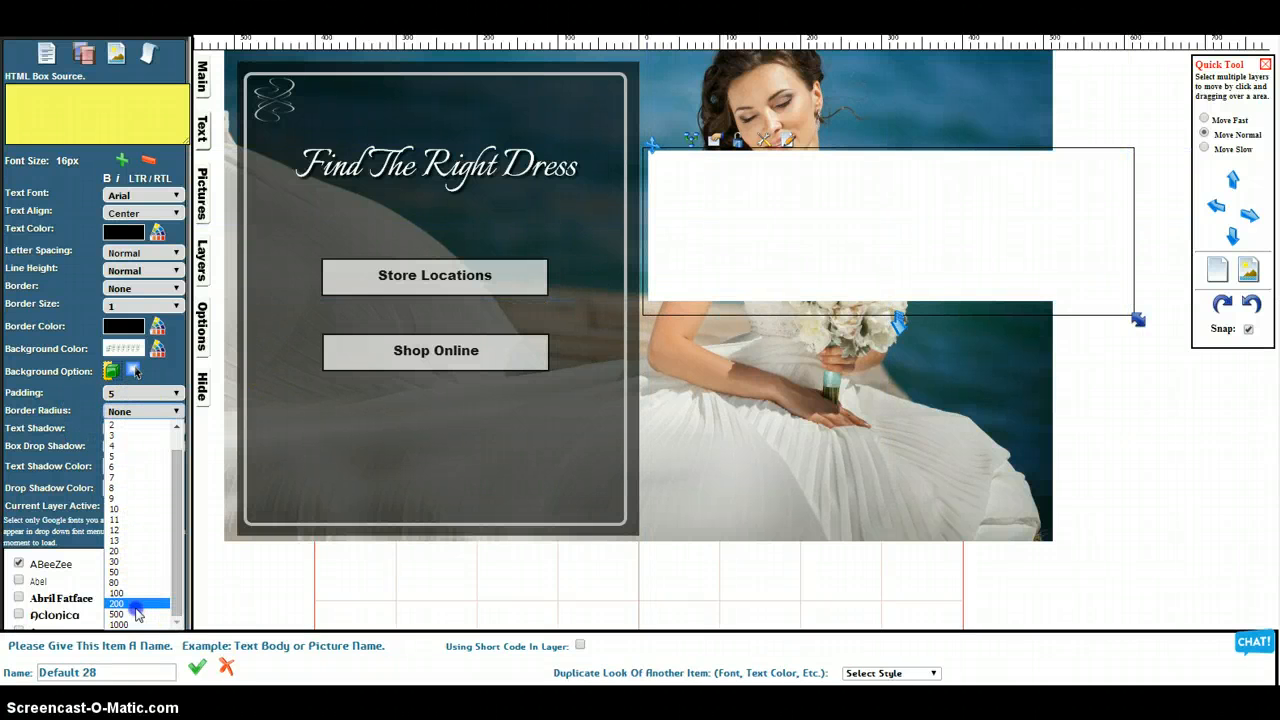
click(136, 614)
drag(1136, 320, 831, 340)
drag(757, 249, 974, 151)
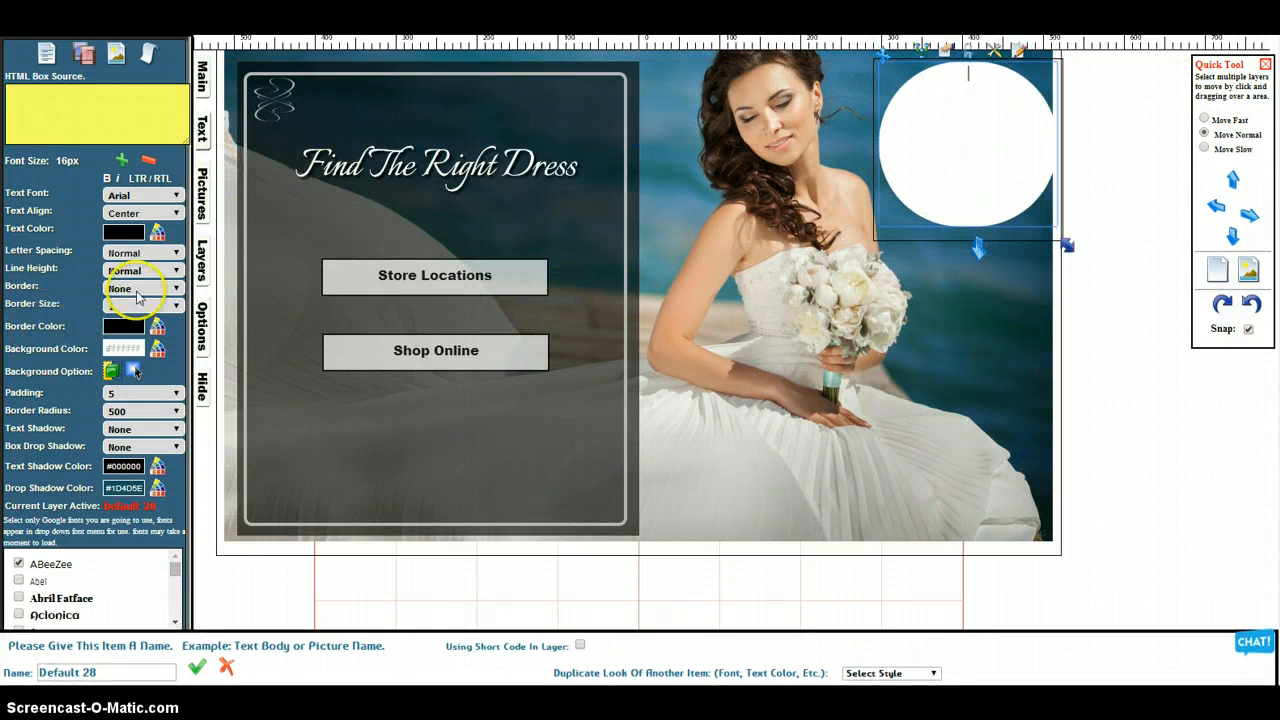
Make the white circle semi-transparent and nudge it slightly left so it fits inside the photo's edge
click(54, 60)
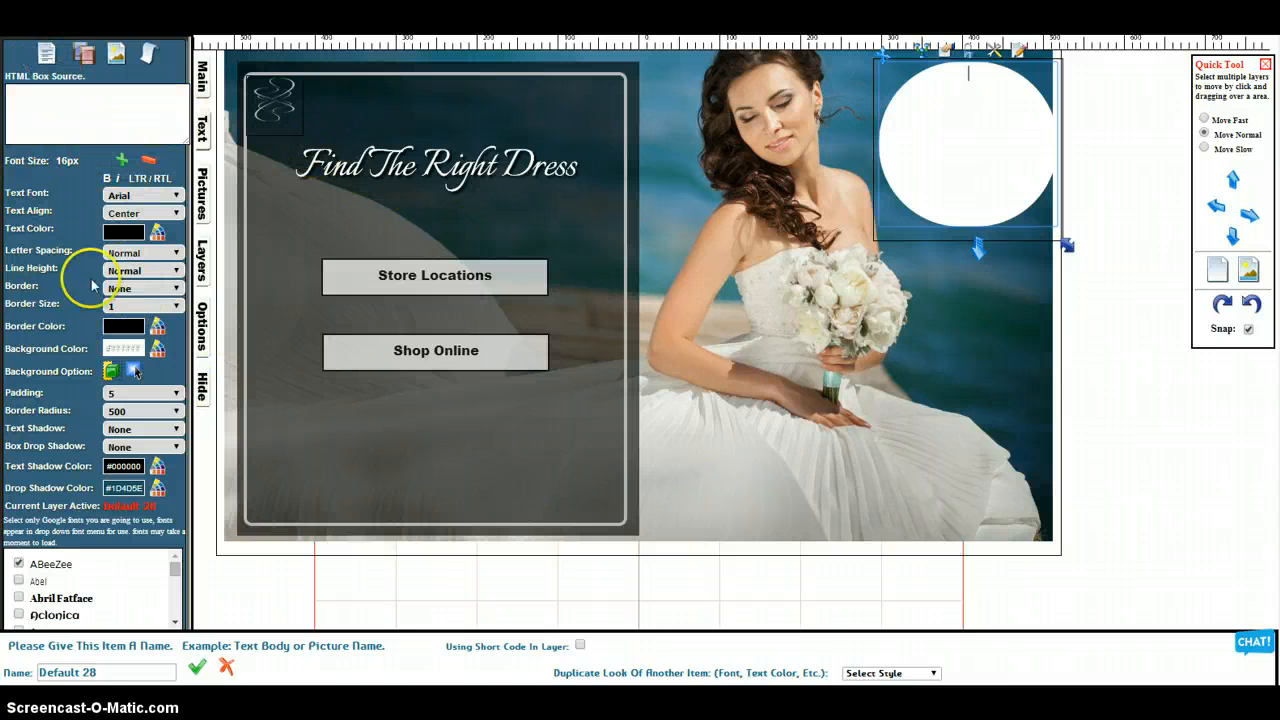
click(203, 136)
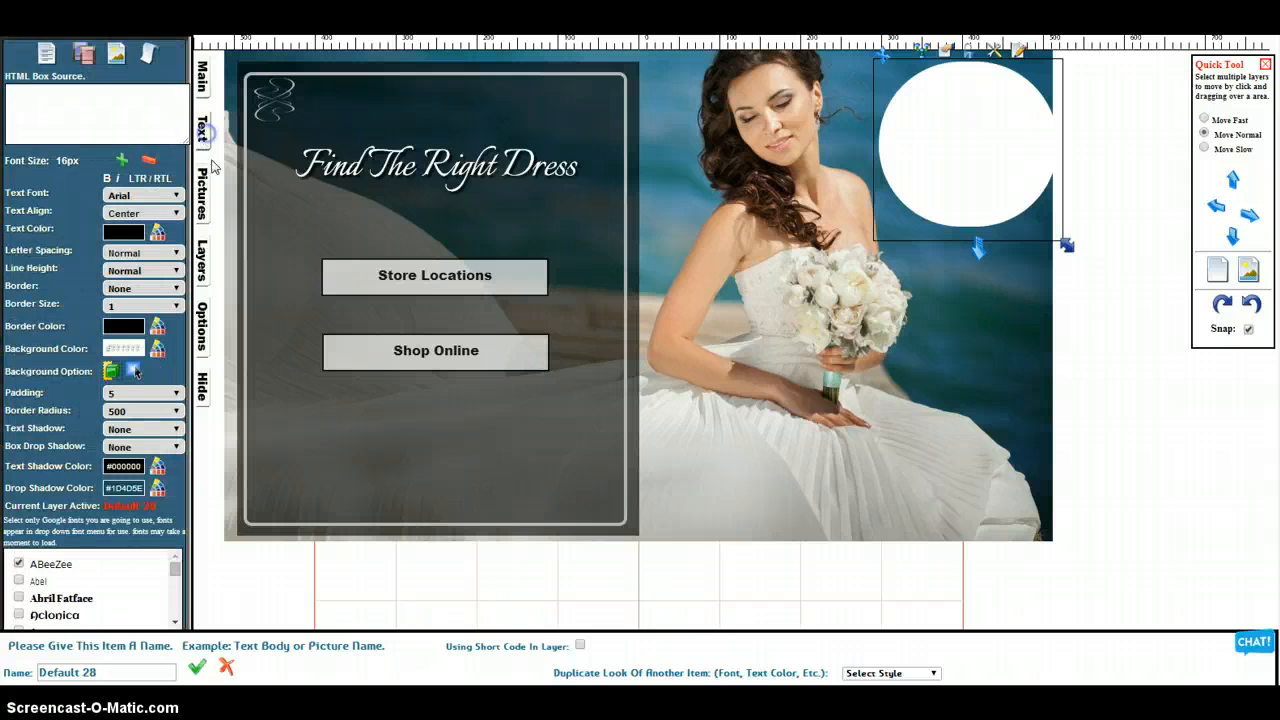
click(203, 258)
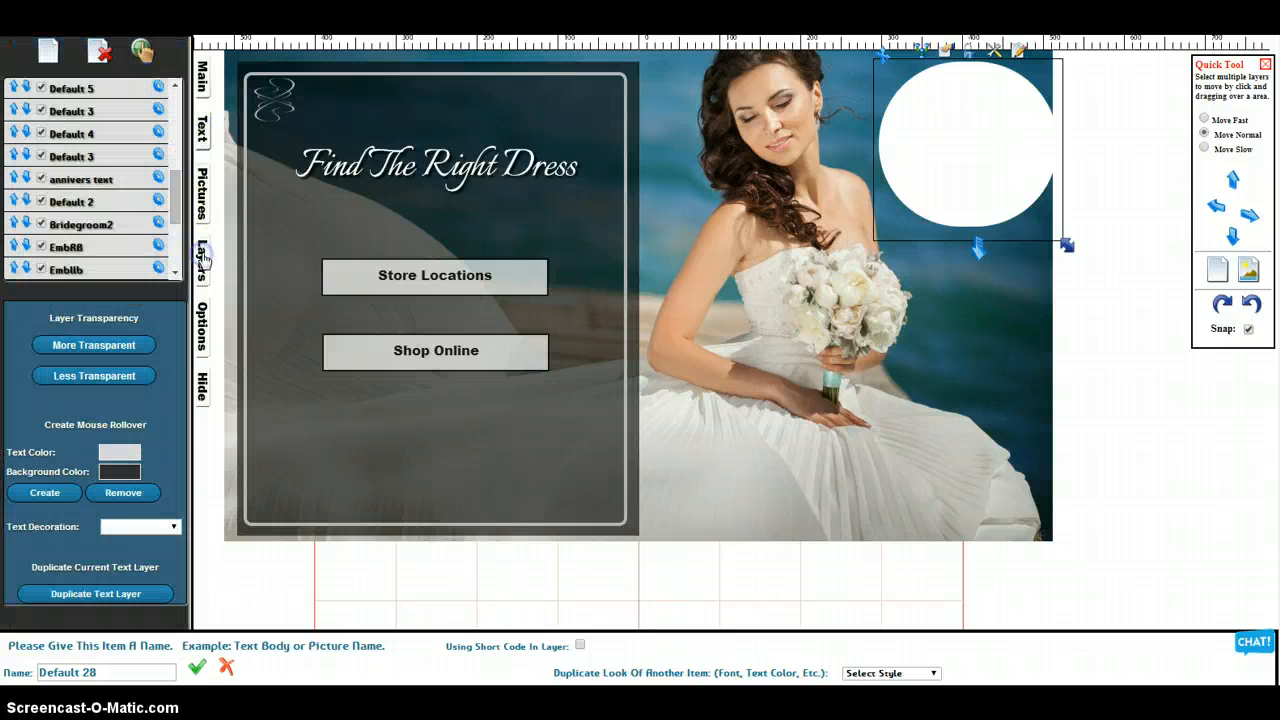
click(92, 345)
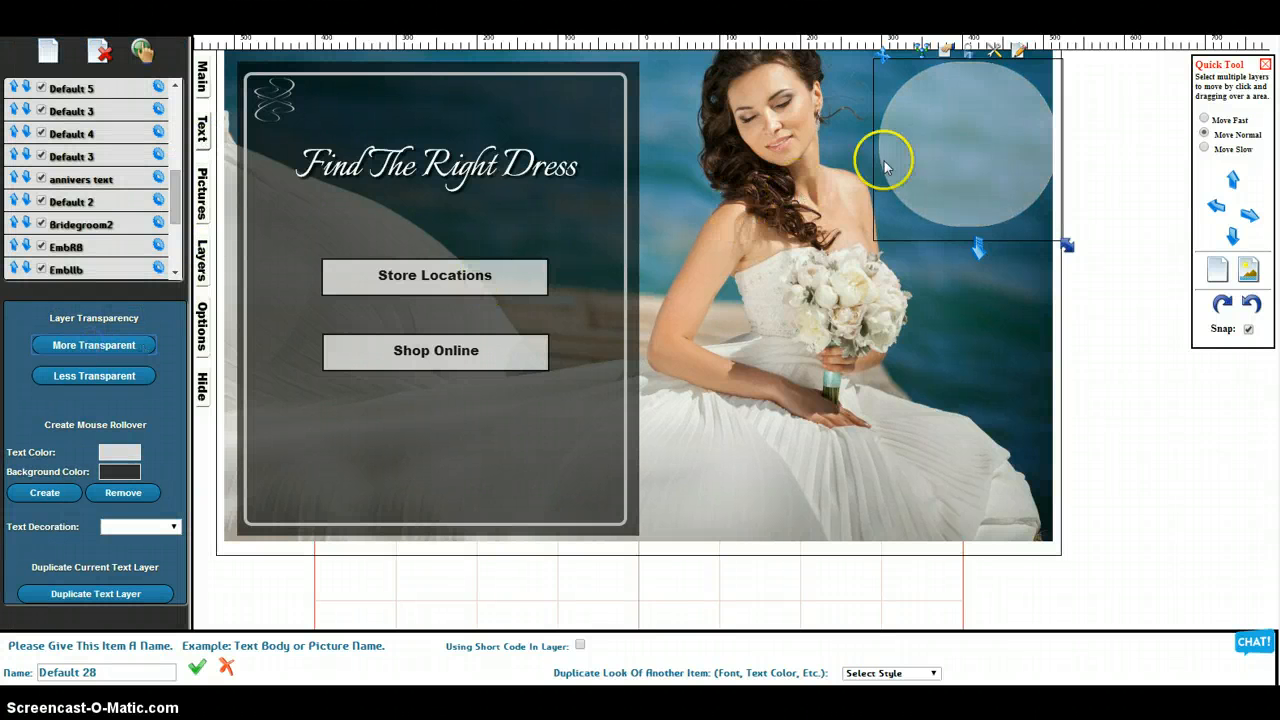
click(931, 131)
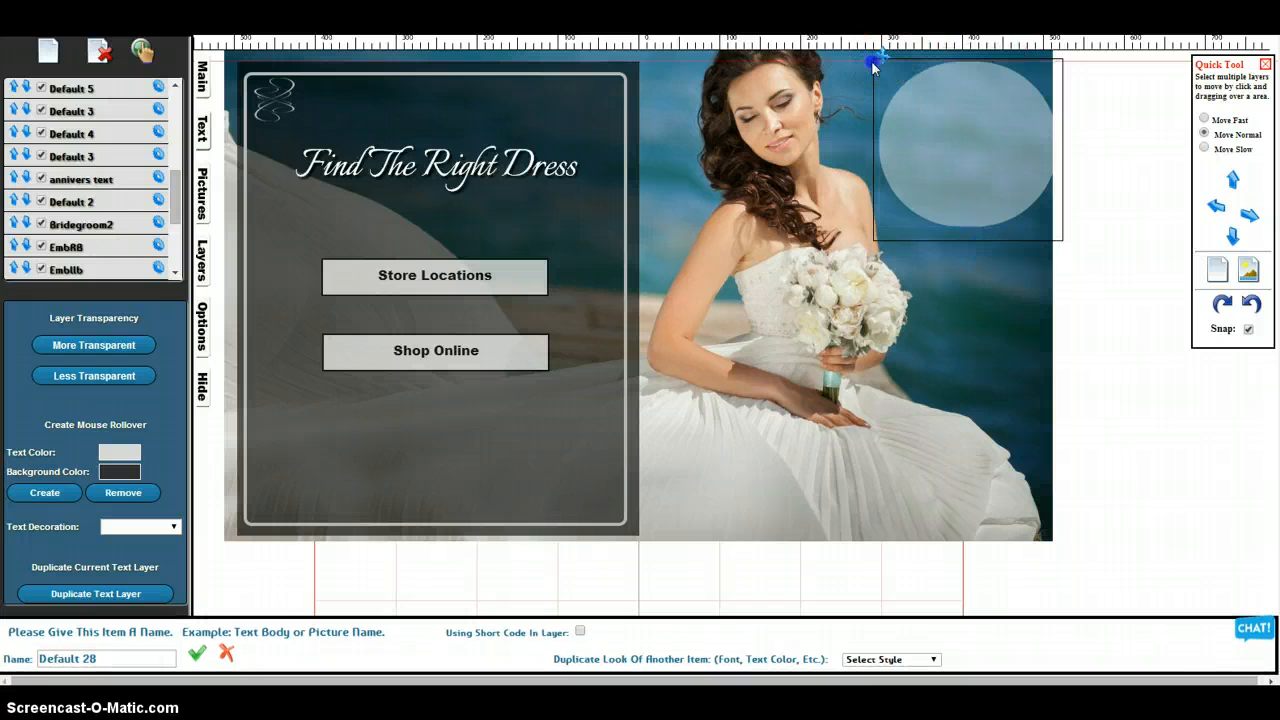
drag(876, 60, 871, 60)
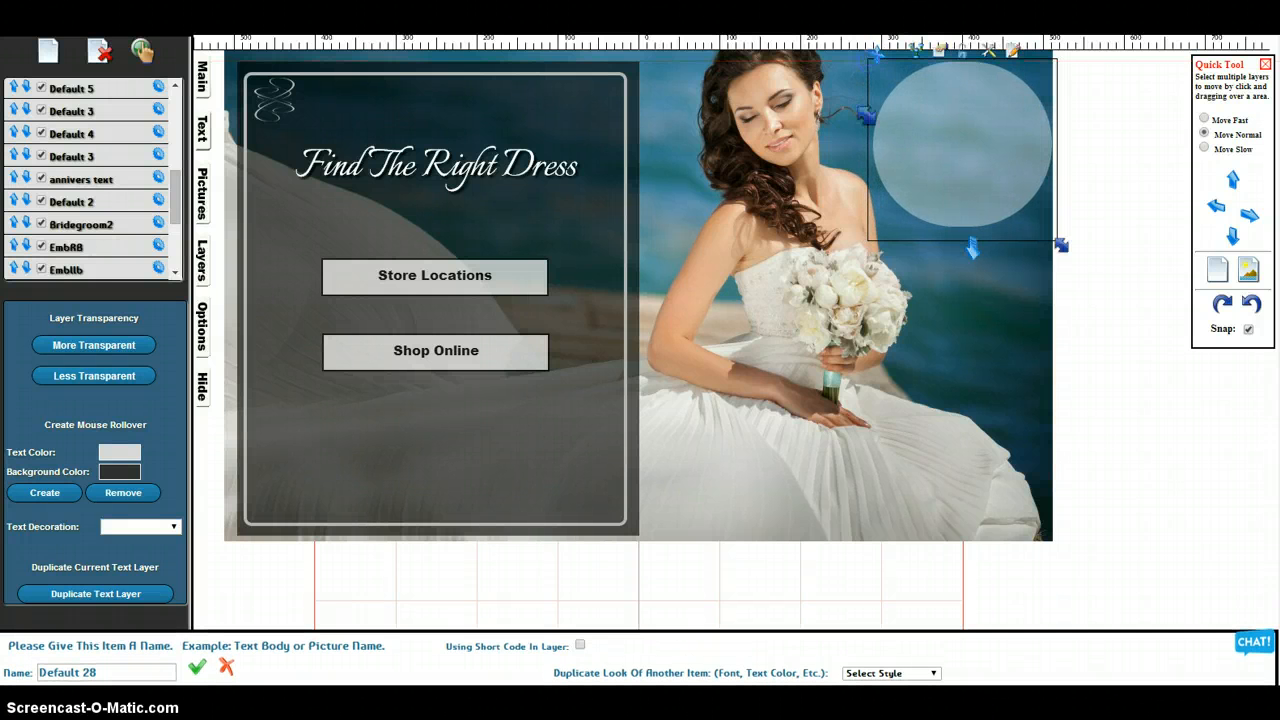
Add a new text box, shrink it to about the circle's size and move it over the translucent circle
click(50, 52)
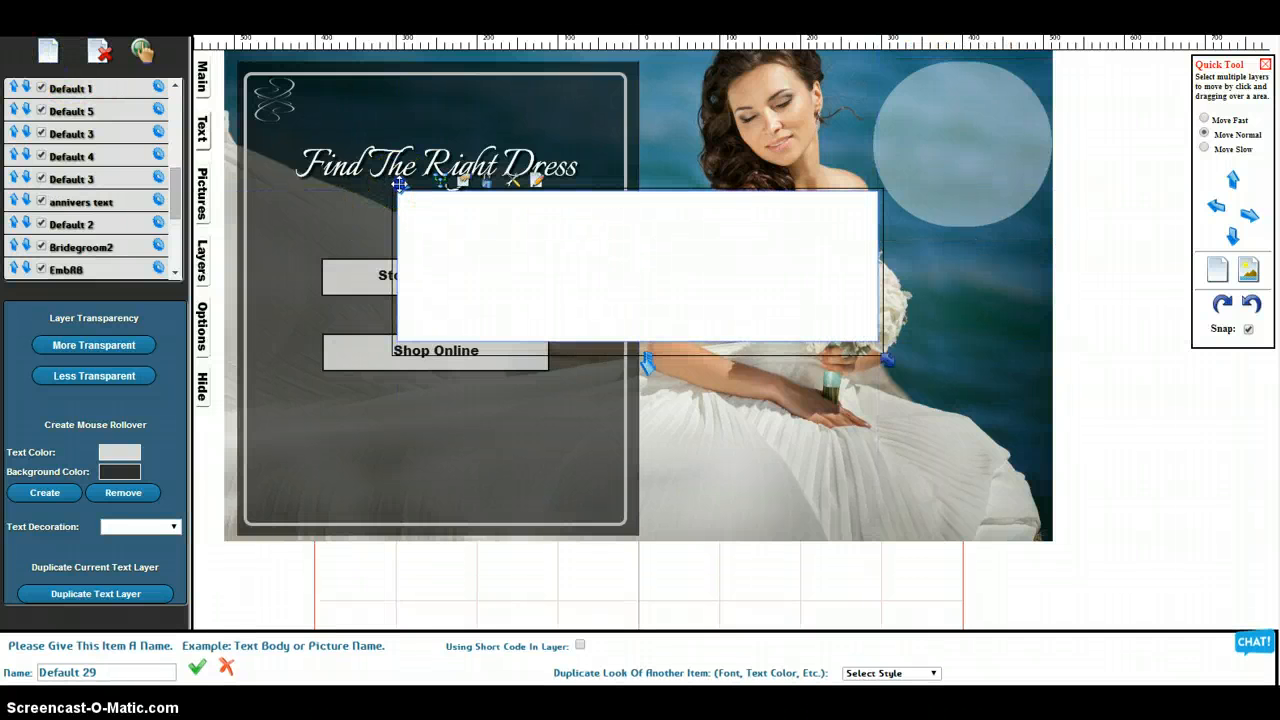
drag(400, 186, 625, 114)
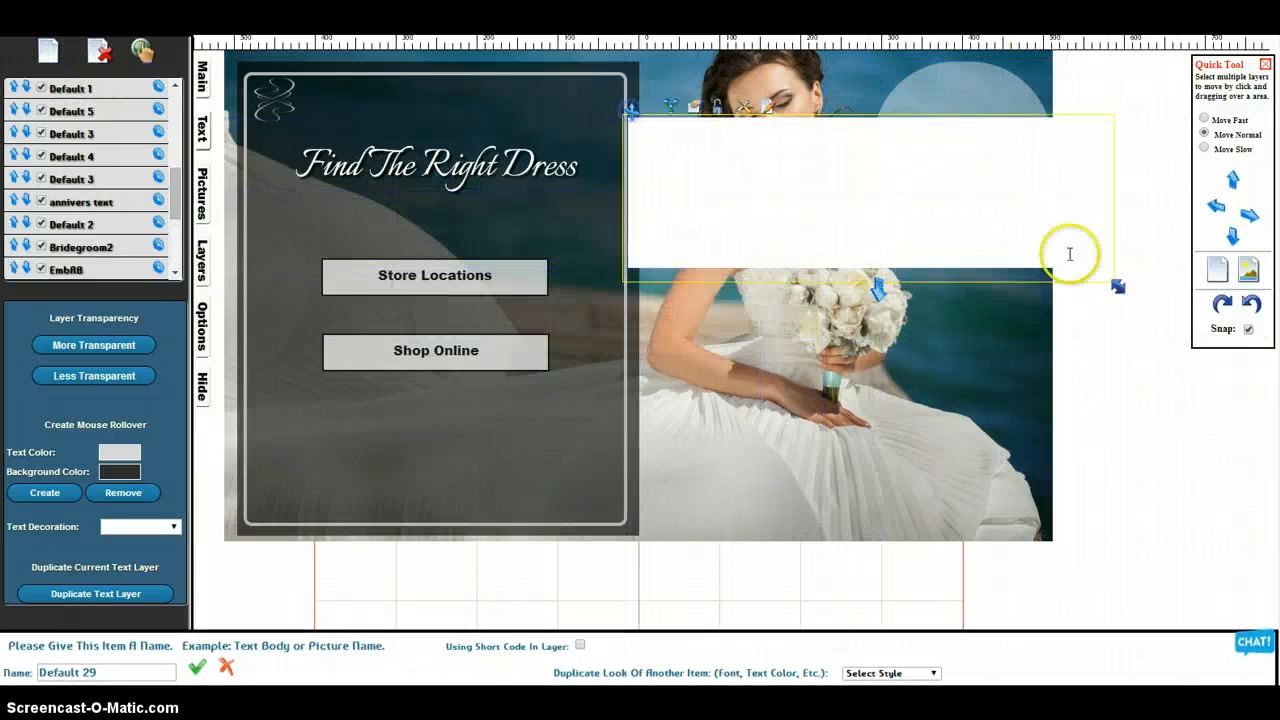
drag(1115, 286, 792, 266)
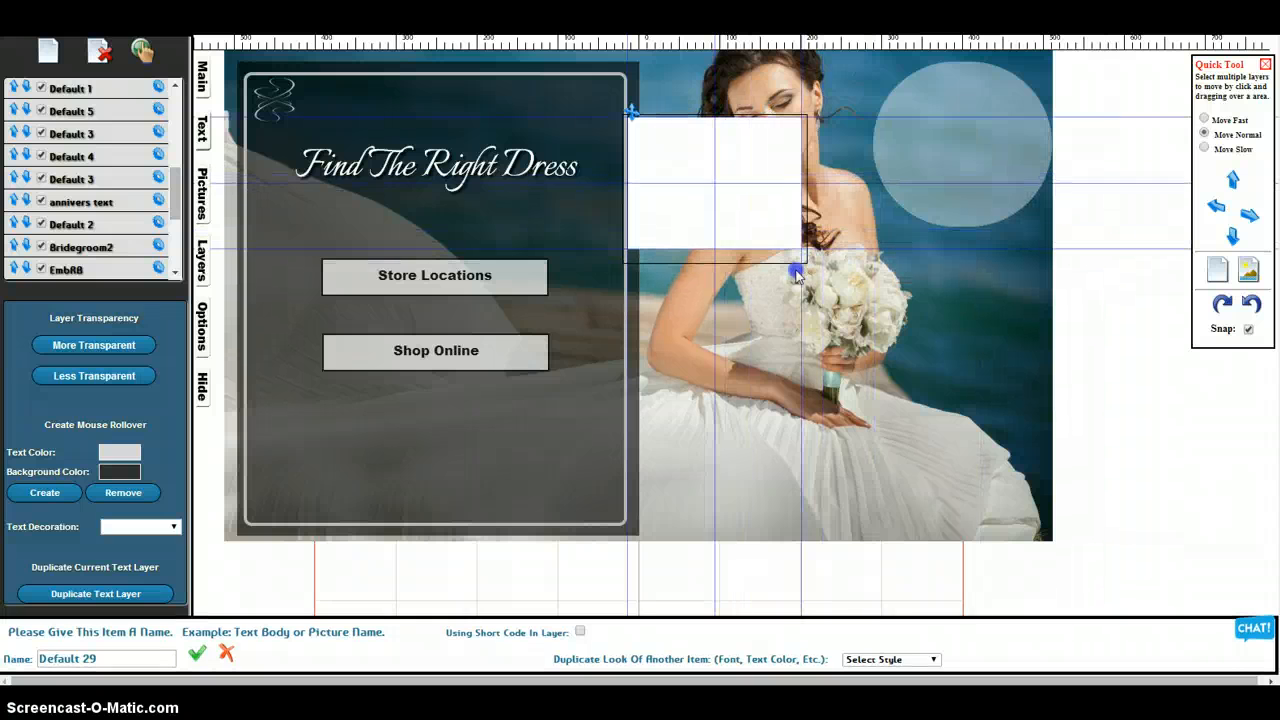
click(689, 179)
drag(629, 109, 885, 64)
click(924, 136)
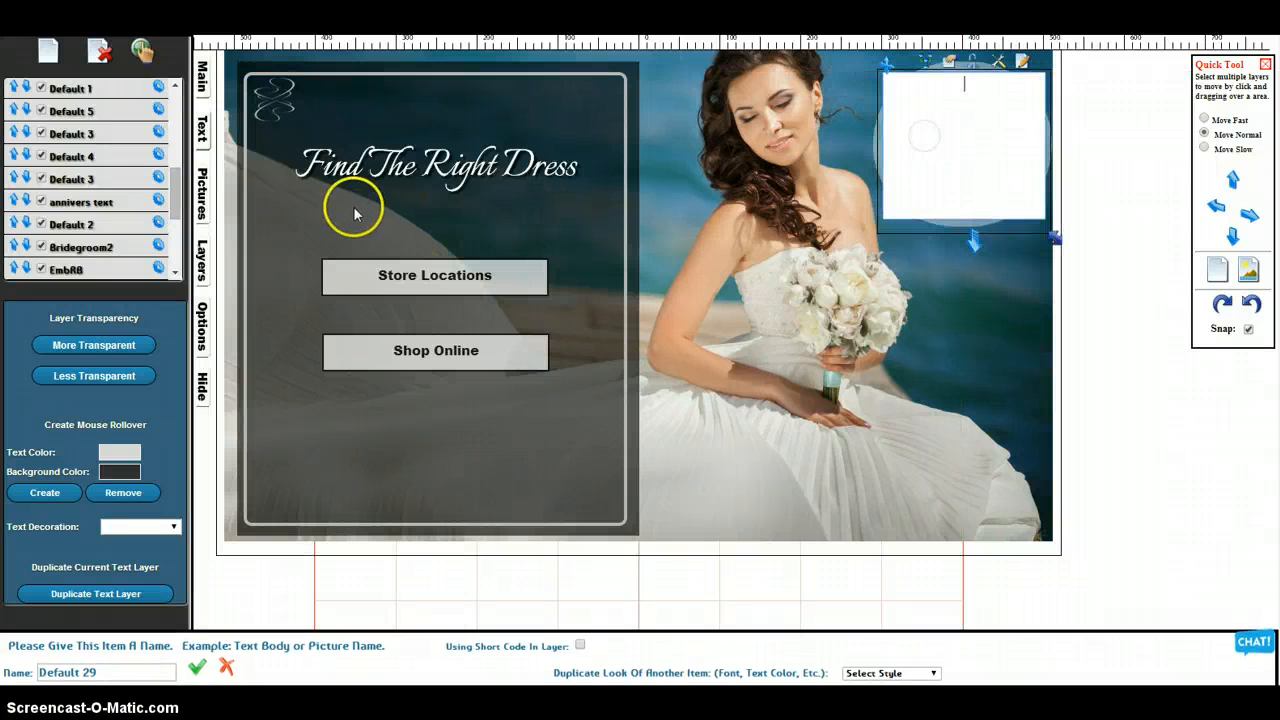
Make the new box's background transparent and enter "70% Off Today" with one word per line below two blank lines
click(203, 128)
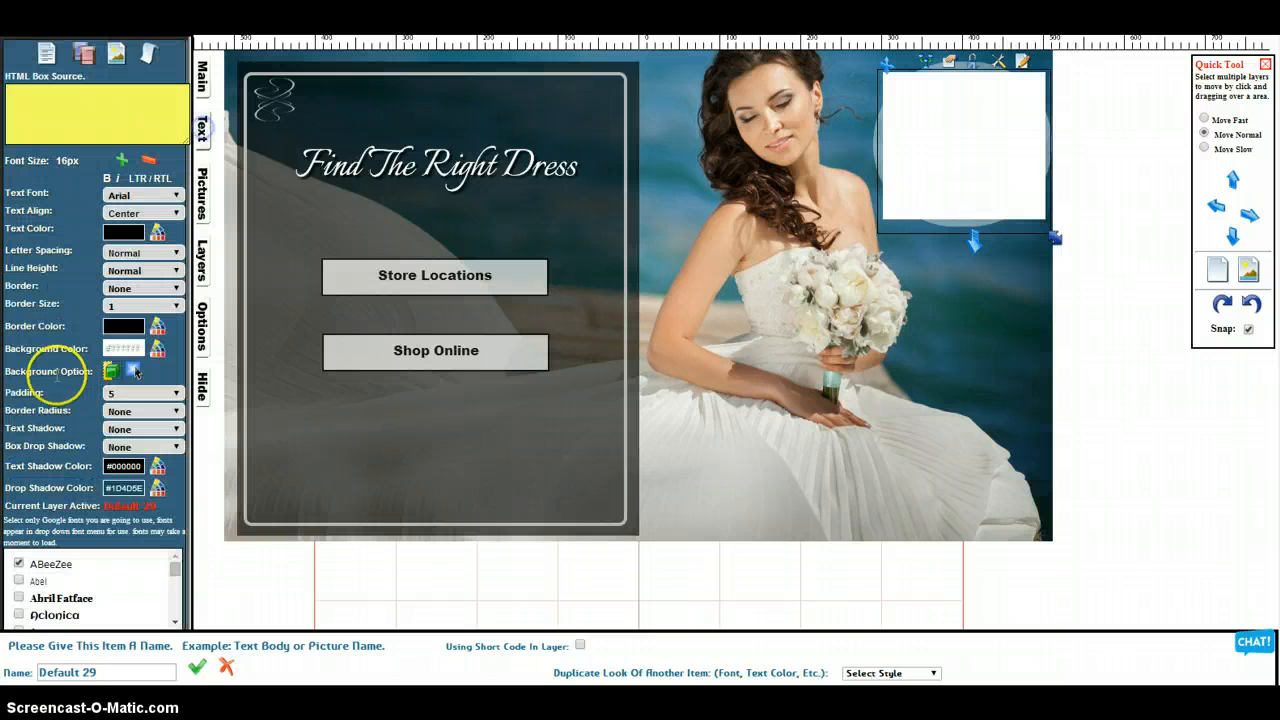
click(112, 372)
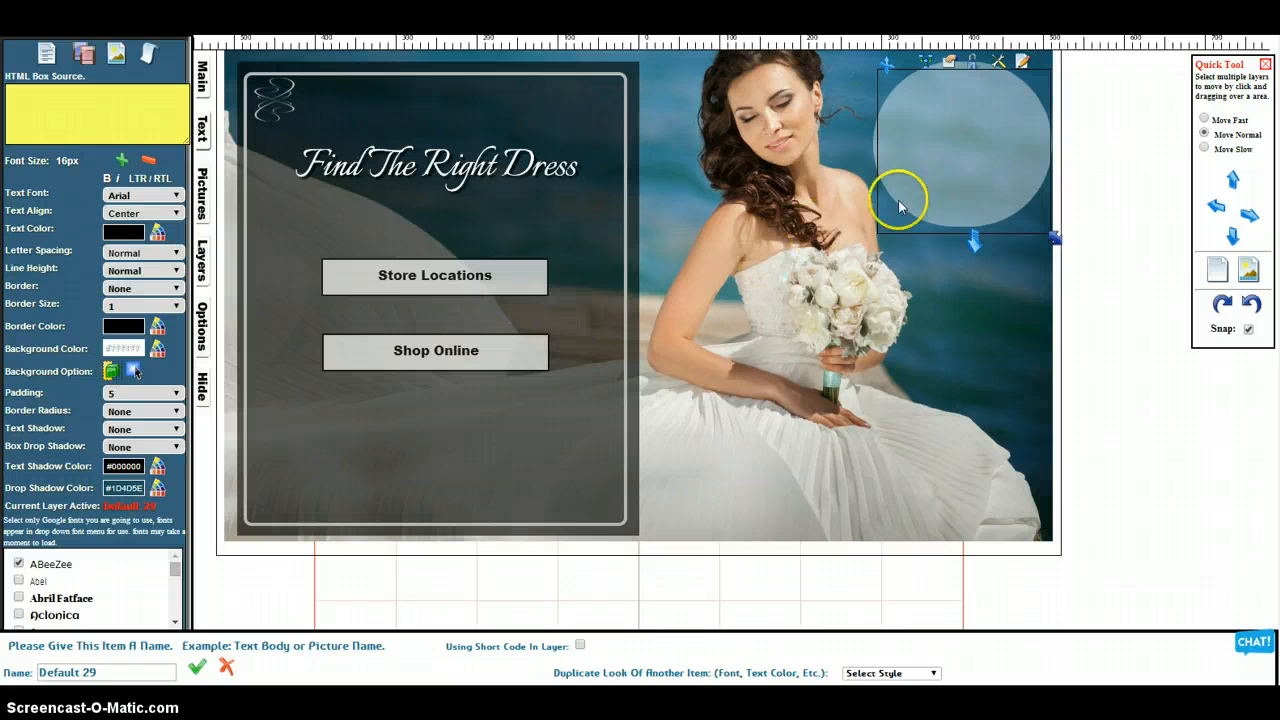
click(953, 157)
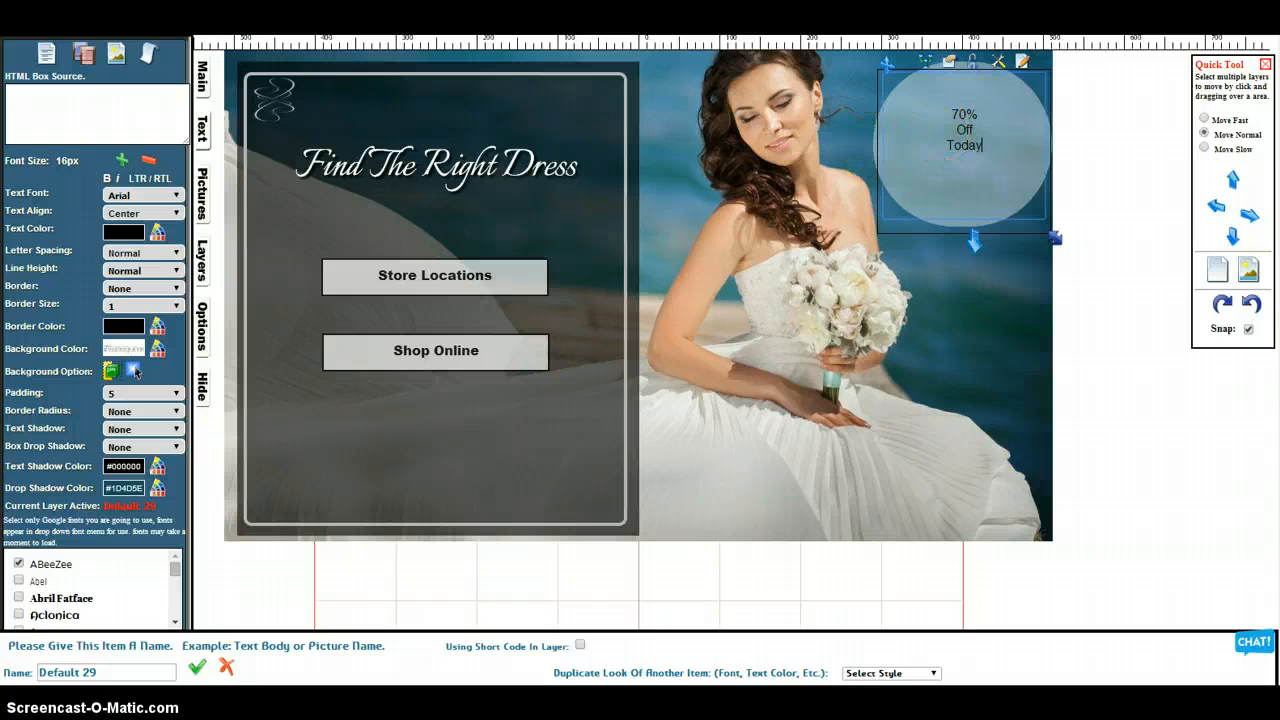
Format the "70% Off Today" text as bold, 26px and red #FF0000
click(108, 180)
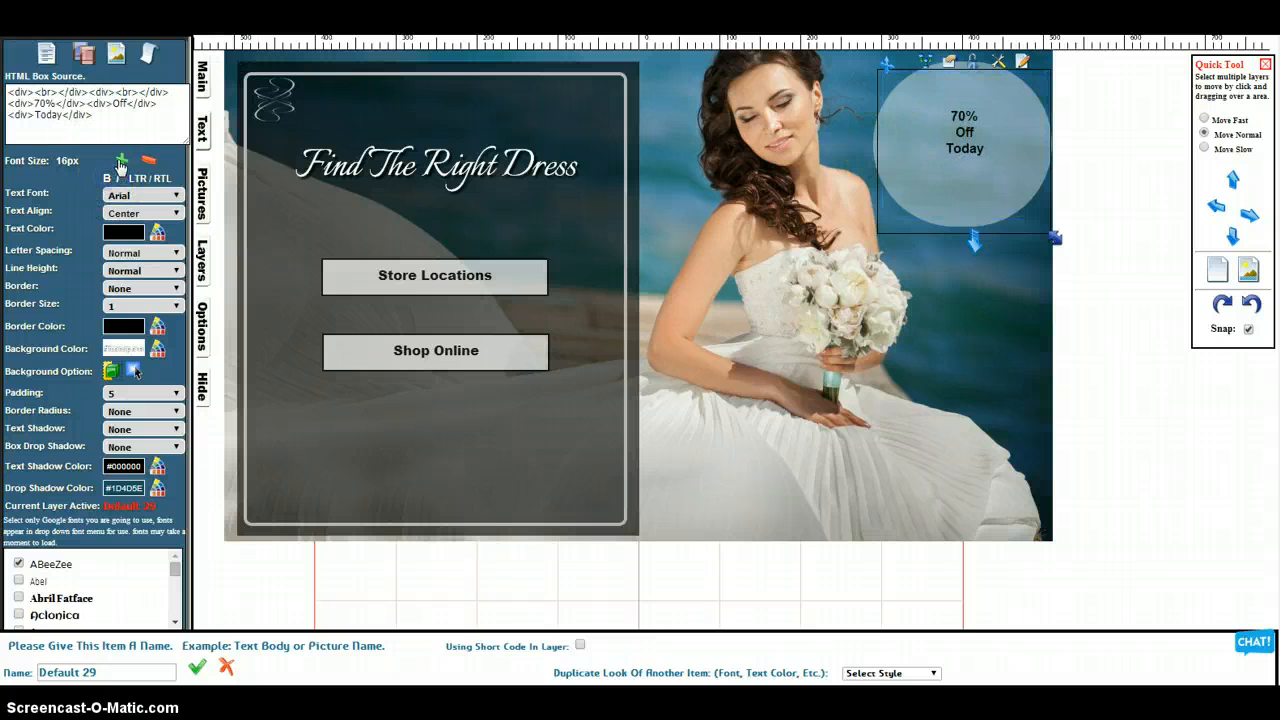
click(120, 163)
click(121, 163)
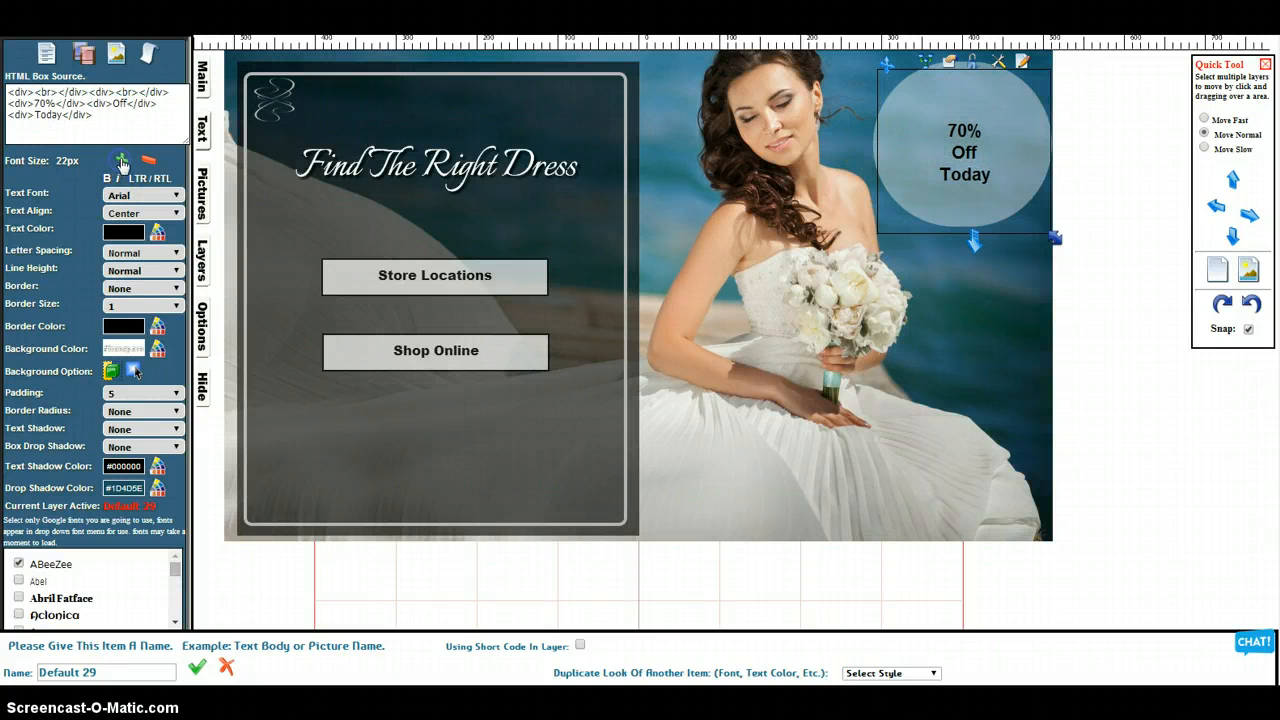
click(122, 161)
click(122, 161)
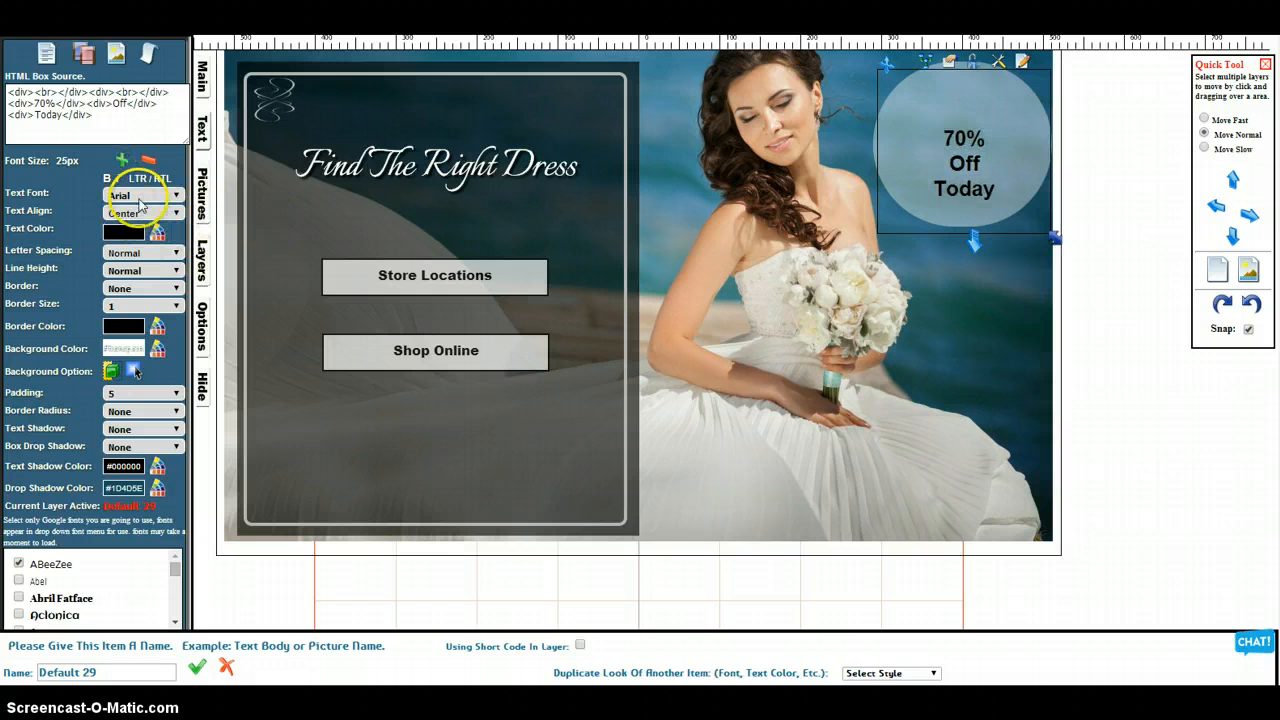
click(135, 233)
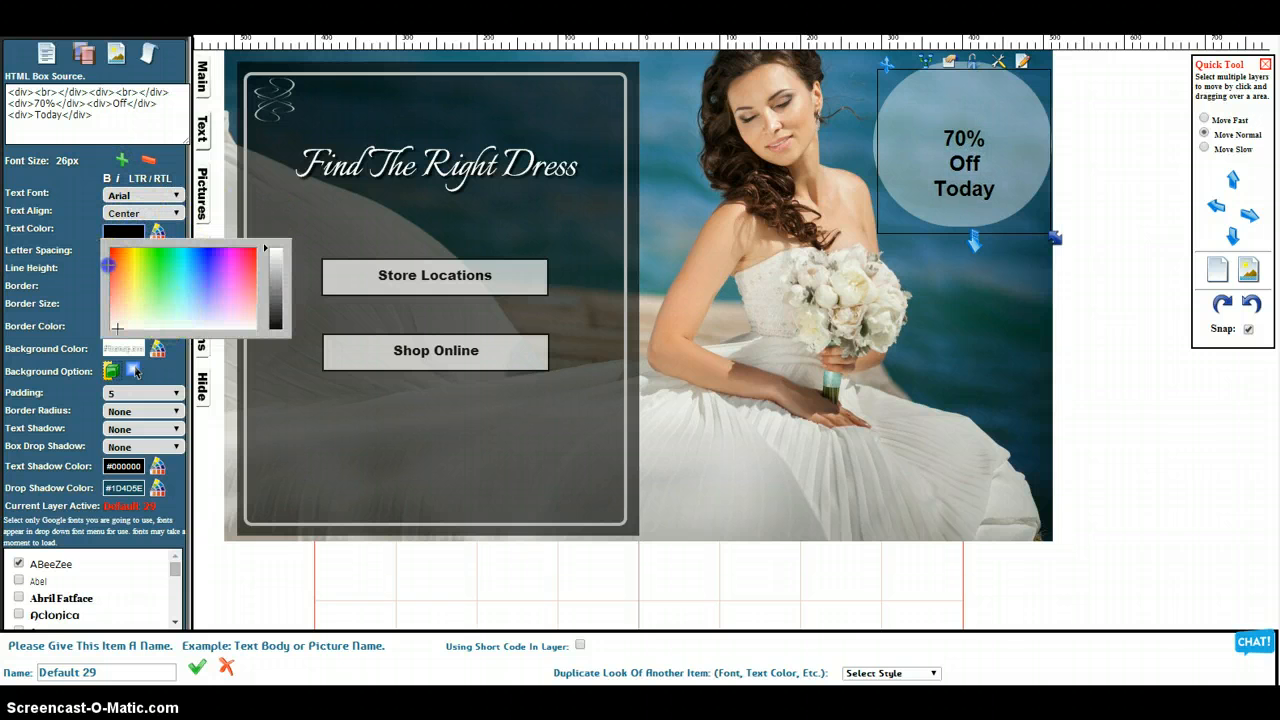
click(110, 250)
Move the "70% Off Today" text box up so its text sits centered inside the circle, and deselect it
click(923, 147)
click(886, 62)
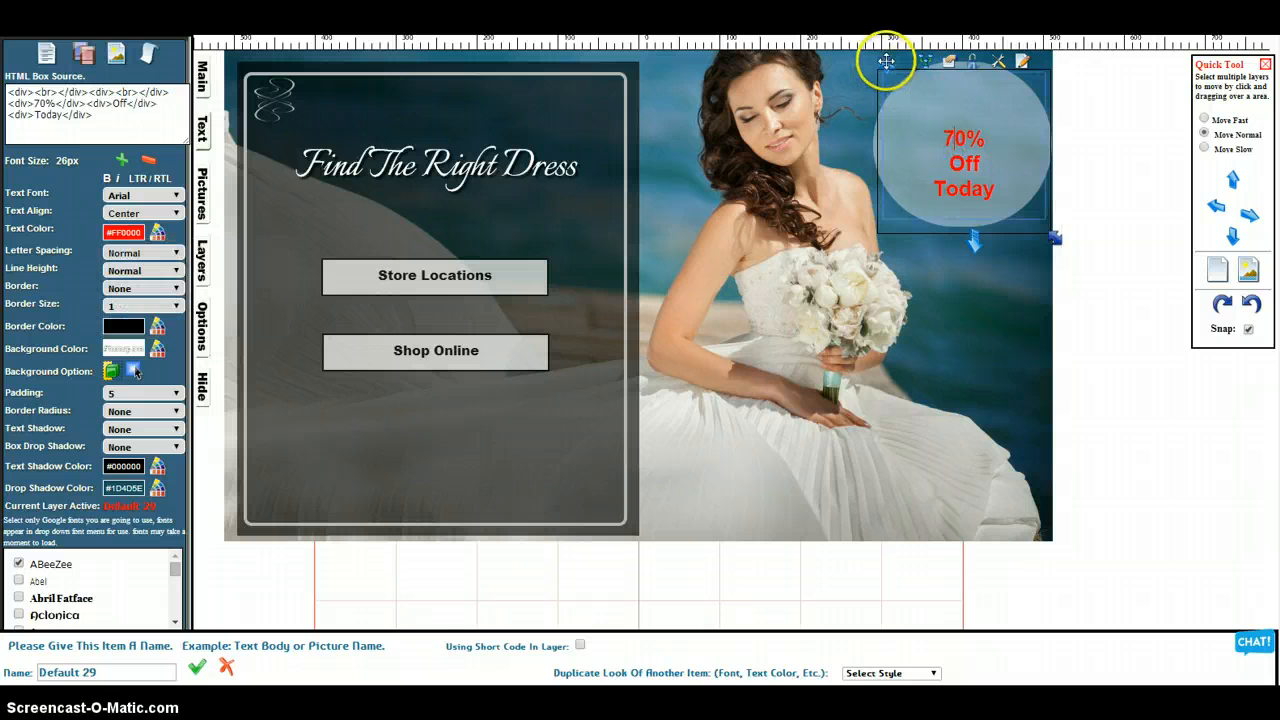
mouse_move(886, 58)
mouse_down()
mouse_move(887, 37)
mouse_move(893, 47)
mouse_up()
click(1116, 242)
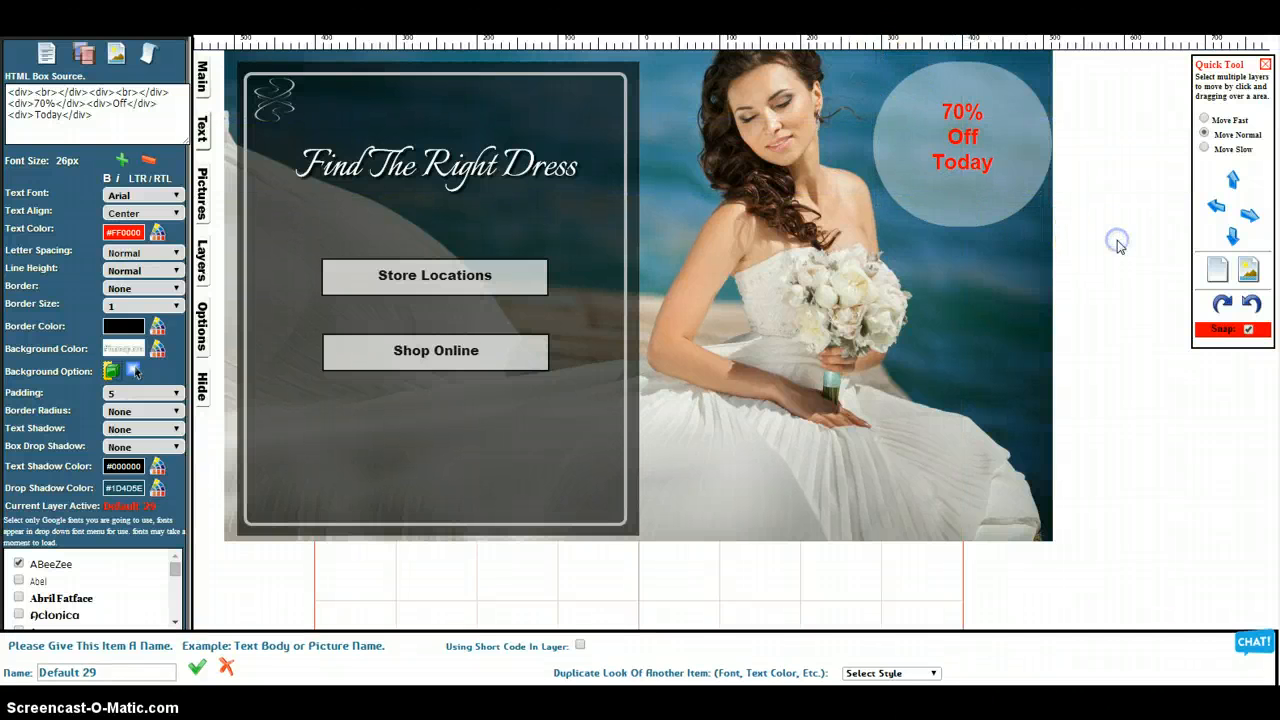
click(916, 100)
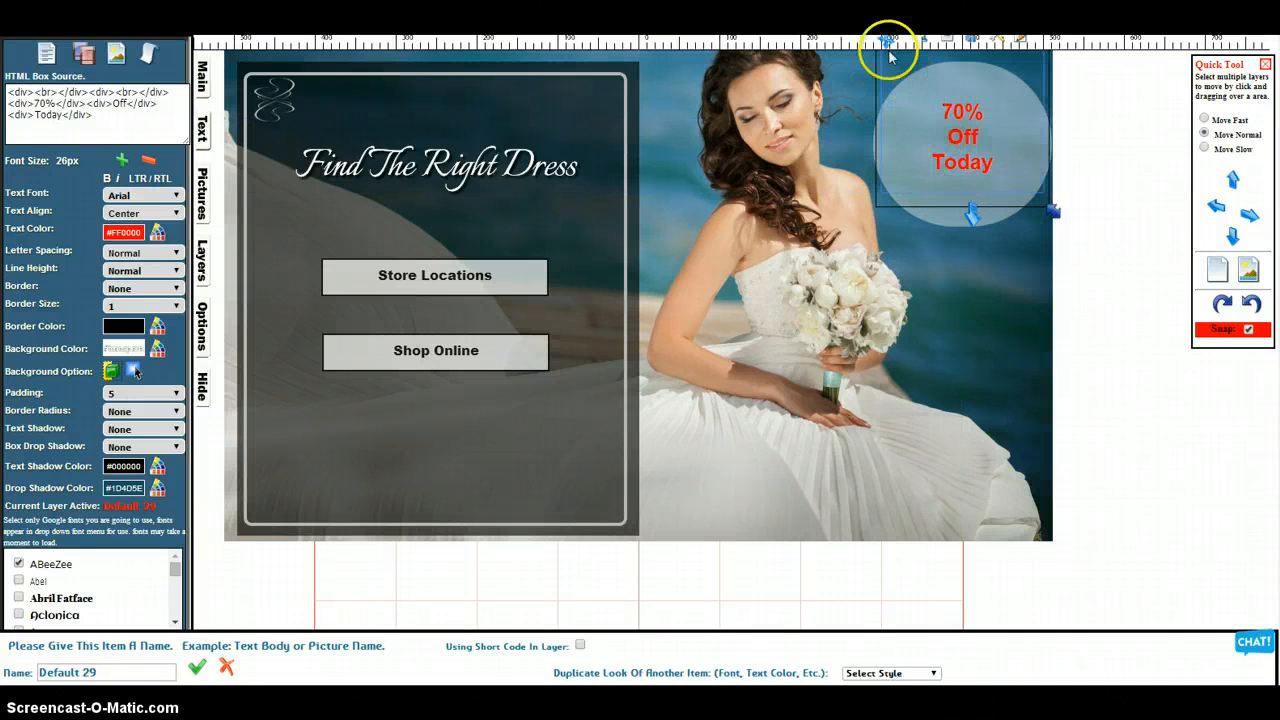
drag(888, 44, 888, 45)
drag(887, 48, 887, 50)
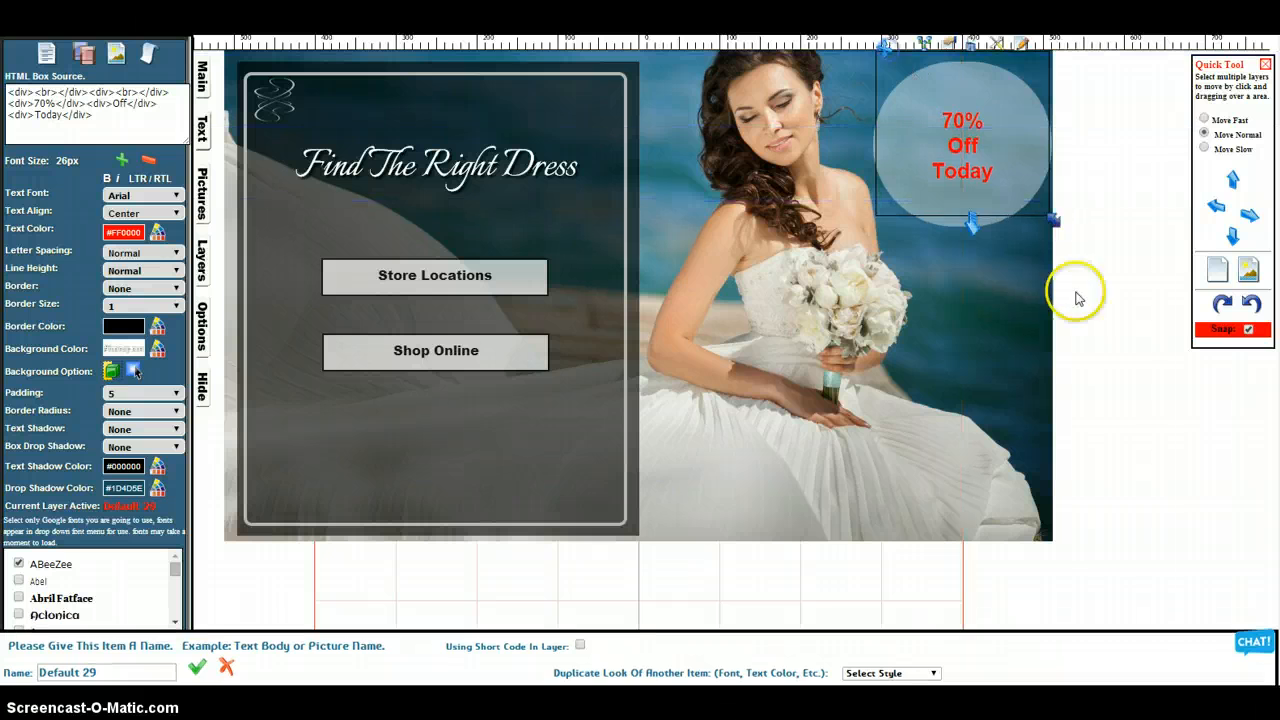
click(1170, 364)
Round the bride photo's corners, trying a border radius of 50 and settling on 10, and deselect the photo
click(961, 439)
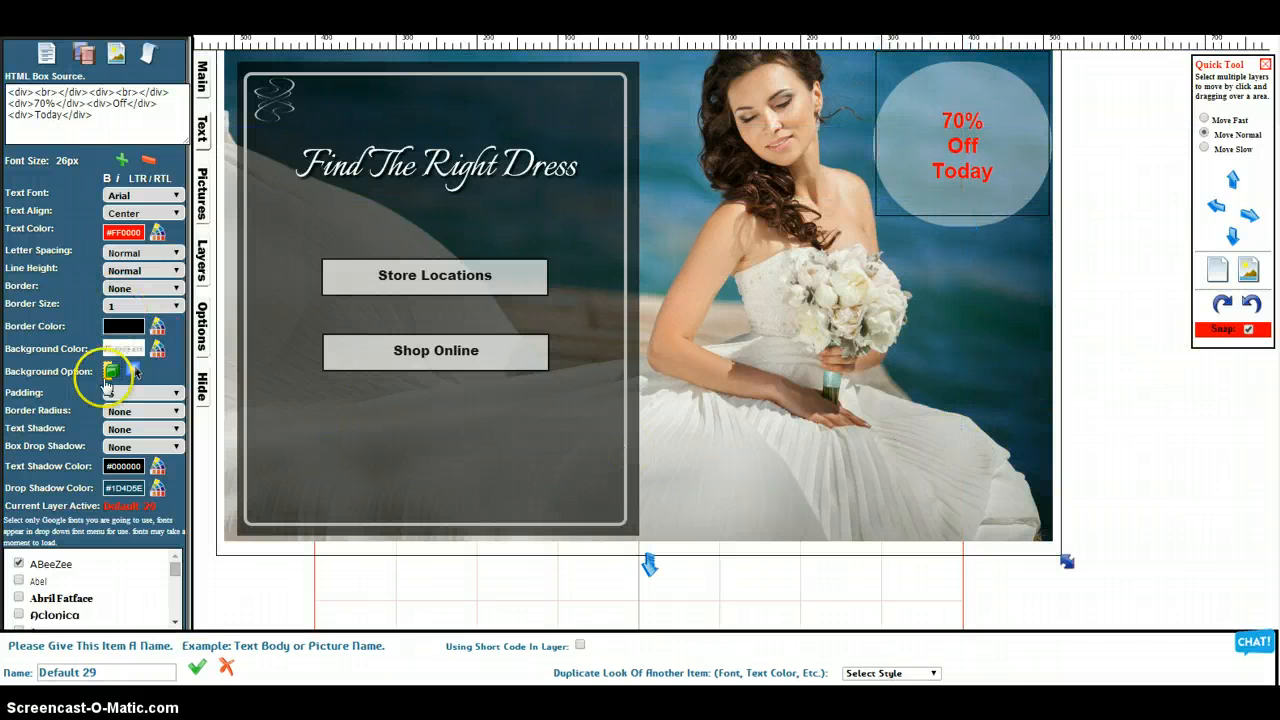
click(207, 213)
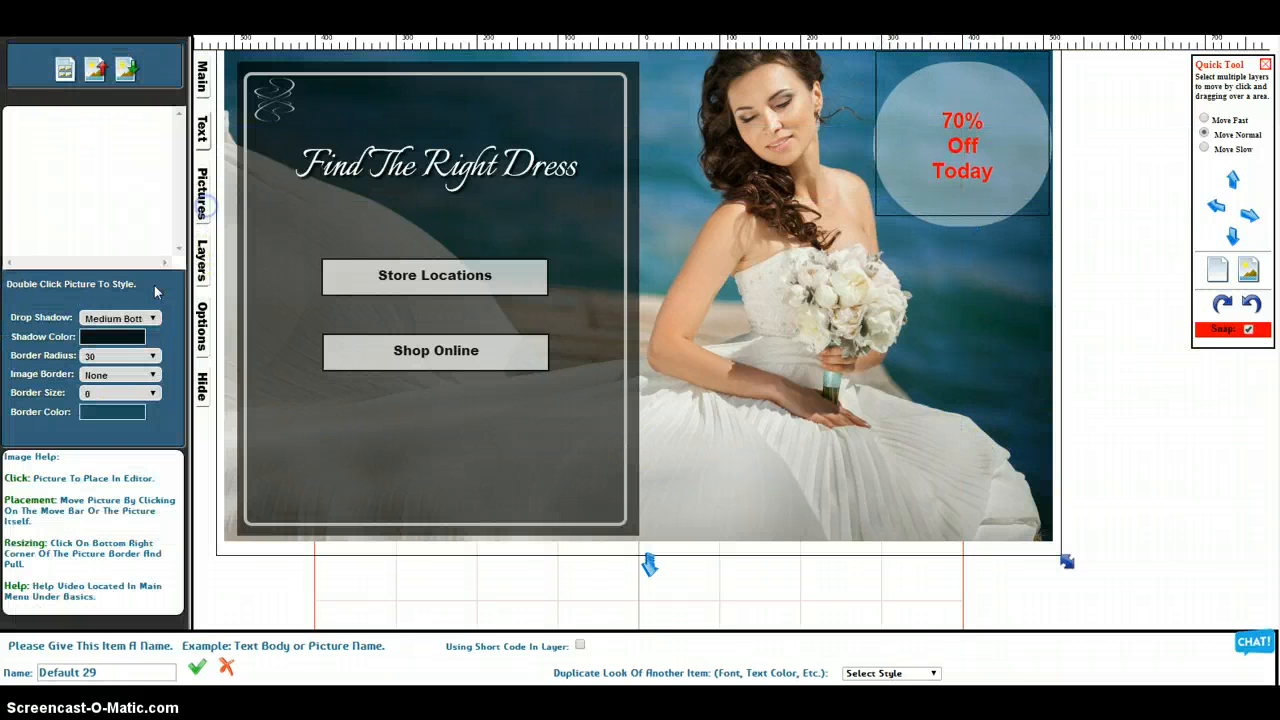
click(115, 358)
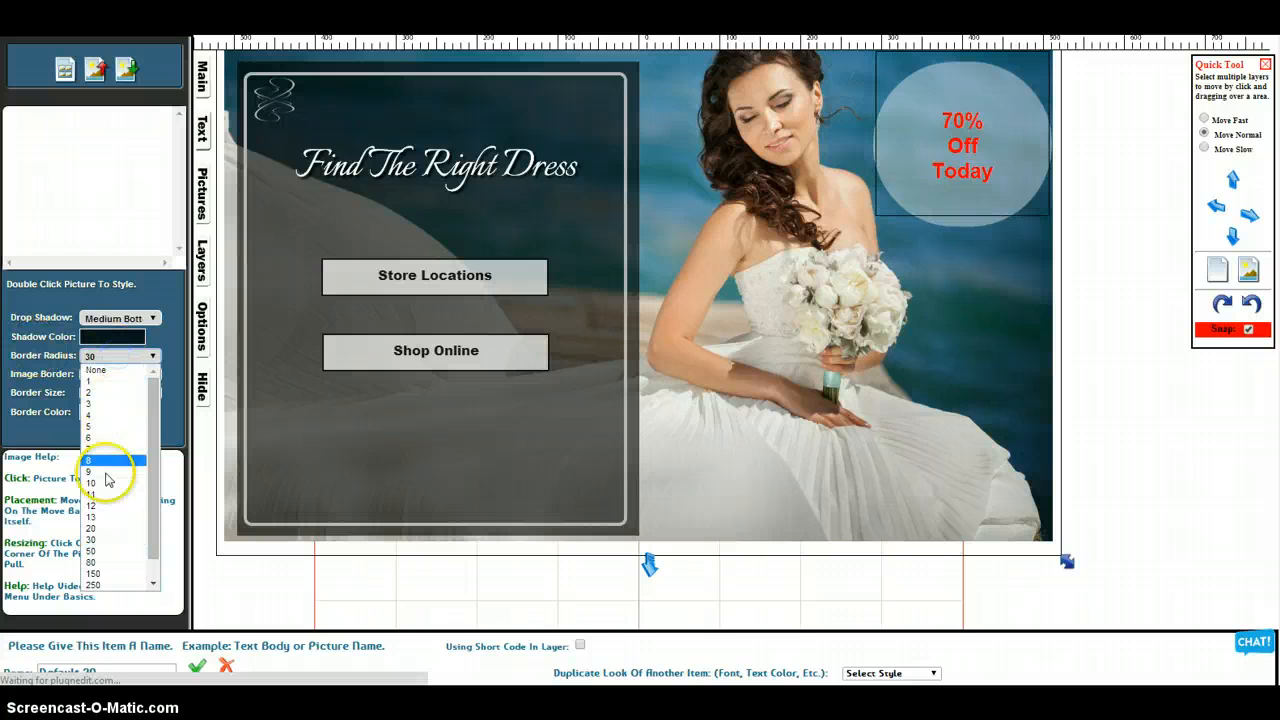
click(115, 548)
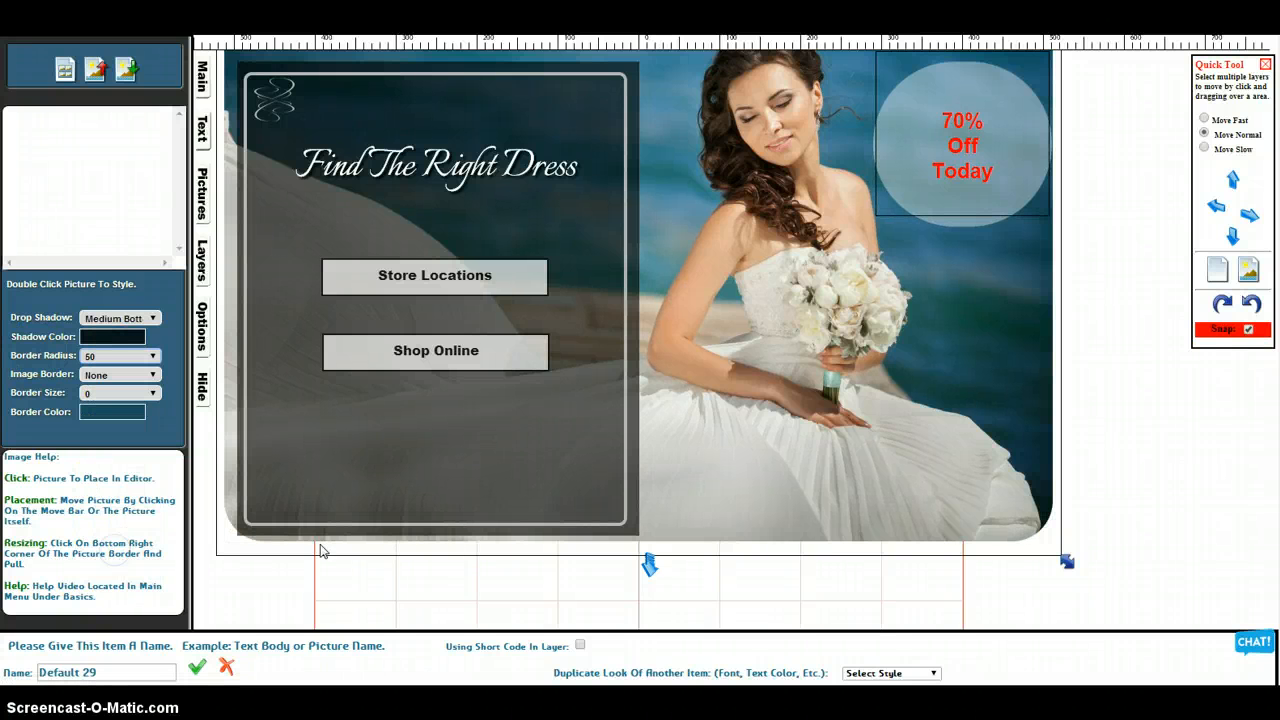
click(116, 357)
click(112, 484)
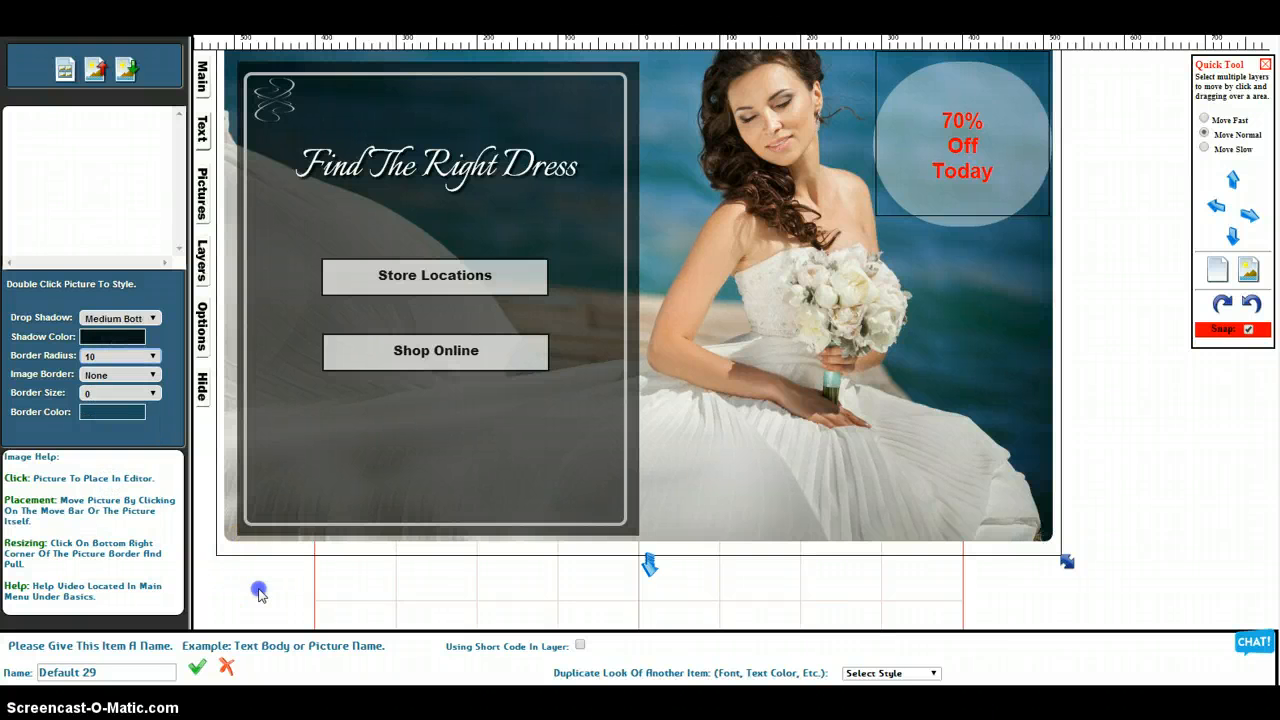
click(1114, 262)
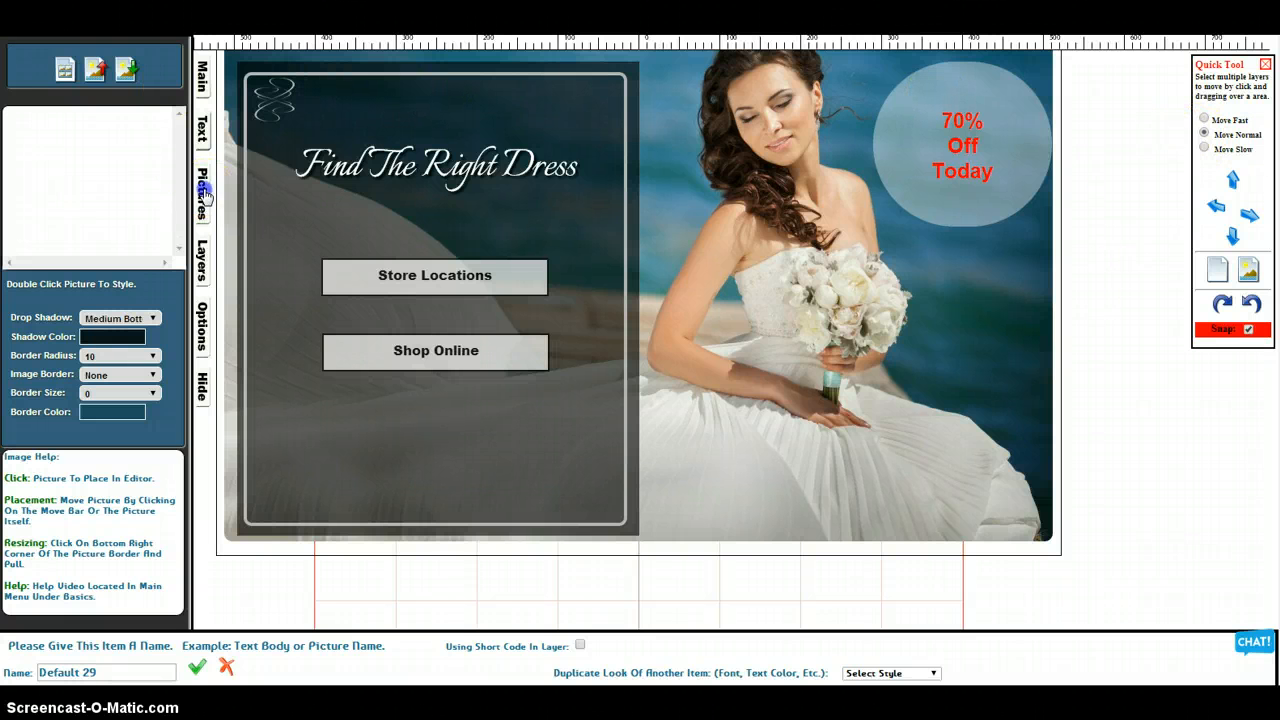
Review the image source notes above the banner, covering Dollarphotoclub.com, Pixabay.com and the clipart border search
click(1123, 161)
scroll(1122, 160, up, 2)
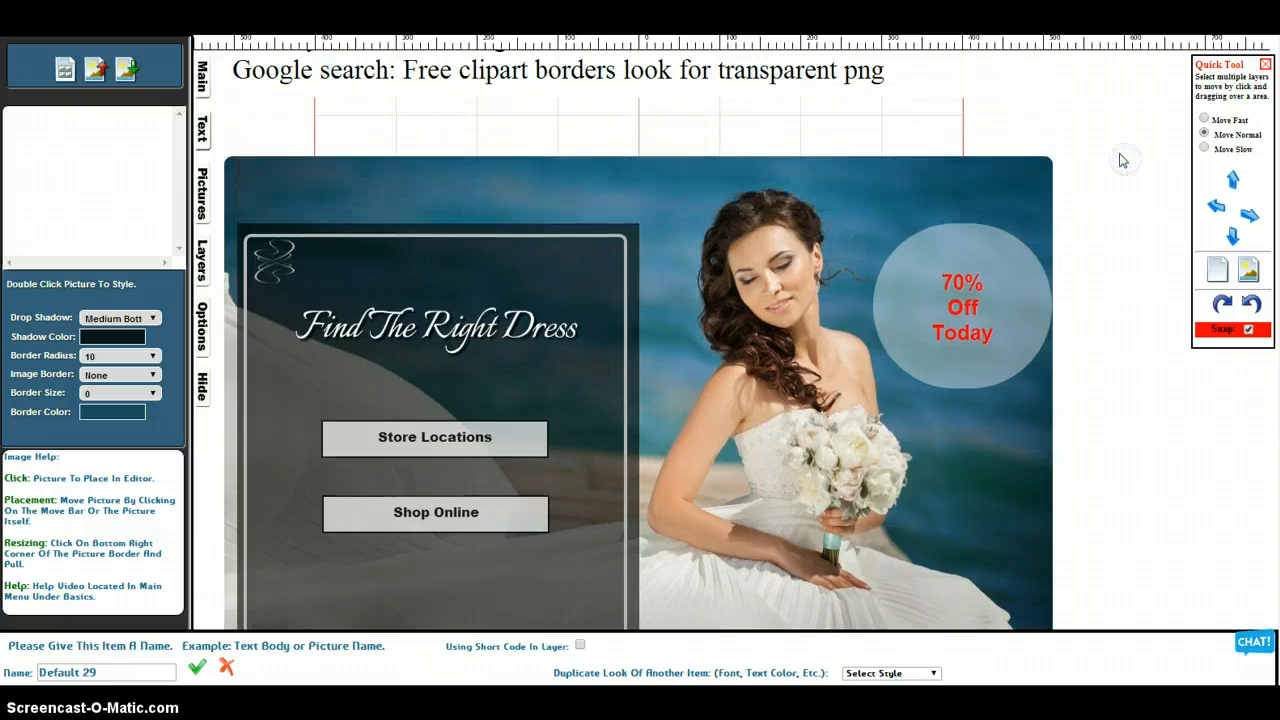
scroll(1123, 161, up, 2)
click(1114, 162)
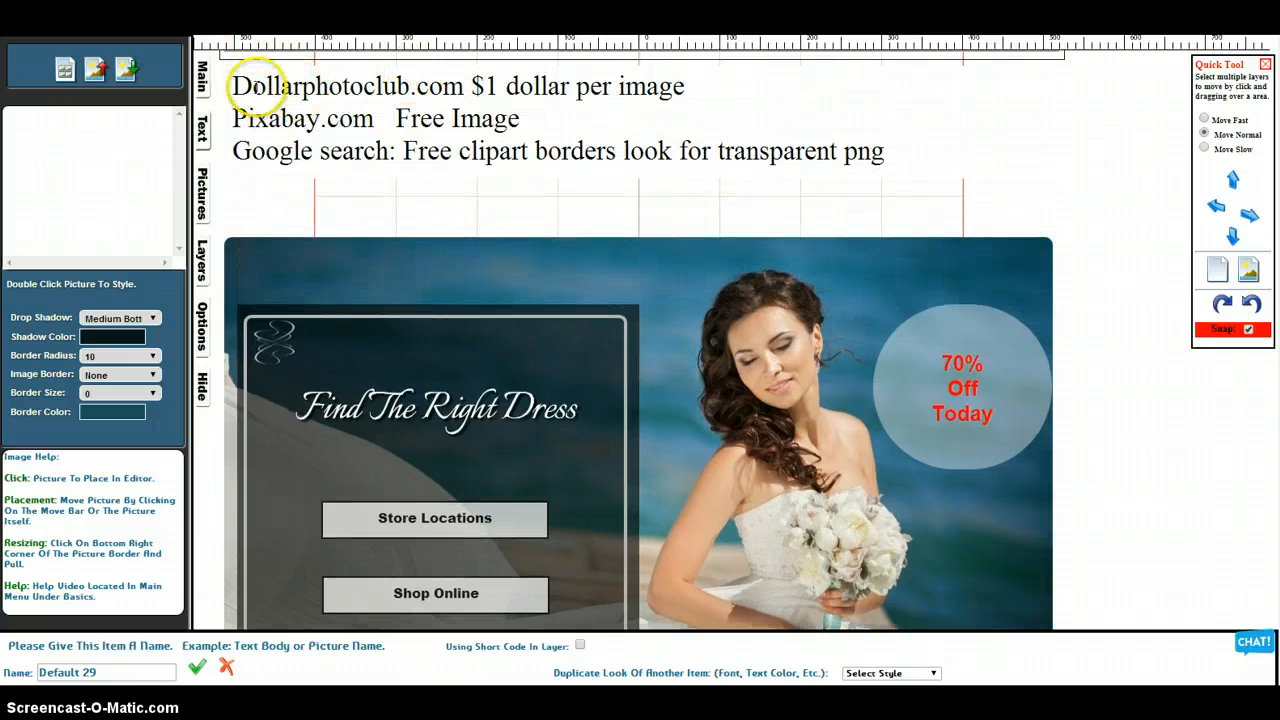
click(791, 387)
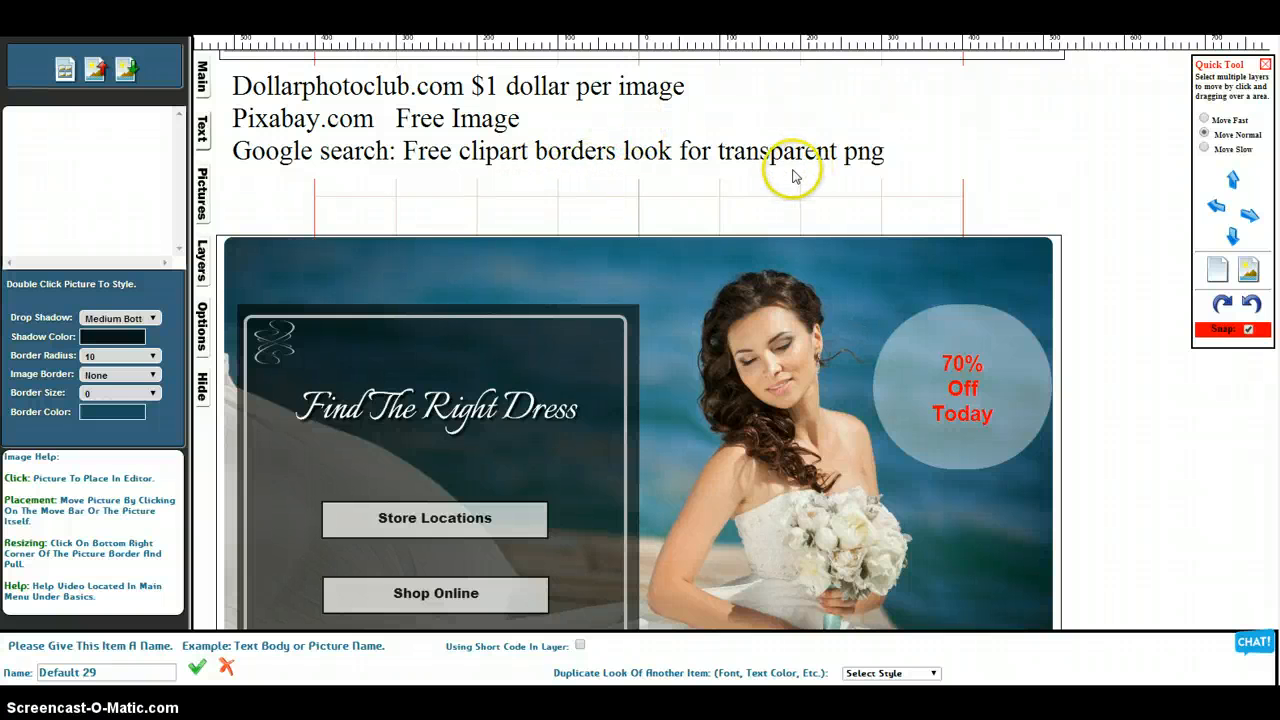
scroll(805, 188, down, 3)
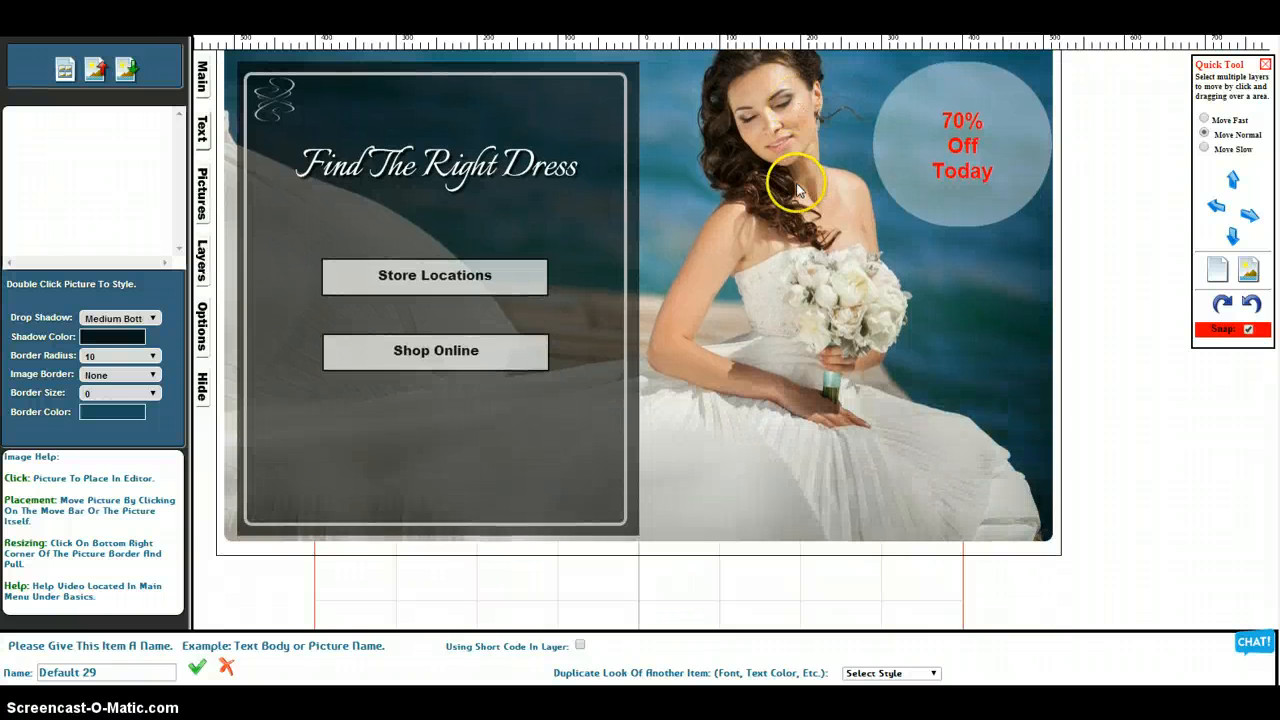
scroll(560, 200, up, 1)
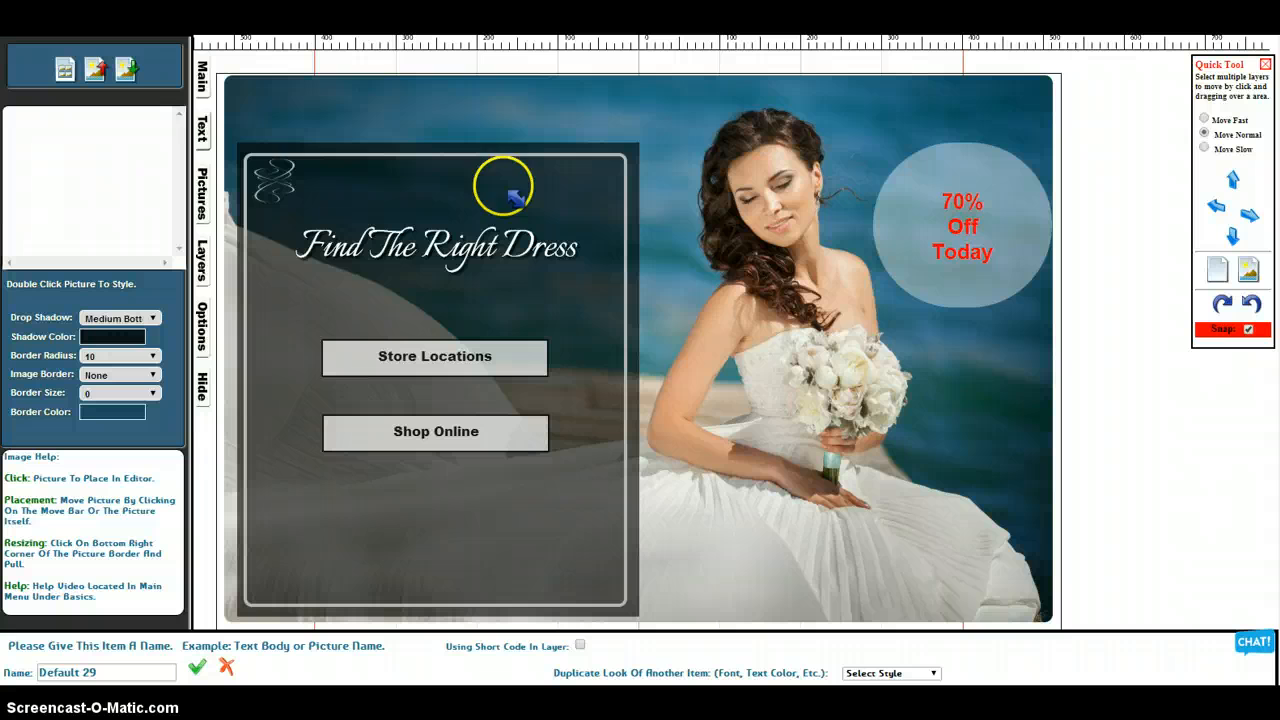
Place the swirl embellishment image at Full 277 X 297, shrink it and move it into the heading panel's upper-right corner
click(210, 188)
click(203, 250)
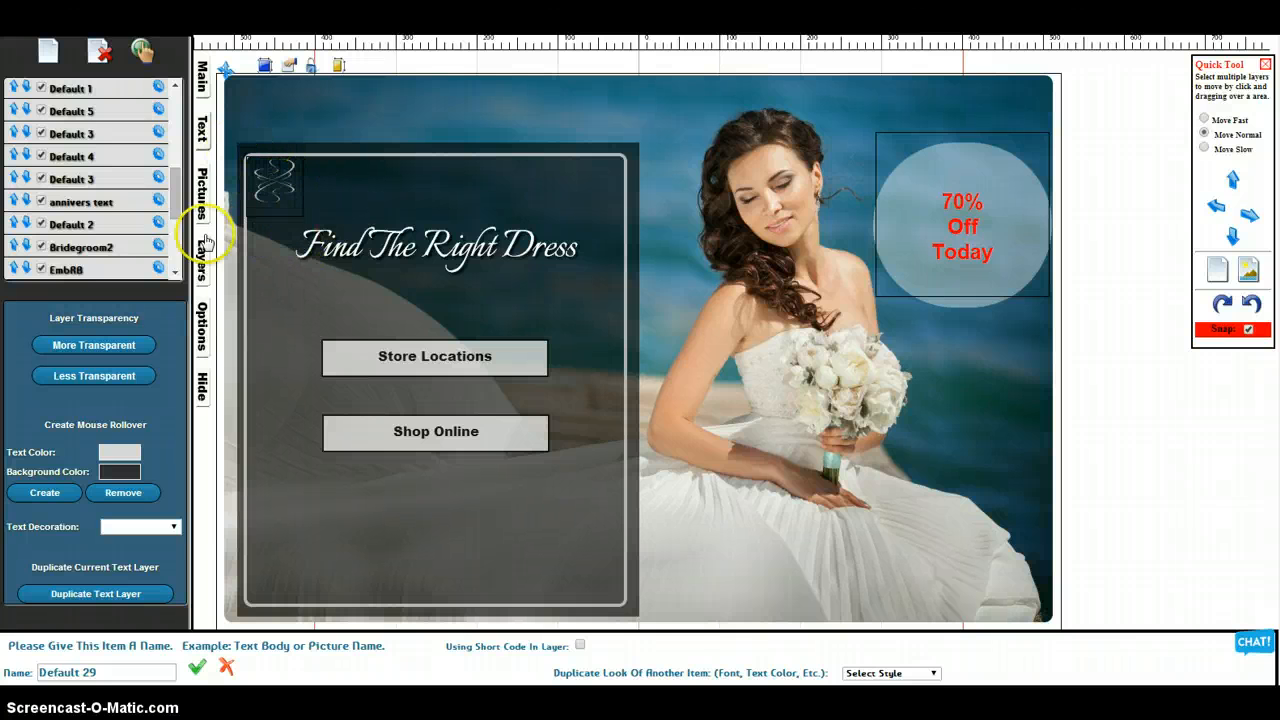
click(196, 316)
click(201, 188)
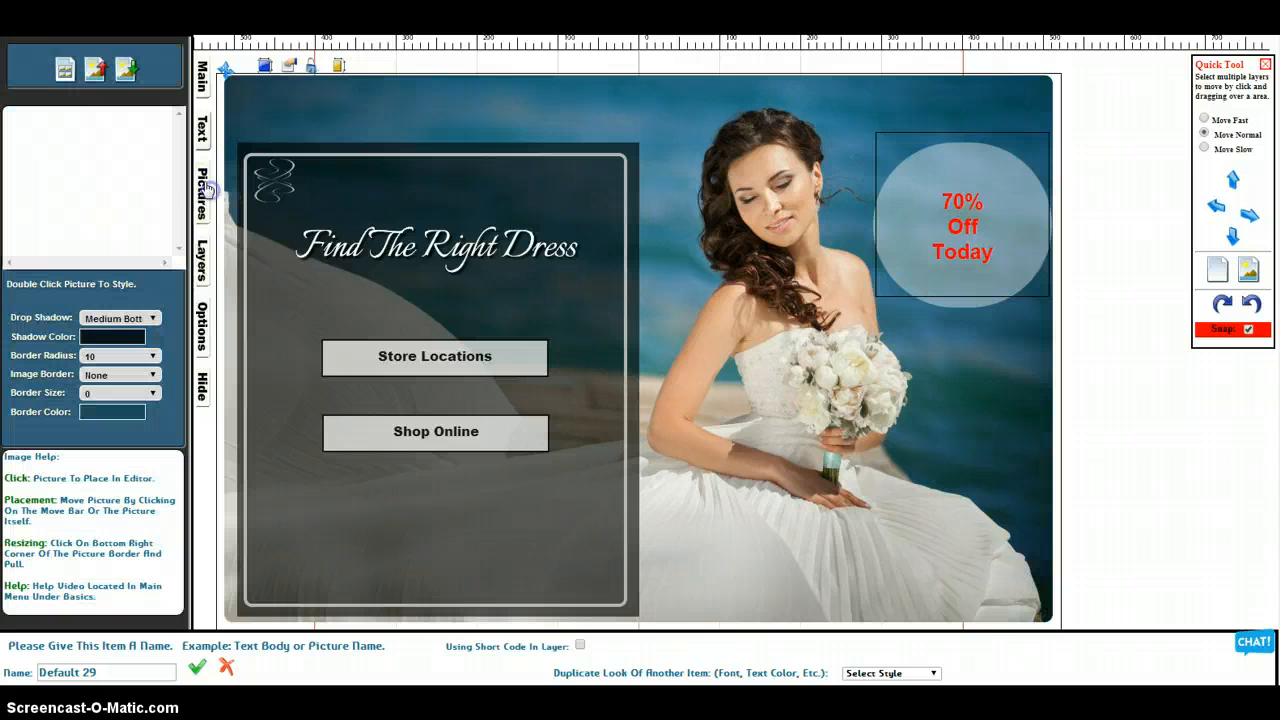
click(66, 70)
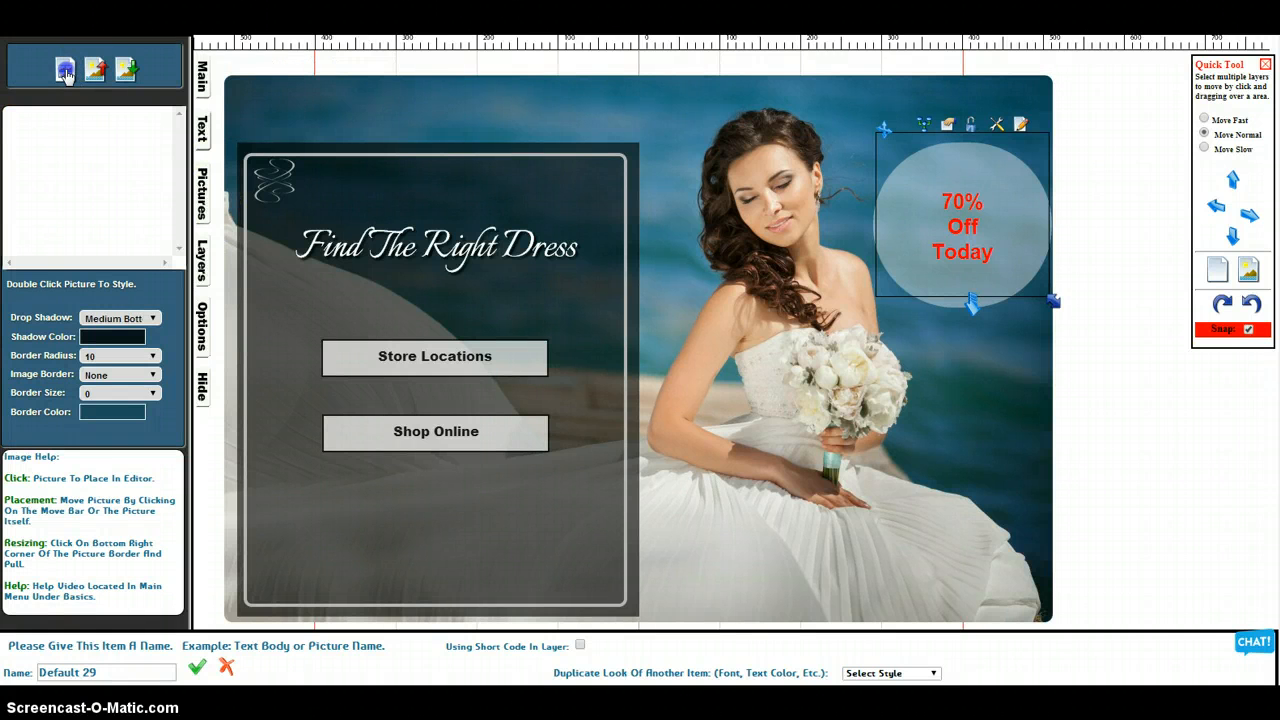
scroll(543, 300, down, 2)
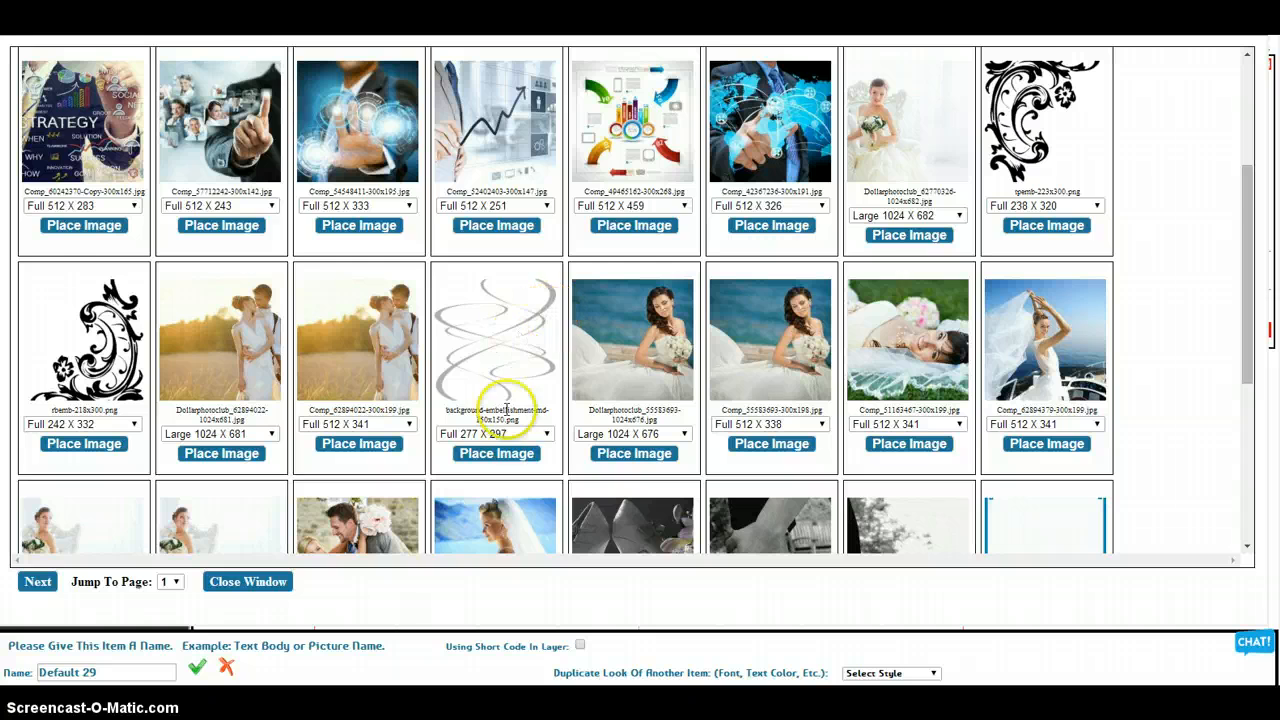
click(505, 452)
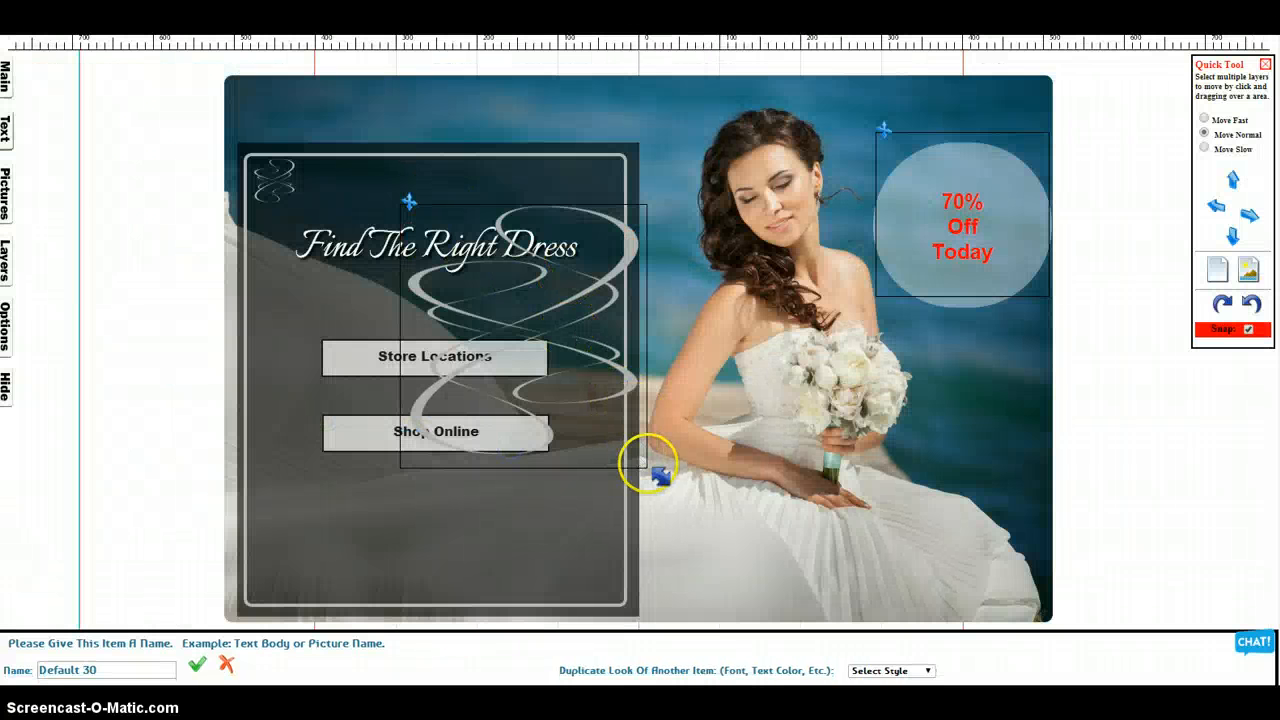
drag(587, 421, 446, 285)
drag(435, 210, 592, 180)
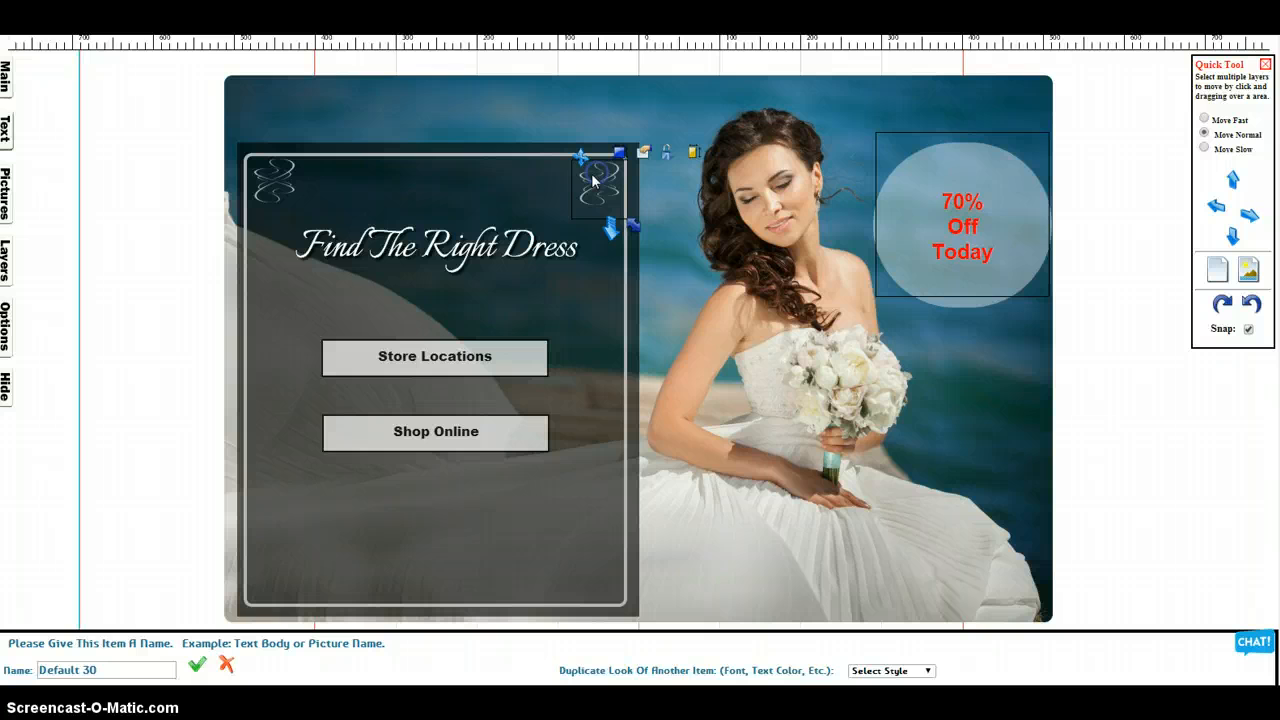
Place the florish_vertical border image at Full 756 X 1001 and move it over the heading panel
click(8, 142)
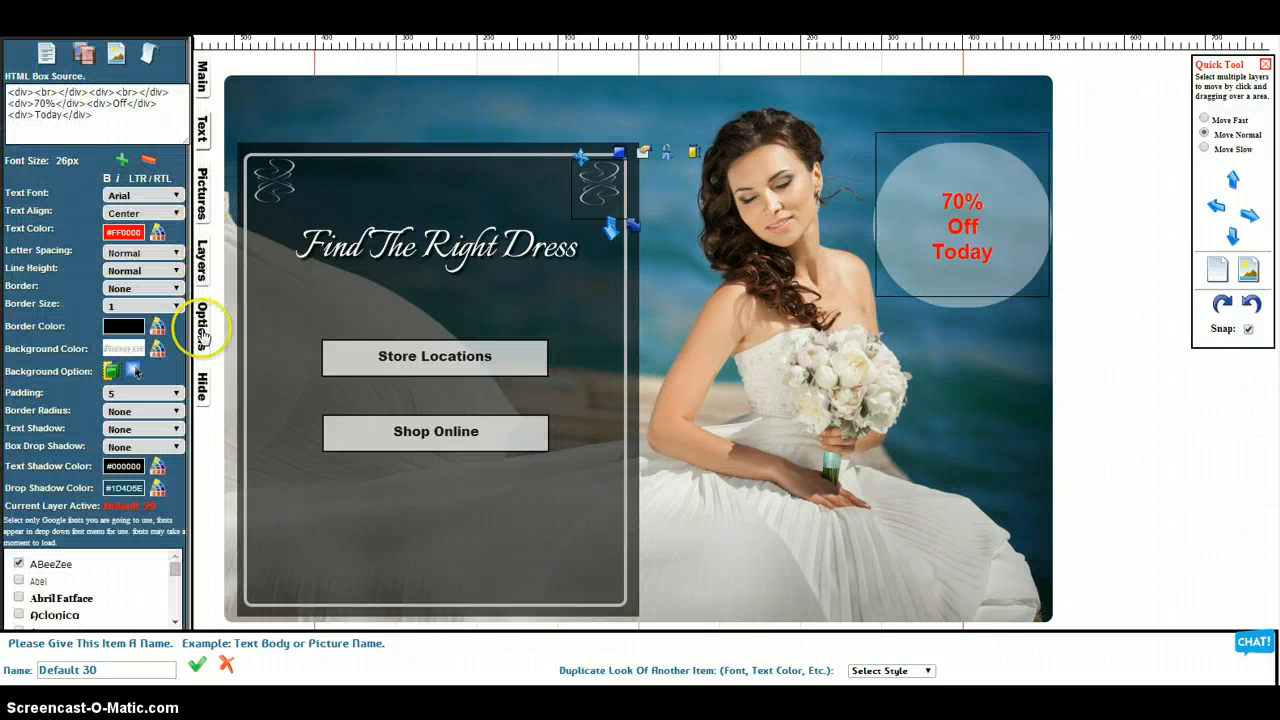
click(206, 195)
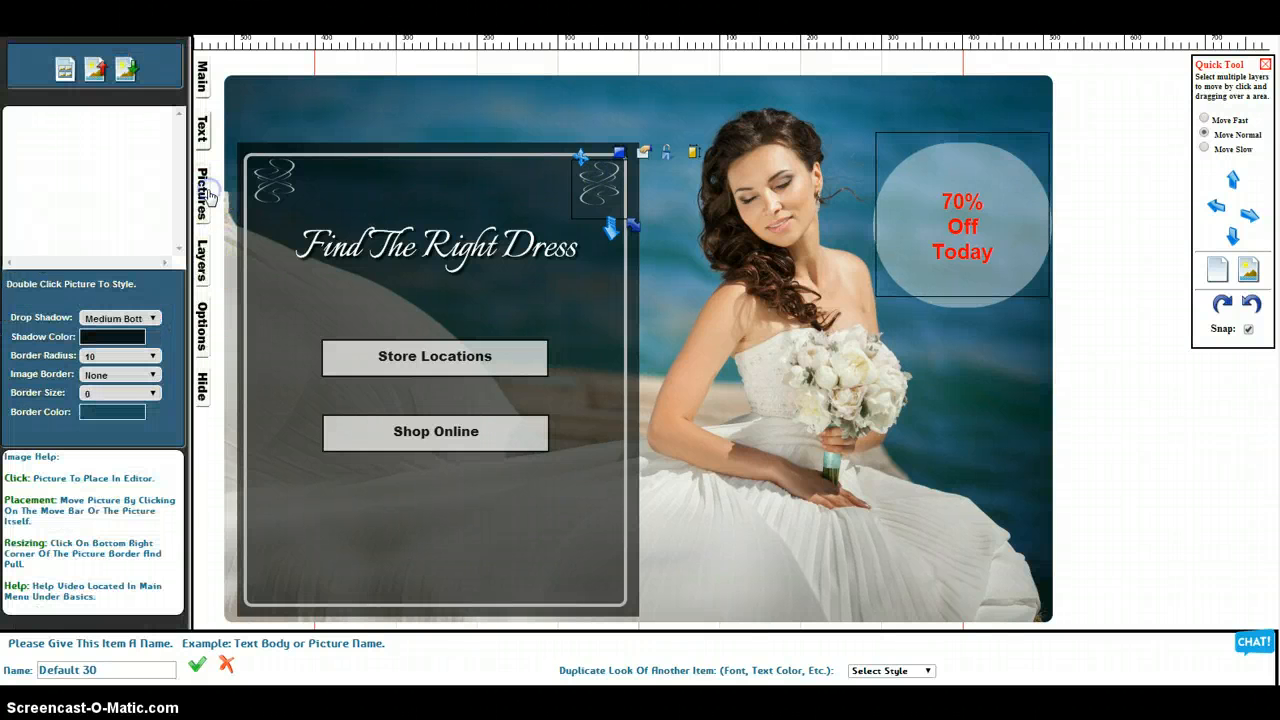
click(62, 72)
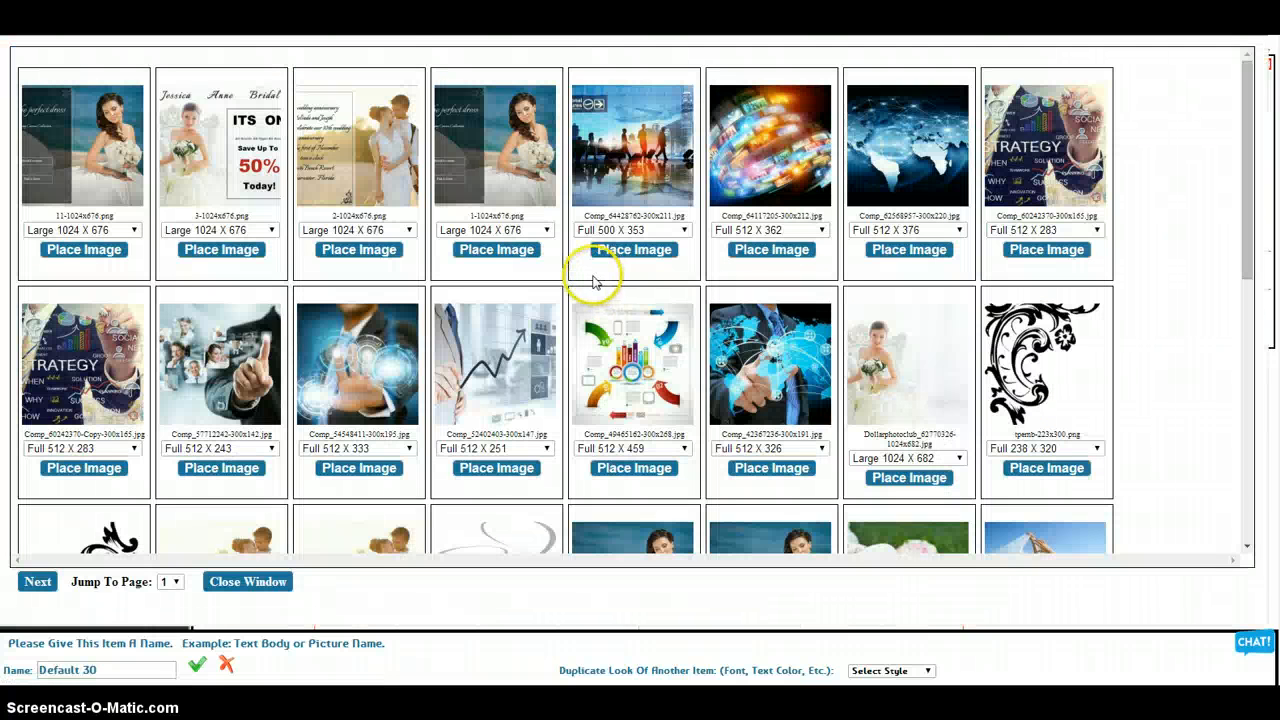
scroll(760, 345, down, 2)
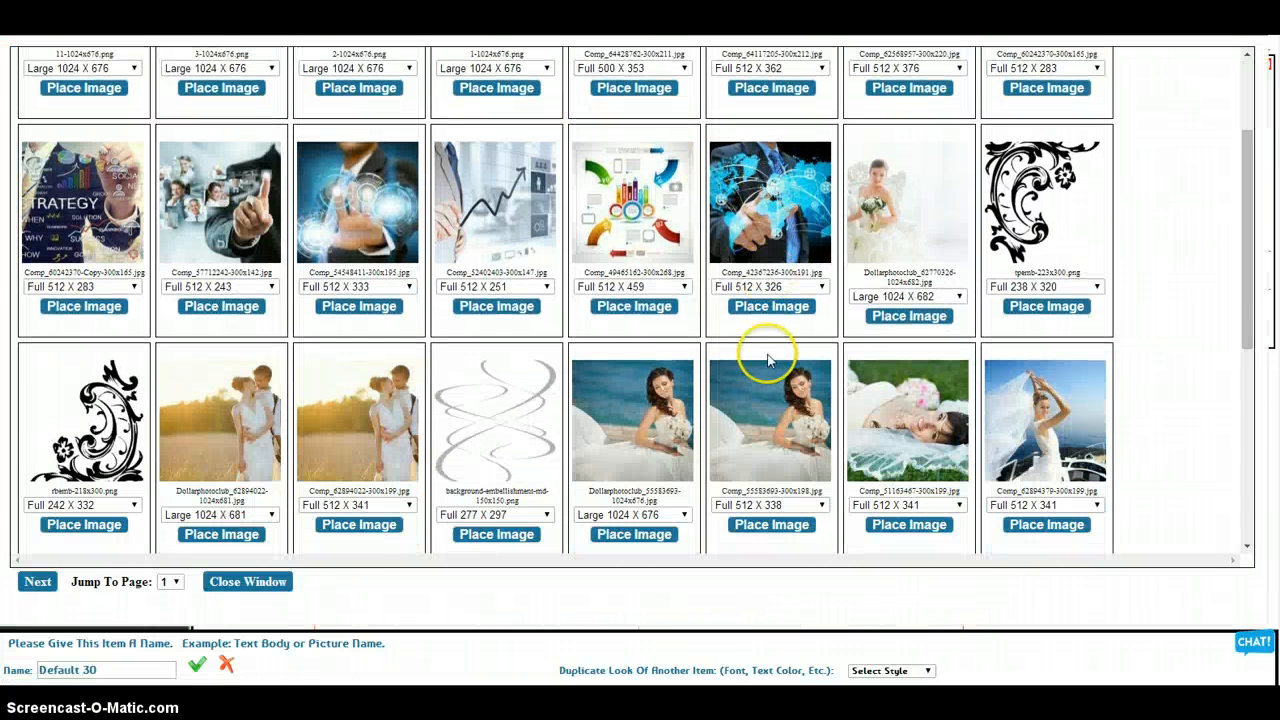
scroll(608, 382, down, 3)
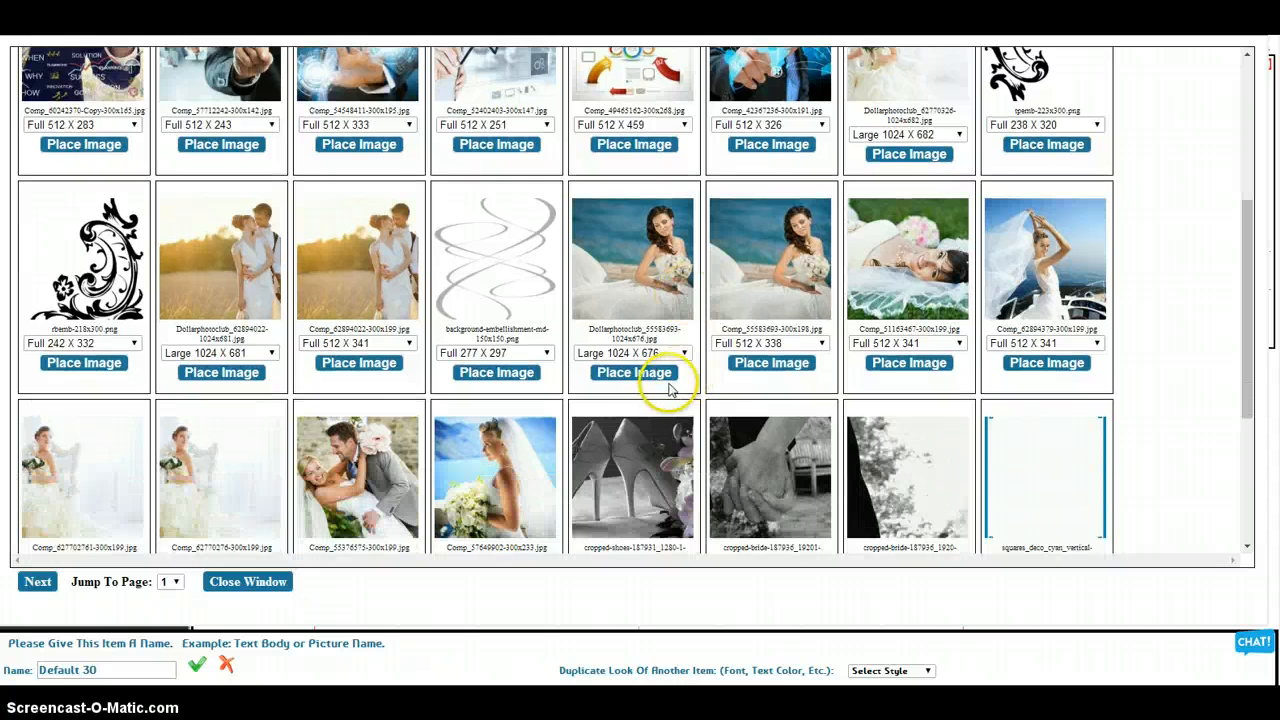
scroll(685, 395, down, 2)
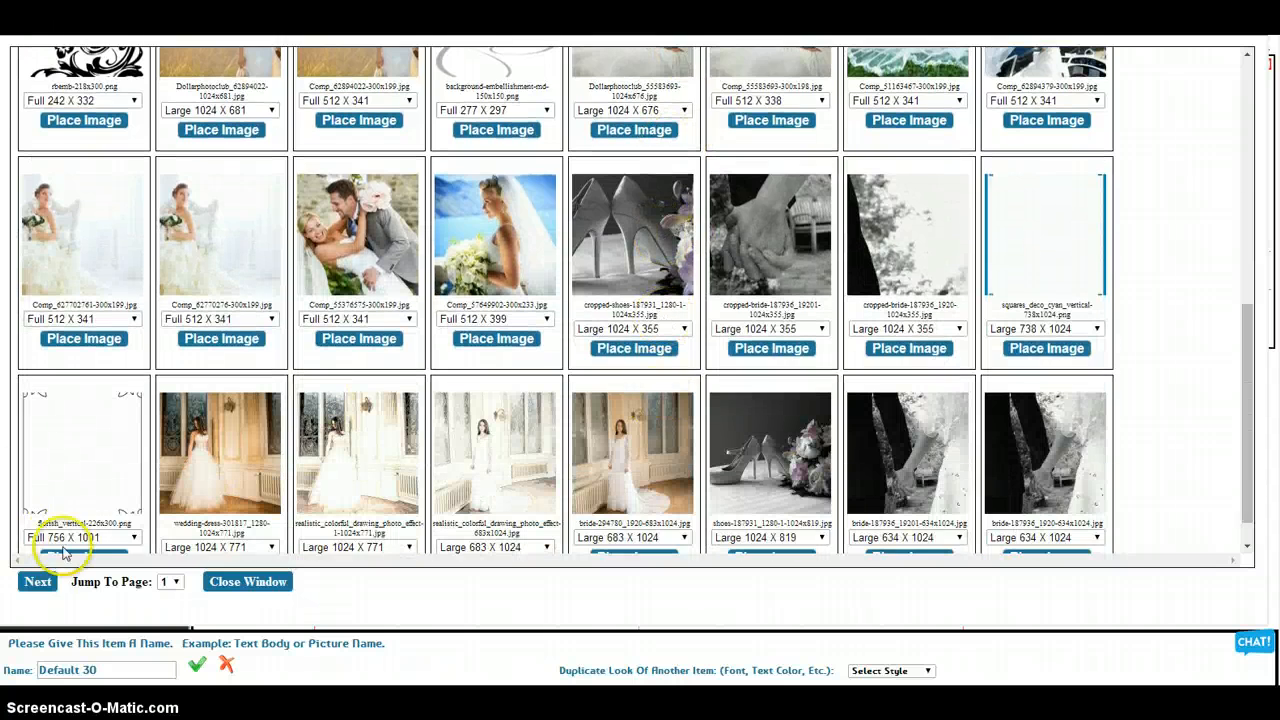
scroll(76, 500, down, 2)
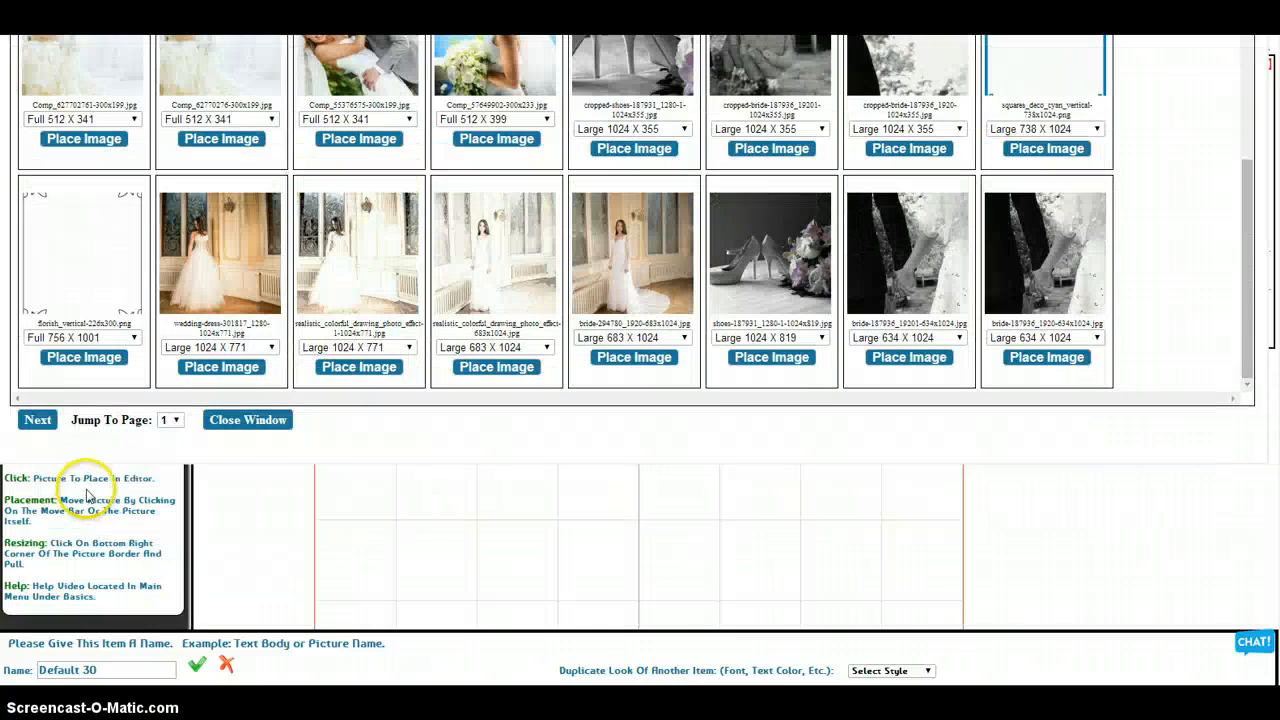
click(84, 357)
drag(526, 351, 381, 390)
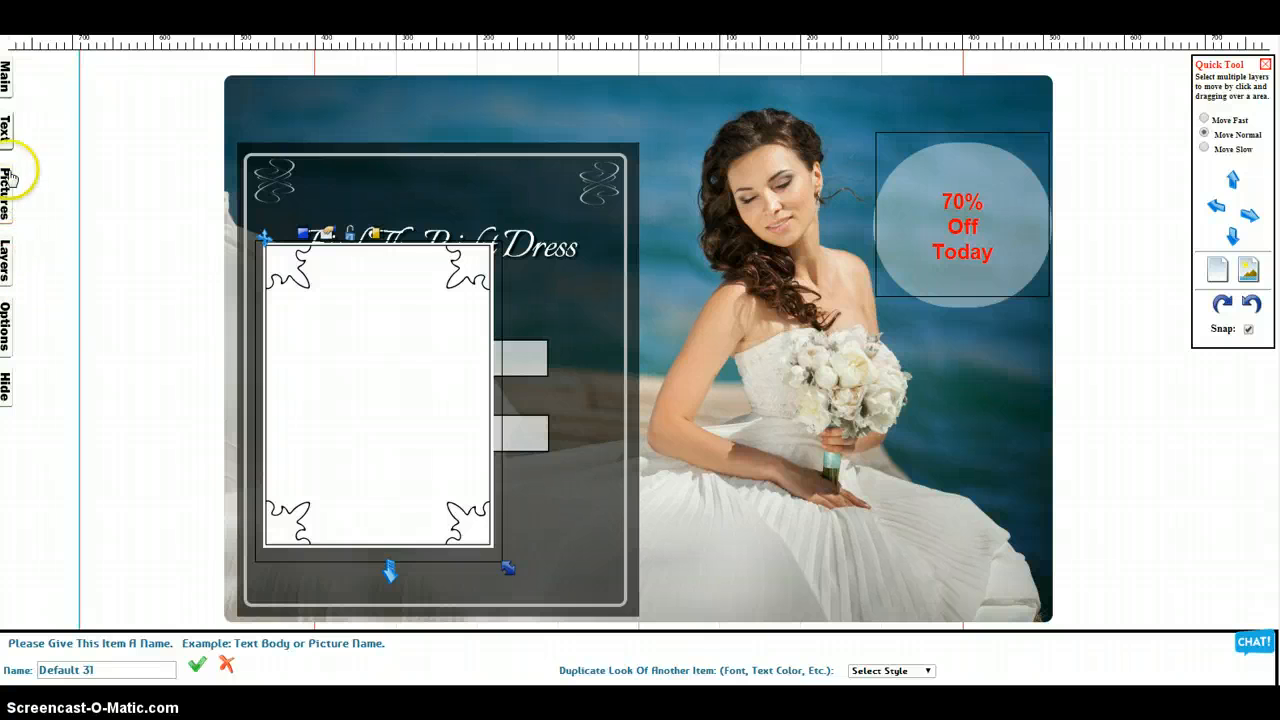
Increase the flourish border image's transparency until its white background fades and the heading and buttons show through
click(9, 258)
click(75, 345)
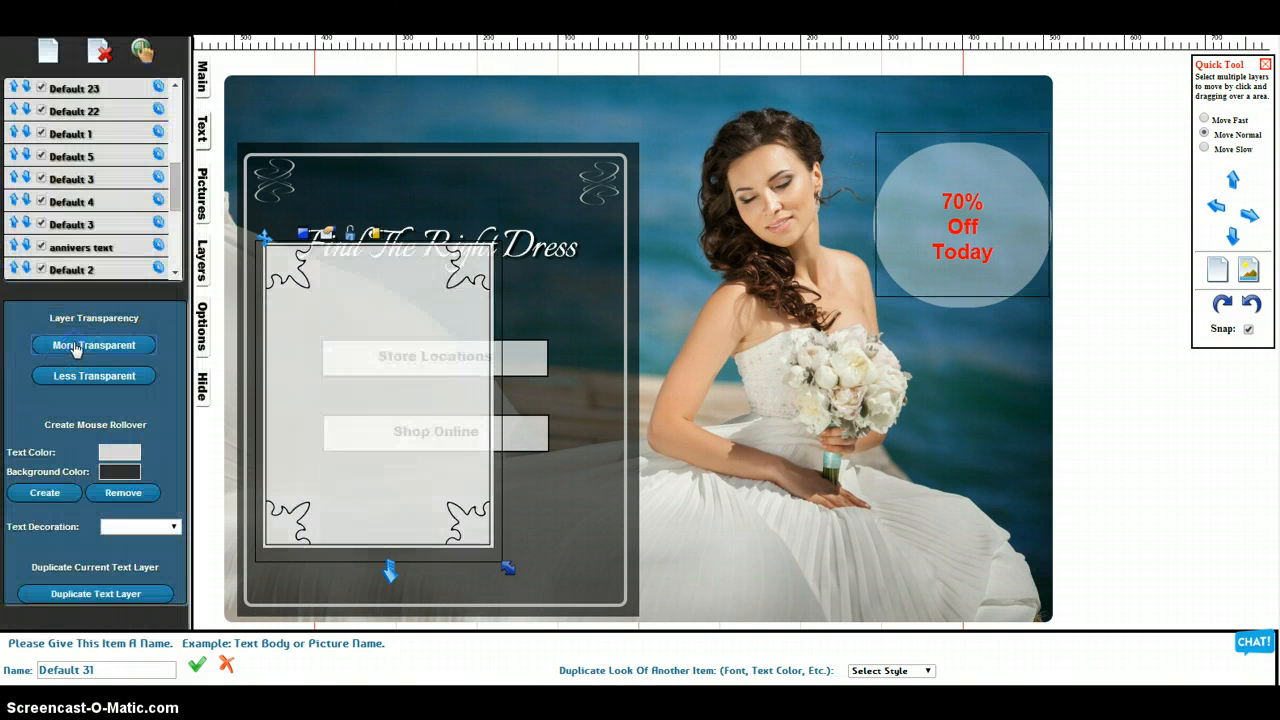
click(77, 346)
click(77, 346)
click(77, 346)
click(77, 346)
click(77, 346)
click(77, 346)
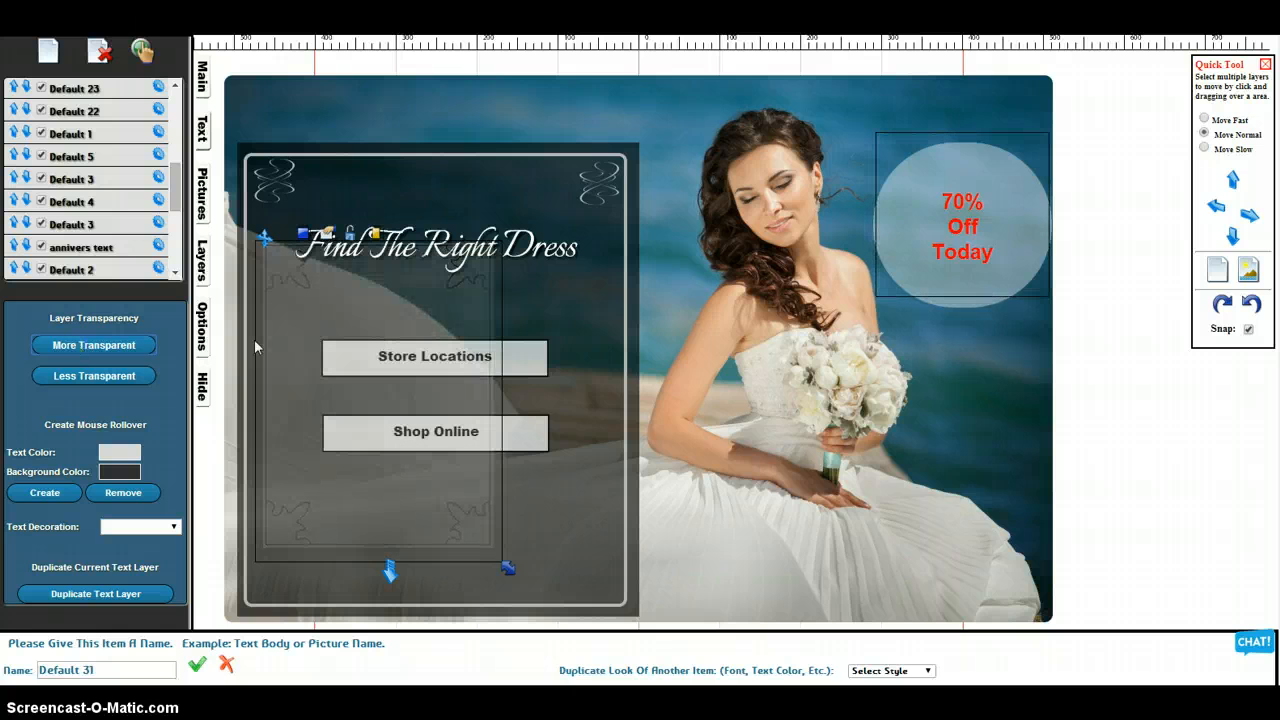
Move the flourish border to the heading panel's upper-left corner, enlarge it to fill the bordered panel, and deselect it
drag(346, 330, 328, 240)
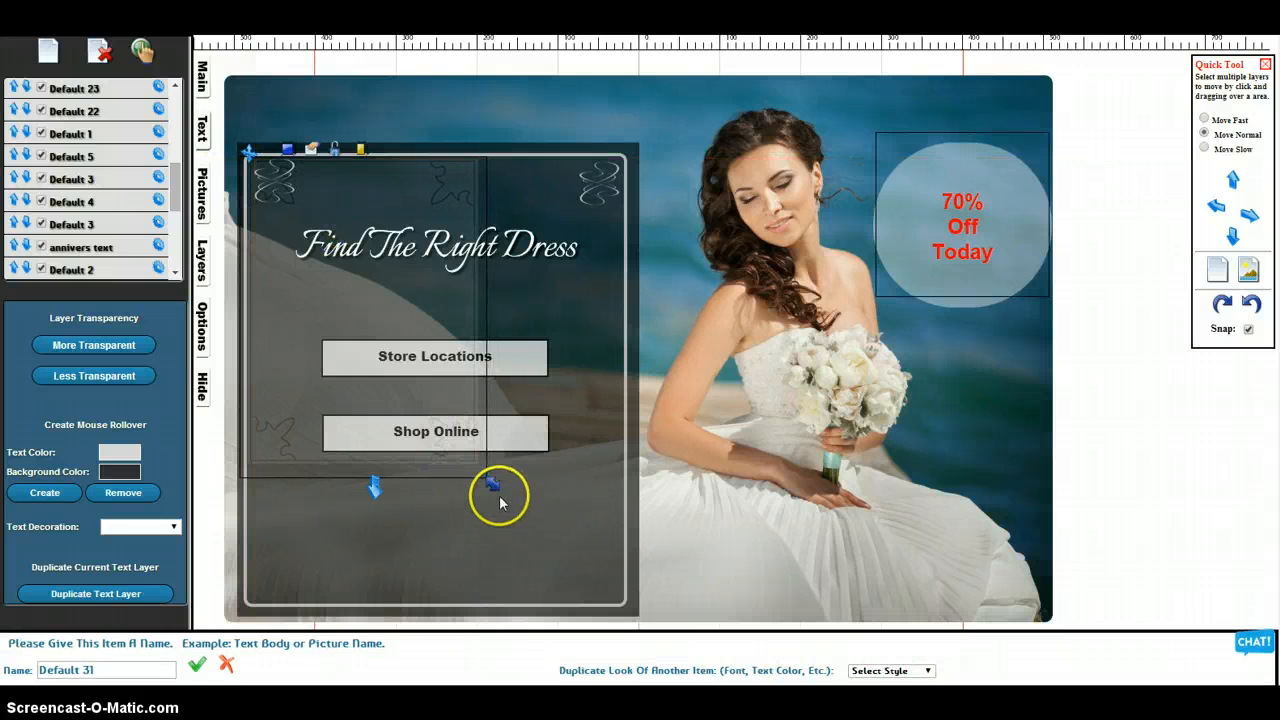
drag(490, 482, 561, 569)
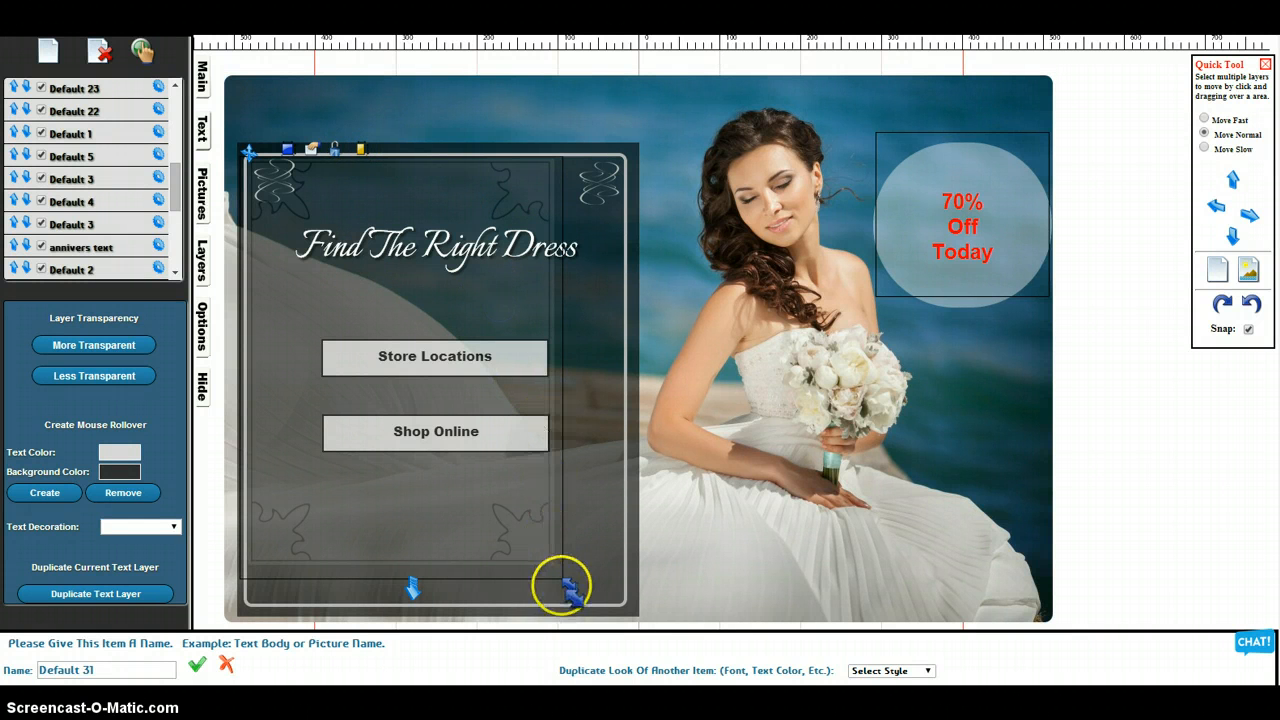
drag(570, 588, 624, 622)
click(1131, 421)
click(1131, 407)
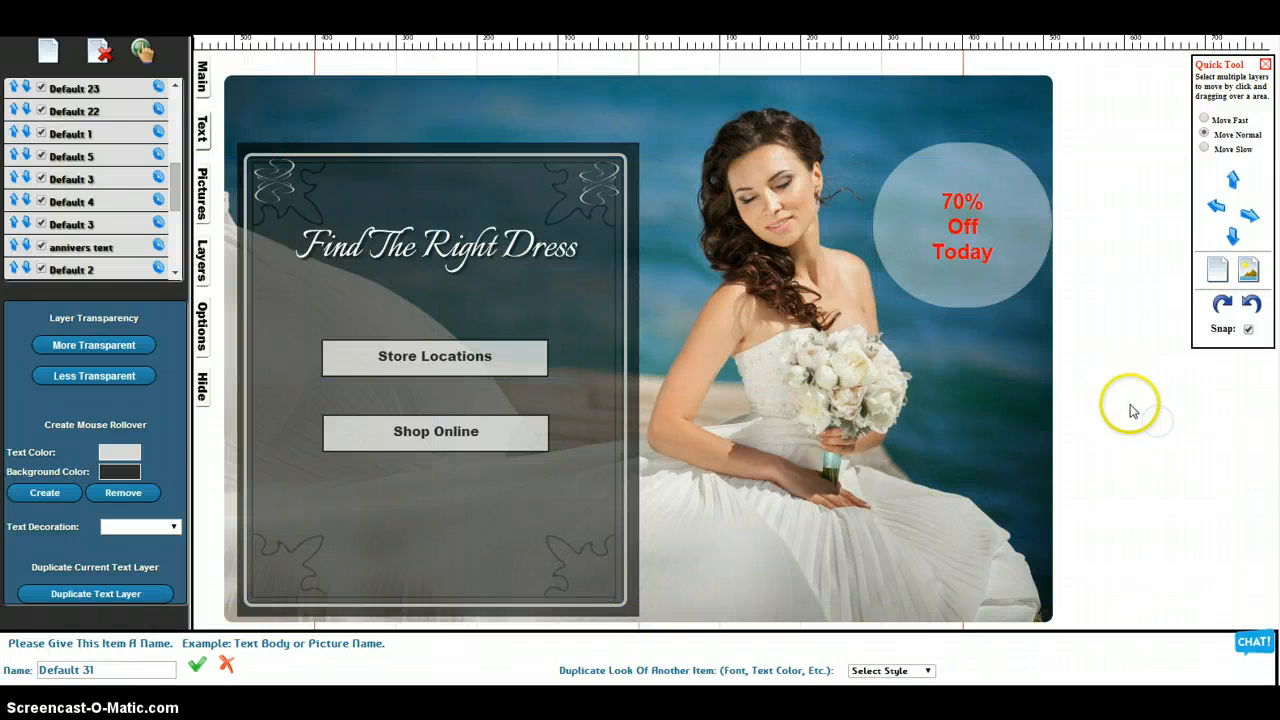
scroll(900, 410, down, 1)
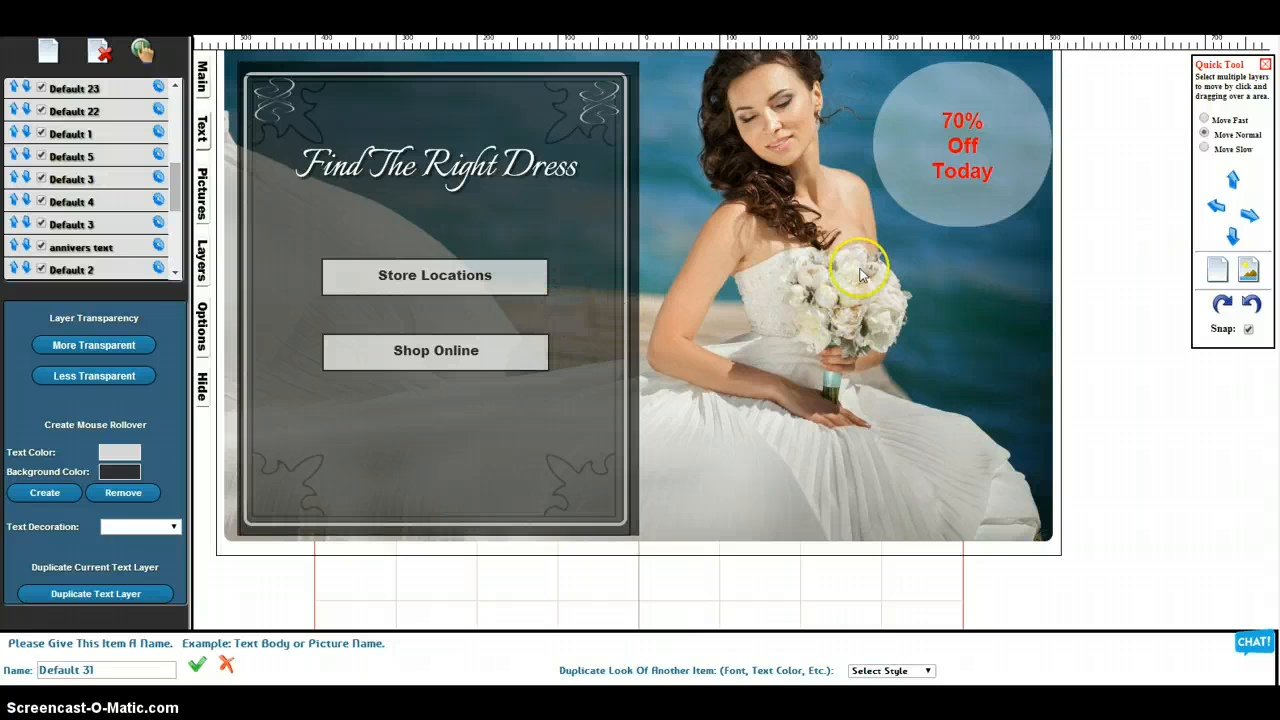
click(1093, 348)
scroll(1090, 346, up, 1)
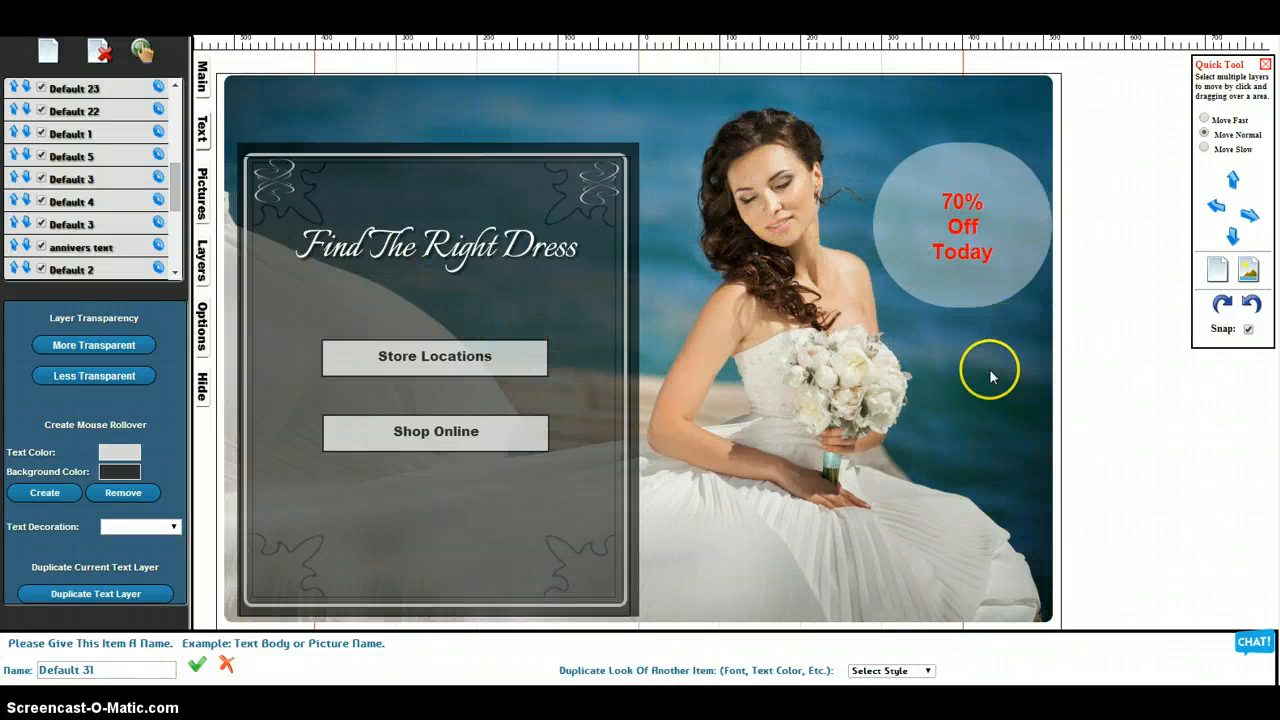
Move the "70% Off Today" text and its translucent circle up and left, away from the photo's right edge, and deselect them
click(908, 222)
drag(882, 124, 860, 77)
click(983, 276)
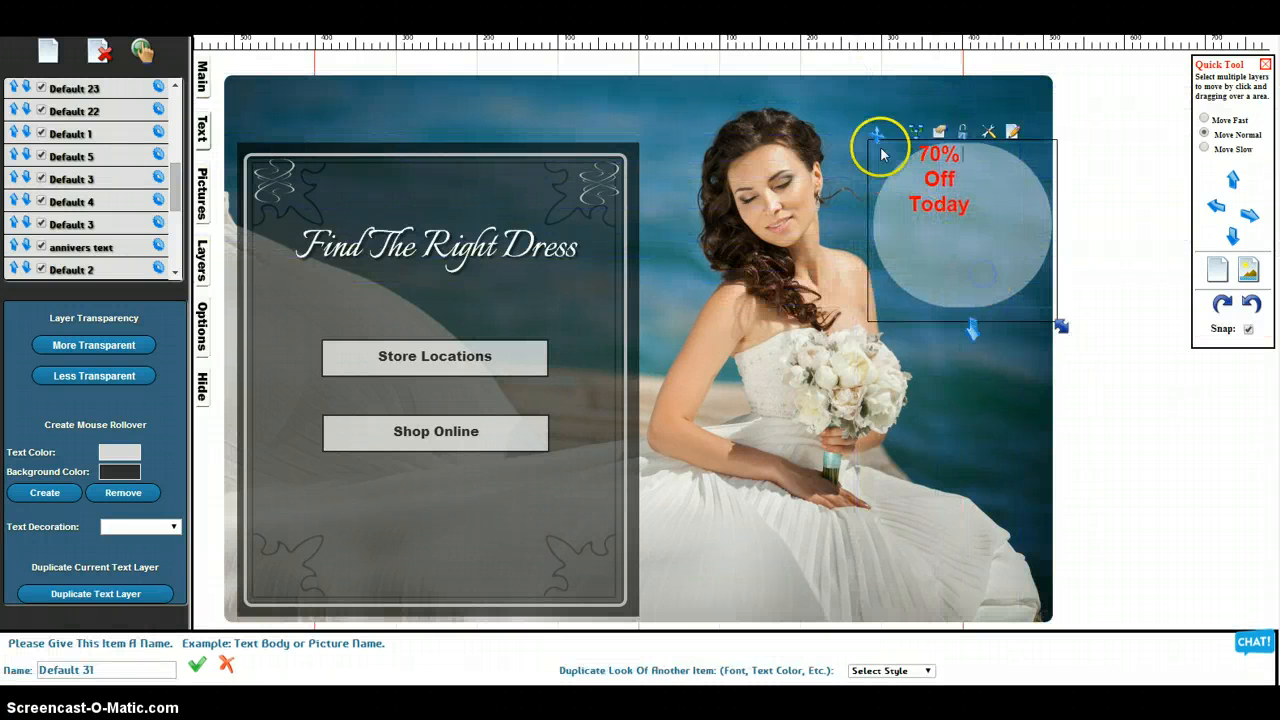
drag(874, 135, 857, 95)
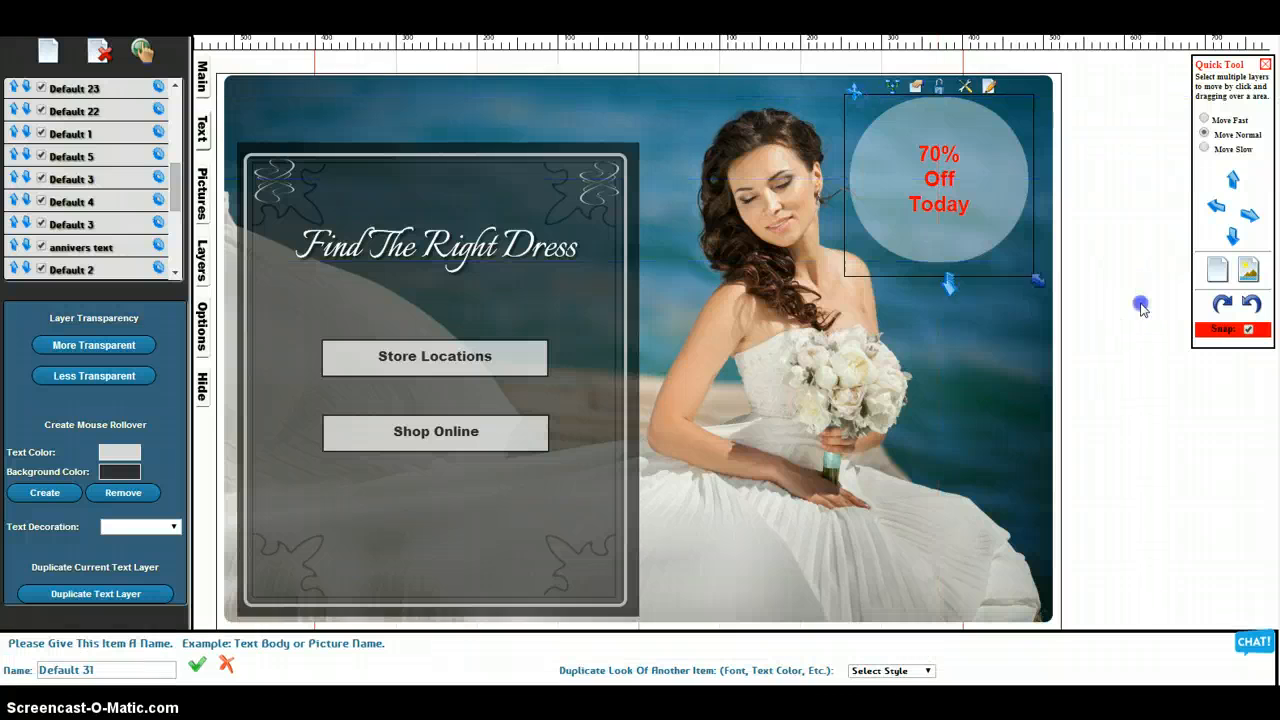
click(1142, 304)
Open the editor's main options
click(206, 74)
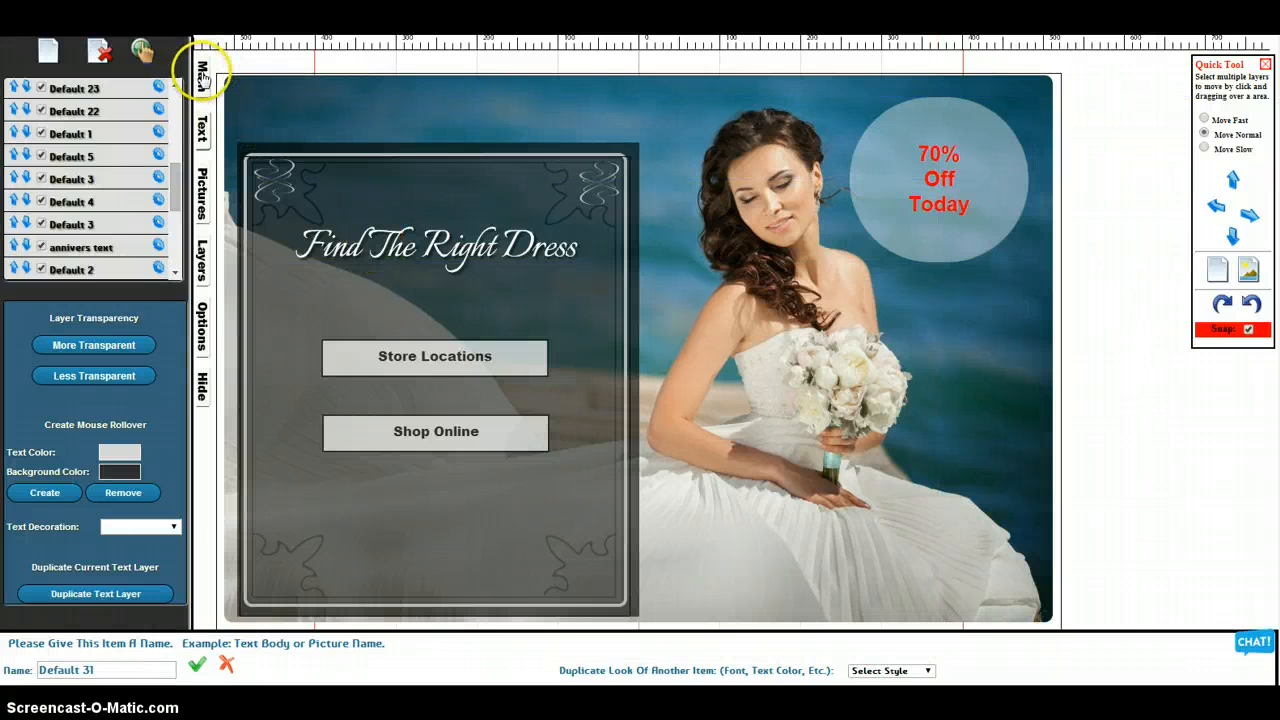